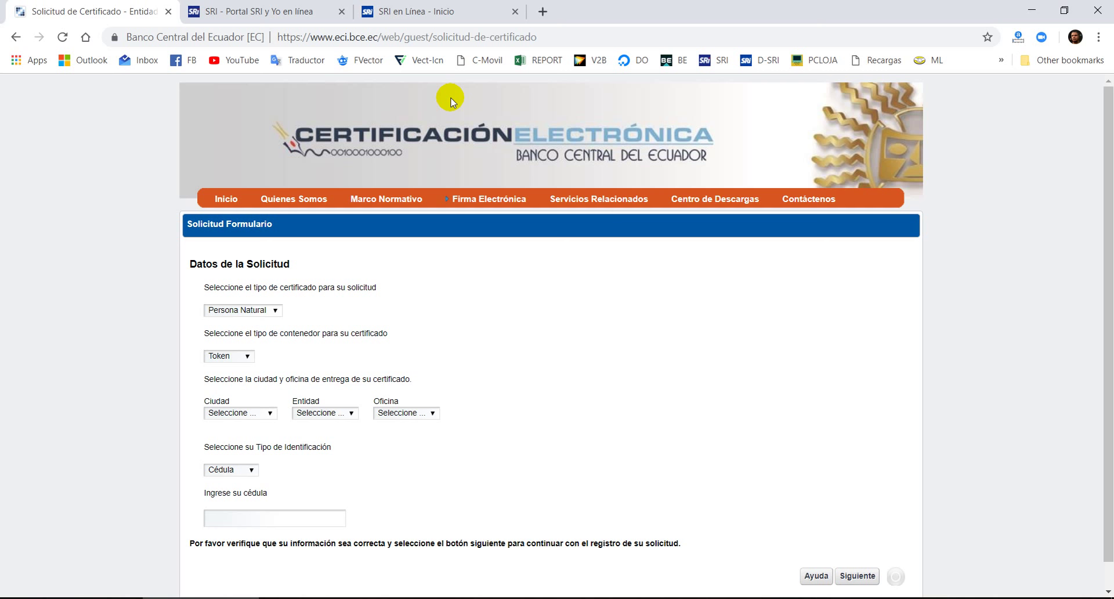
- Keep Persona Natural as the certificate type and set the container to Archivo
{"action": "scroll", "coordinate": [441, 308], "scroll_direction": "down", "scroll_amount": 1}
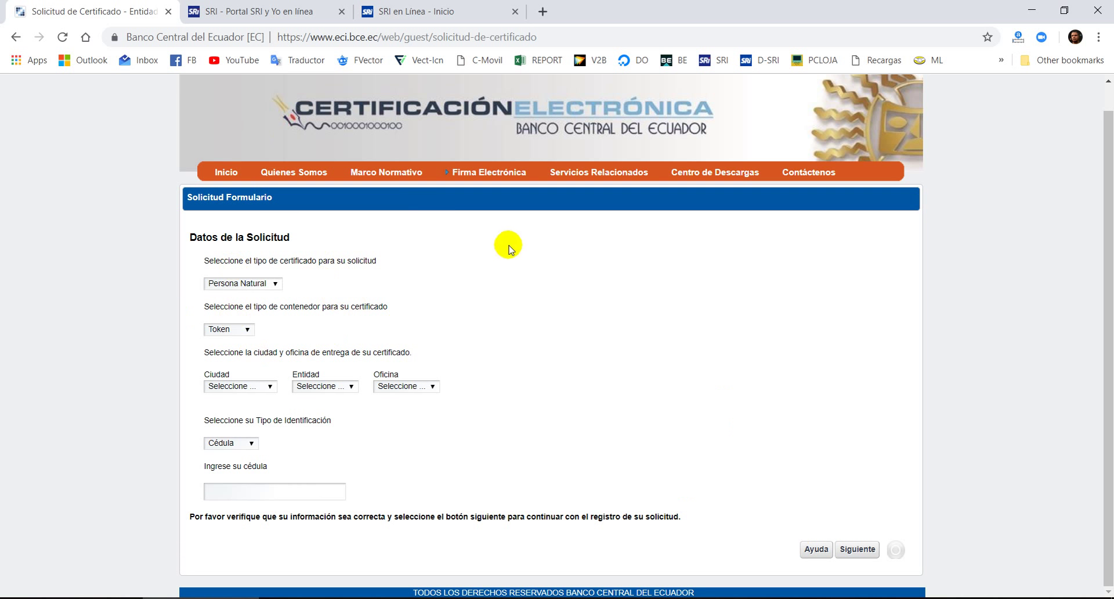
{"action": "left_click", "coordinate": [857, 548]}
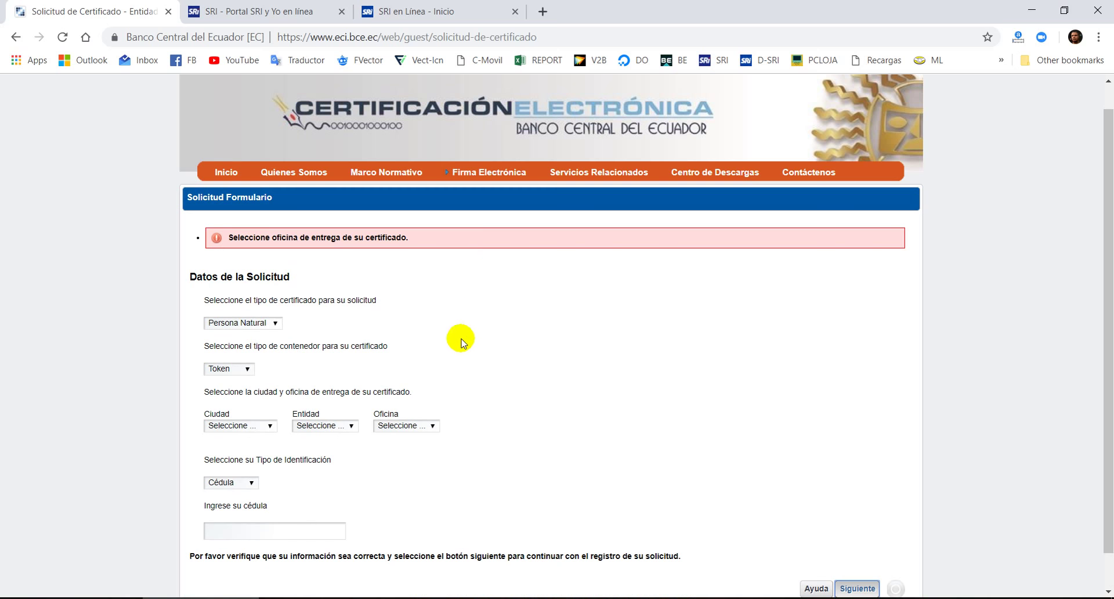
{"action": "left_click", "coordinate": [270, 323]}
{"action": "left_click", "coordinate": [259, 339]}
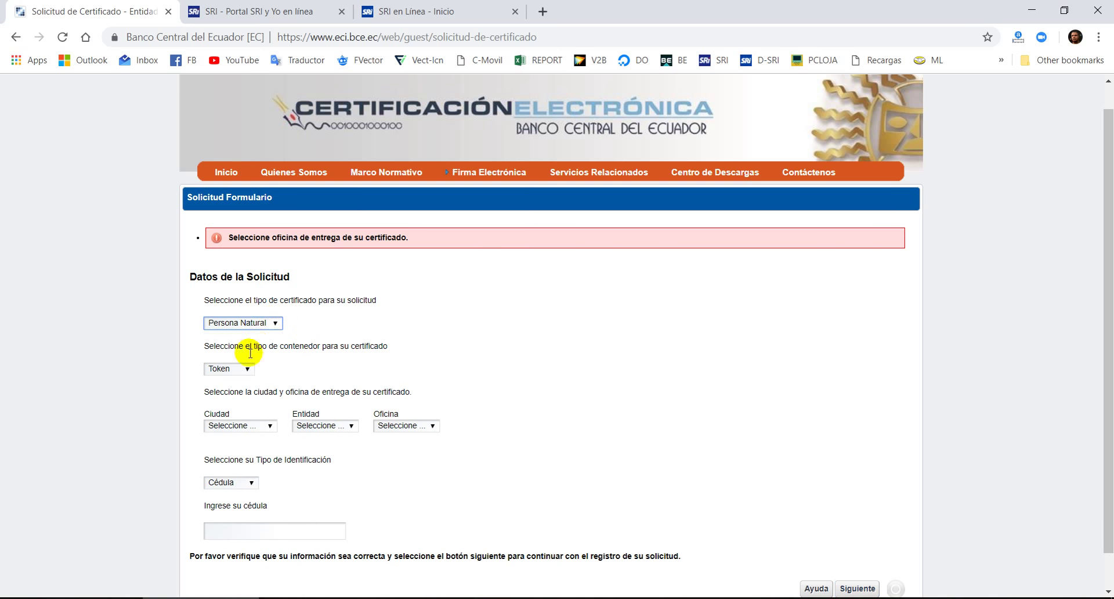
{"action": "left_click", "coordinate": [239, 371]}
{"action": "left_click", "coordinate": [235, 392]}
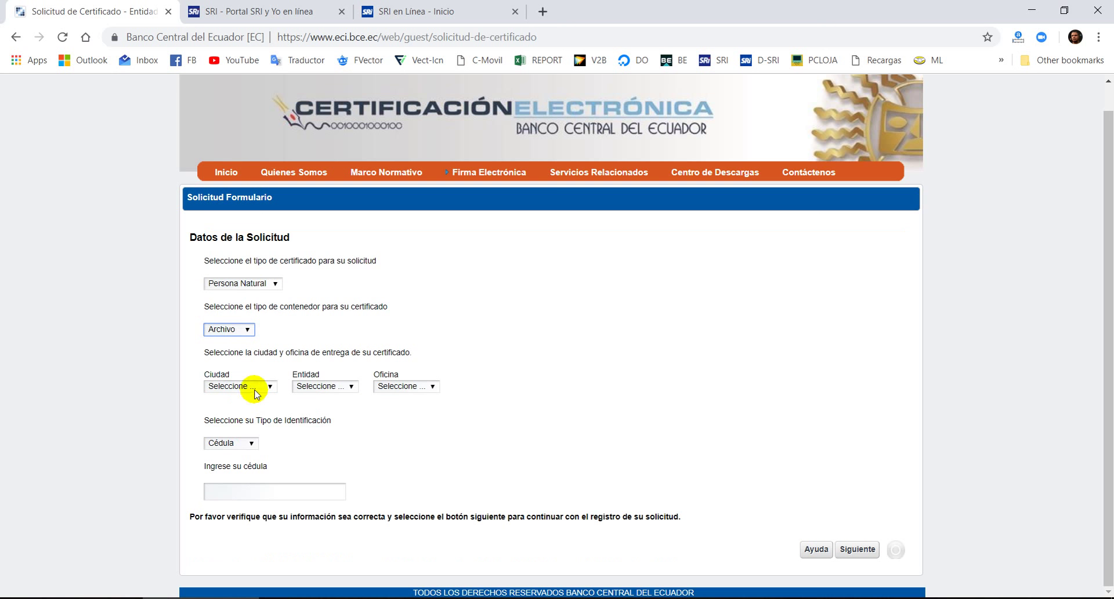
- Set delivery to Ciudad Loja, Entidad Registro Civil, Oficina Sucursal Loja
{"action": "left_click", "coordinate": [256, 394]}
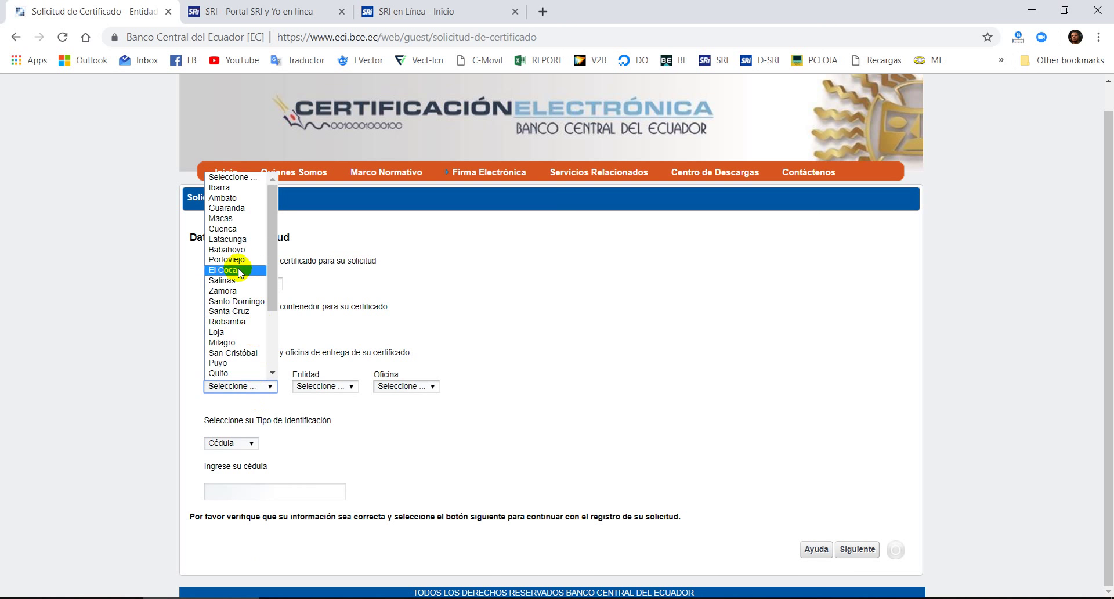
{"action": "left_click", "coordinate": [237, 332]}
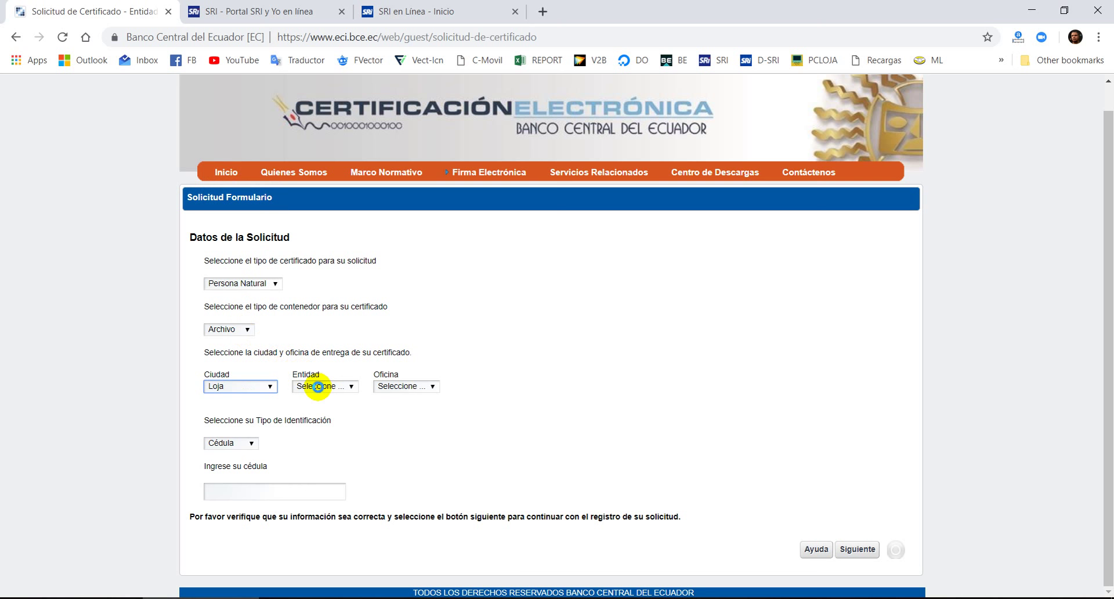
{"action": "left_click", "coordinate": [318, 387]}
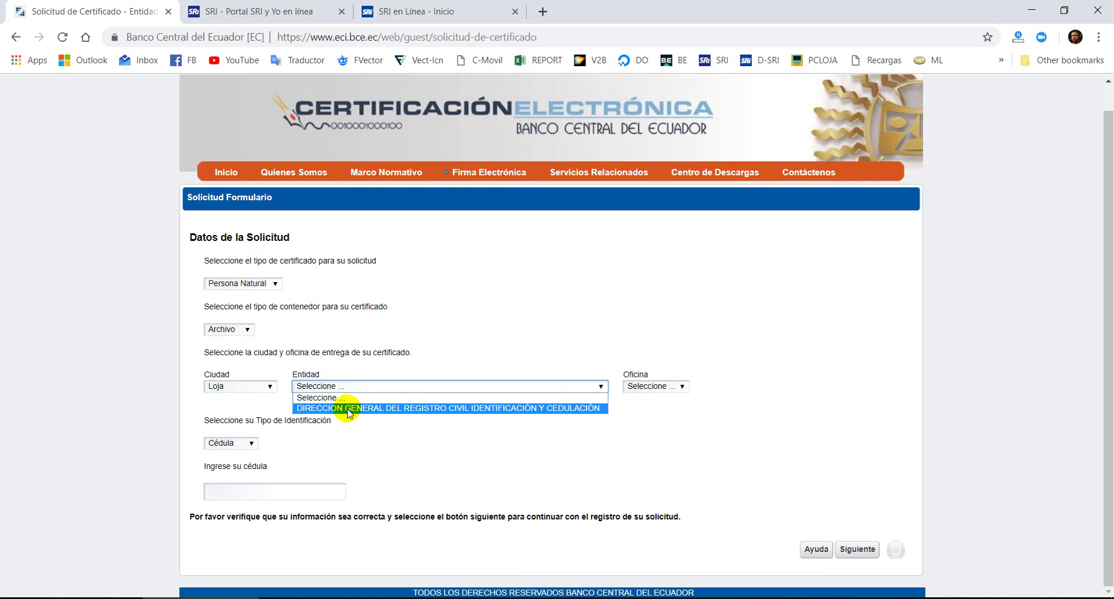
{"action": "left_click", "coordinate": [348, 409]}
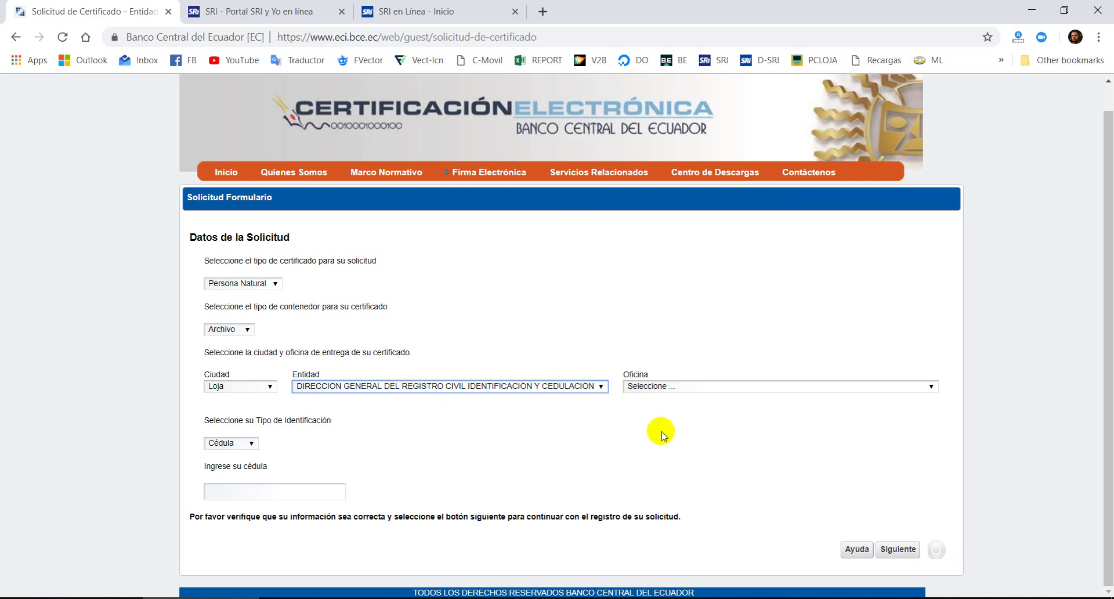
{"action": "left_click", "coordinate": [689, 387]}
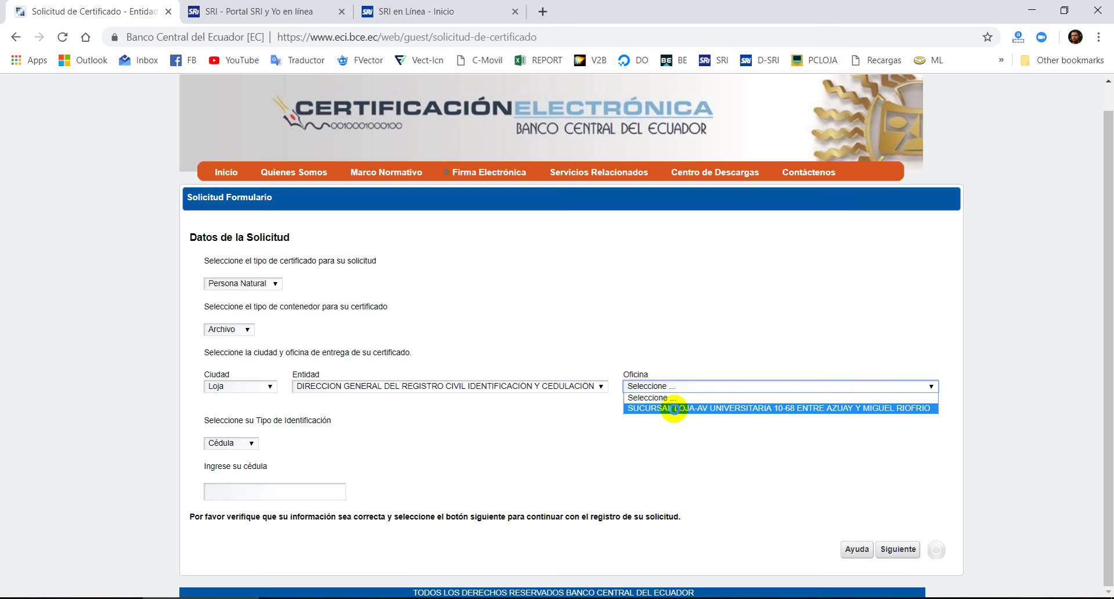
{"action": "left_click", "coordinate": [676, 408]}
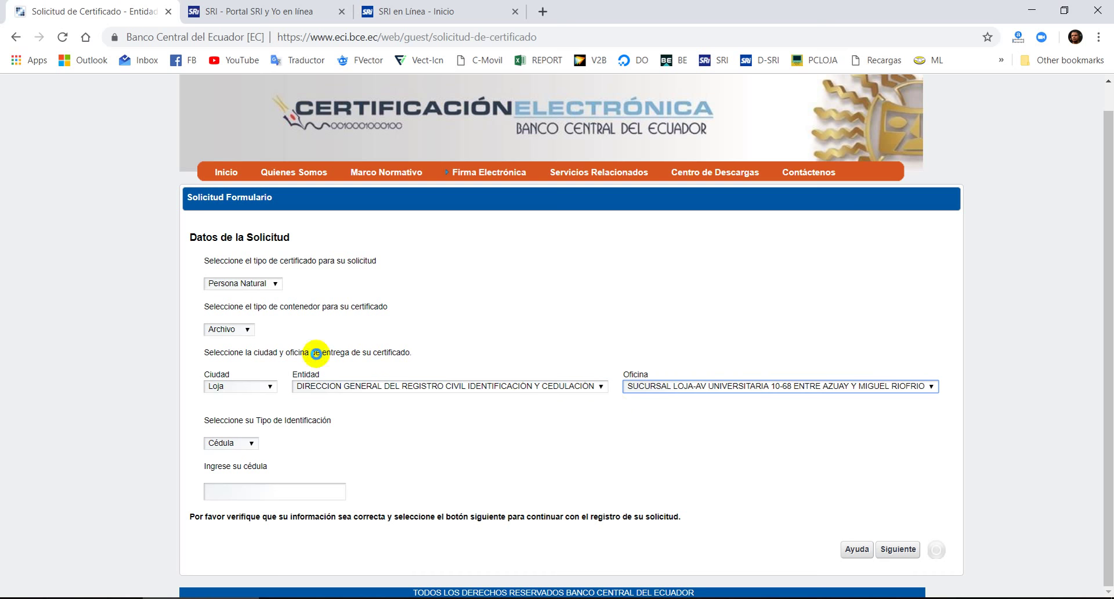
- Enter the applicant's cédula number and submit the request with Siguiente
{"action": "left_click", "coordinate": [271, 387]}
{"action": "left_click", "coordinate": [451, 345]}
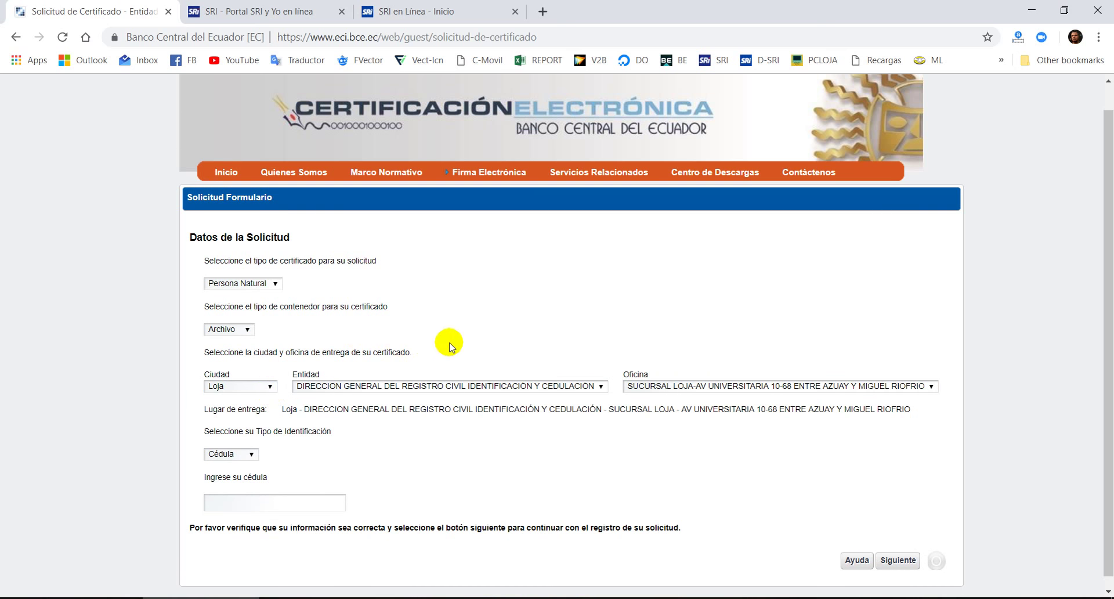
{"action": "left_click", "coordinate": [237, 495]}
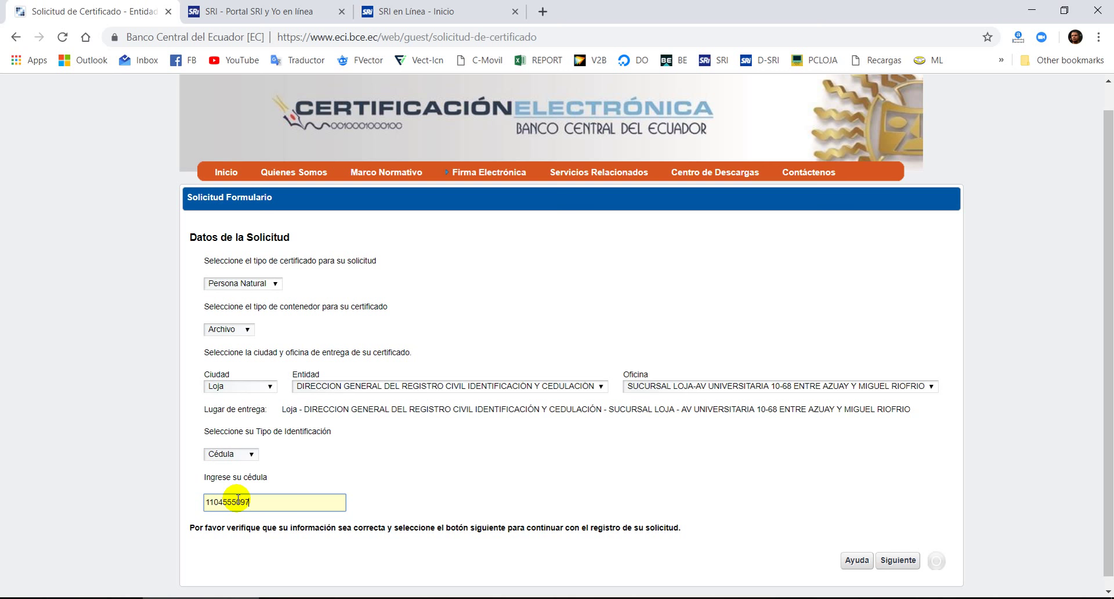
{"action": "left_click", "coordinate": [897, 559]}
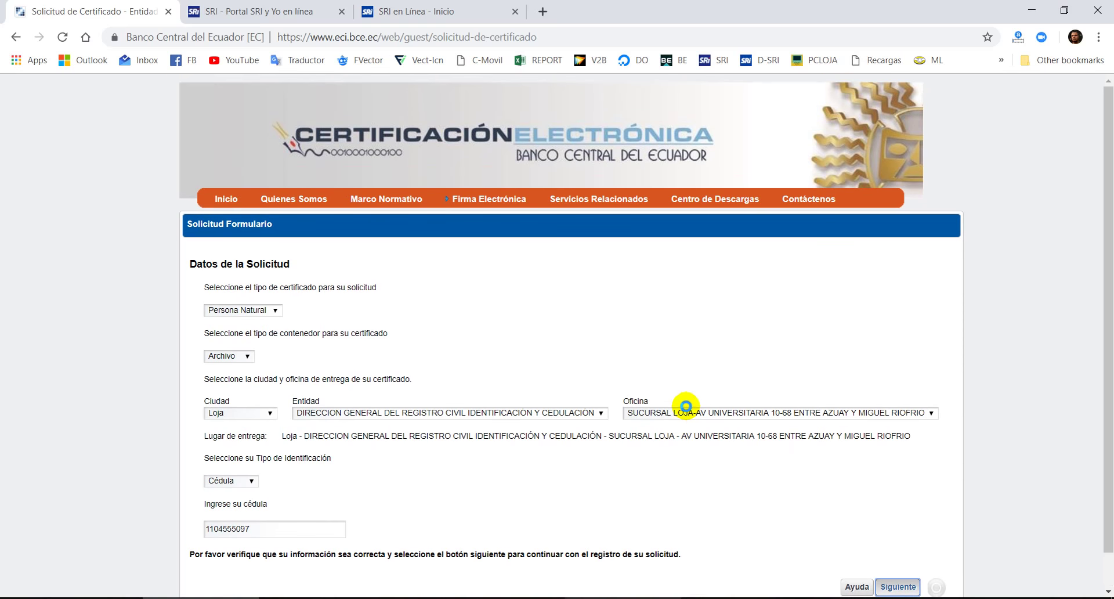
- Mark the certificate uses for signing documents and transactions and for Facturación Electrónica
{"action": "scroll", "coordinate": [678, 418], "scroll_direction": "down", "scroll_amount": 4}
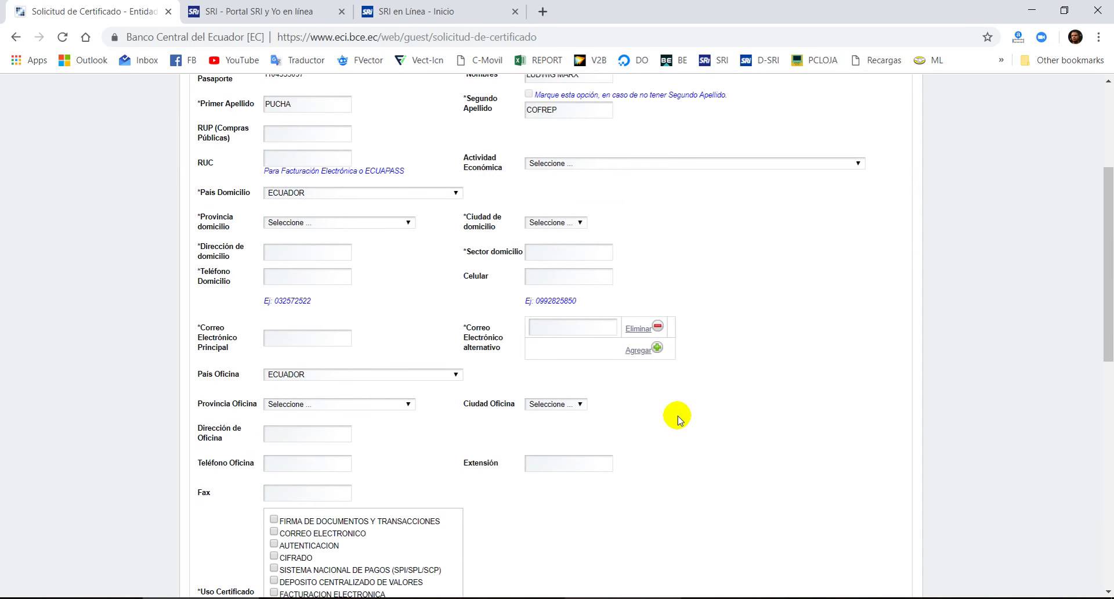
{"action": "scroll", "coordinate": [592, 238], "scroll_direction": "down", "scroll_amount": 5}
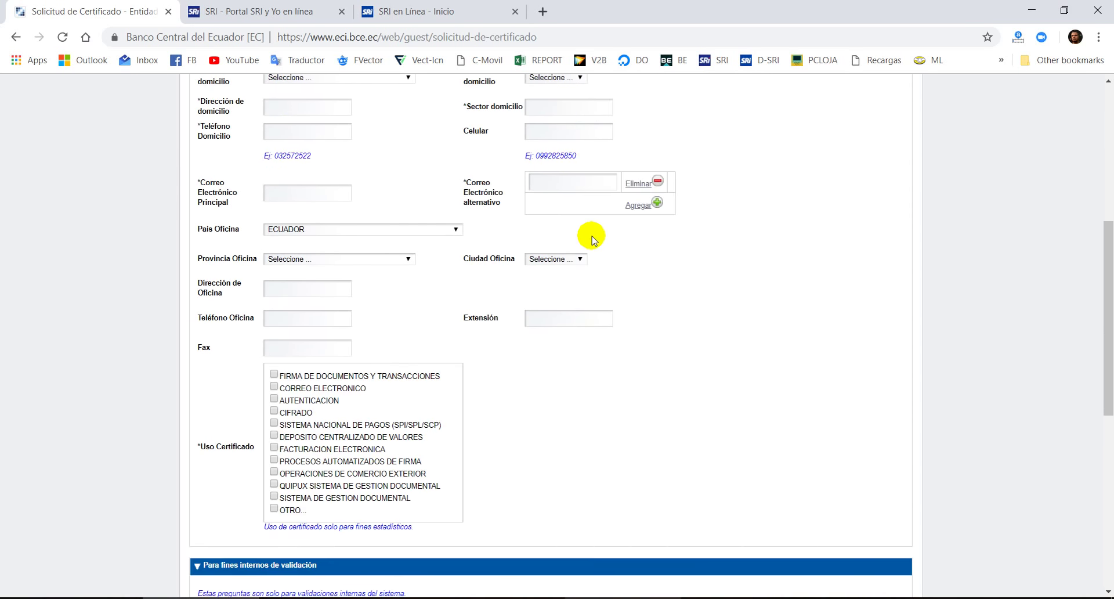
{"action": "scroll", "coordinate": [591, 238], "scroll_direction": "up", "scroll_amount": 1}
{"action": "scroll", "coordinate": [603, 271], "scroll_direction": "up", "scroll_amount": 1}
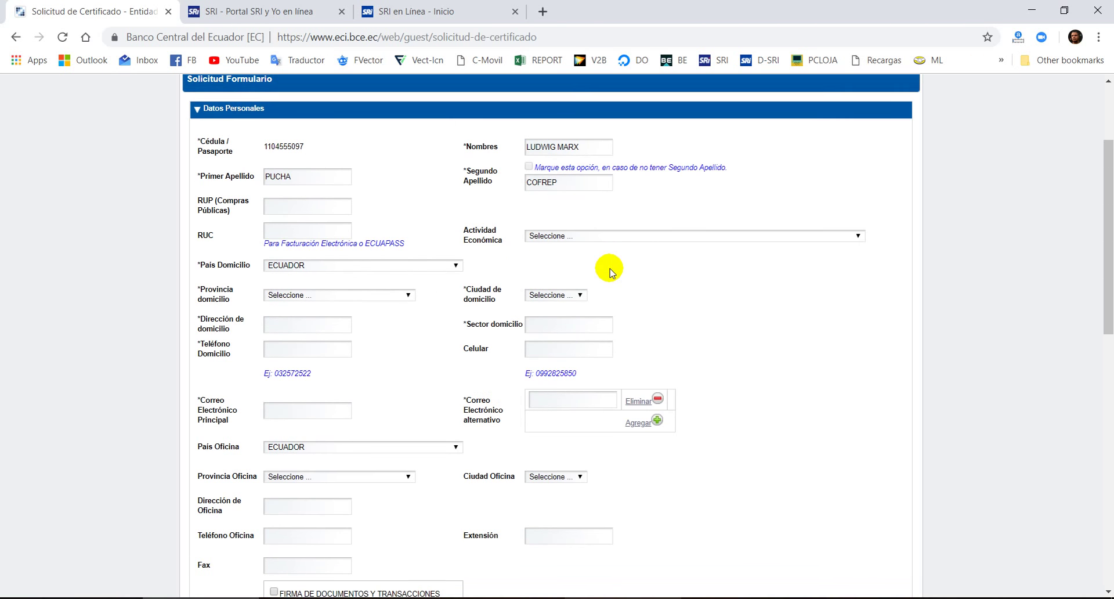
{"action": "scroll", "coordinate": [608, 261], "scroll_direction": "down", "scroll_amount": 1}
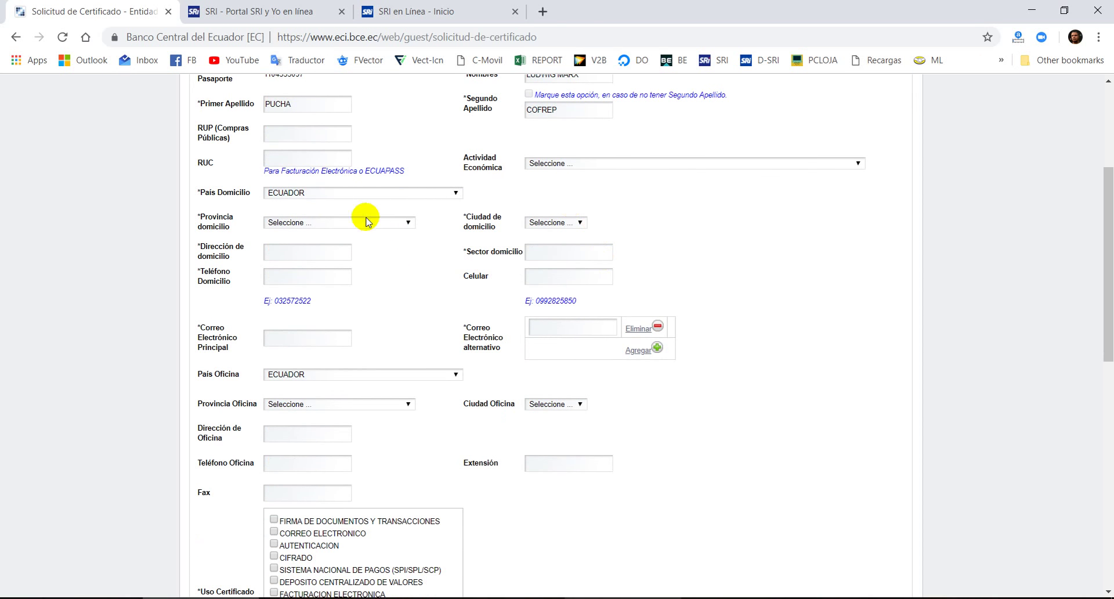
{"action": "scroll", "coordinate": [354, 337], "scroll_direction": "down", "scroll_amount": 2}
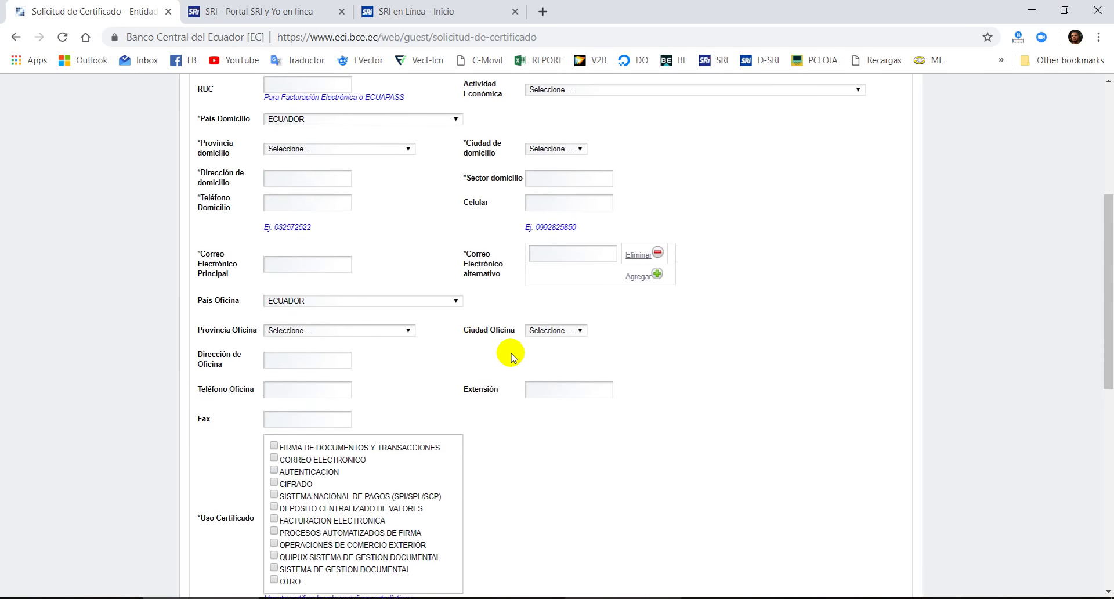
{"action": "scroll", "coordinate": [374, 399], "scroll_direction": "down", "scroll_amount": 2}
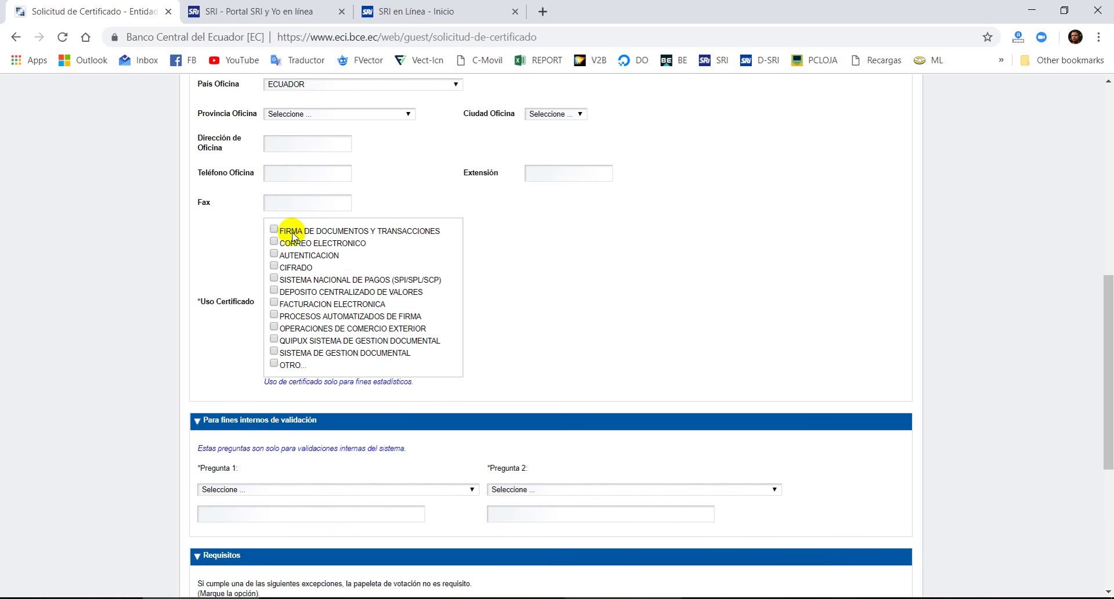
{"action": "left_click", "coordinate": [275, 231]}
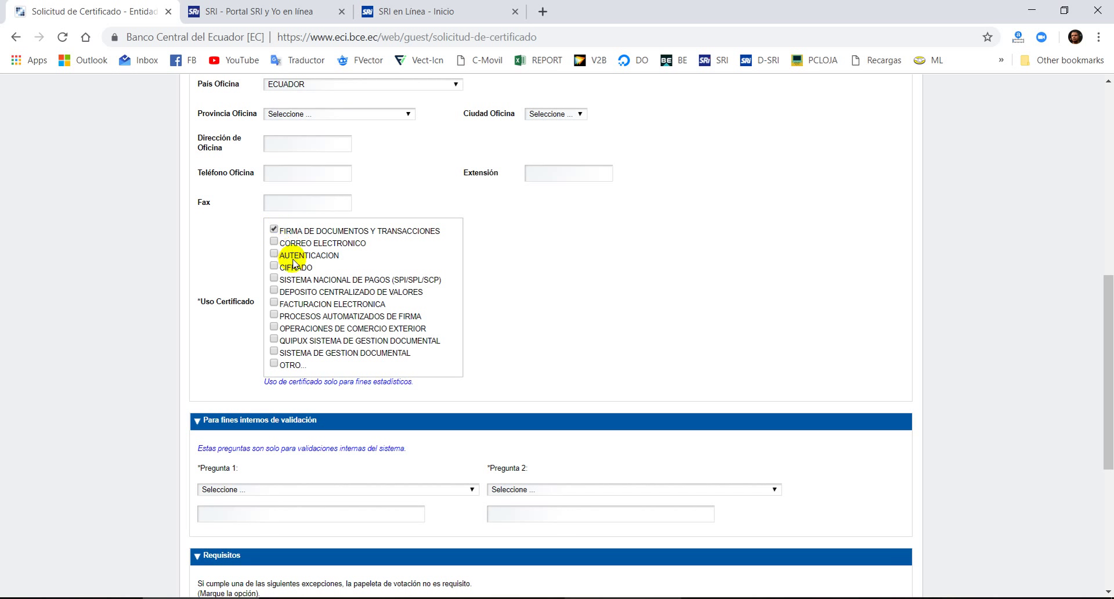
{"action": "left_click", "coordinate": [275, 302]}
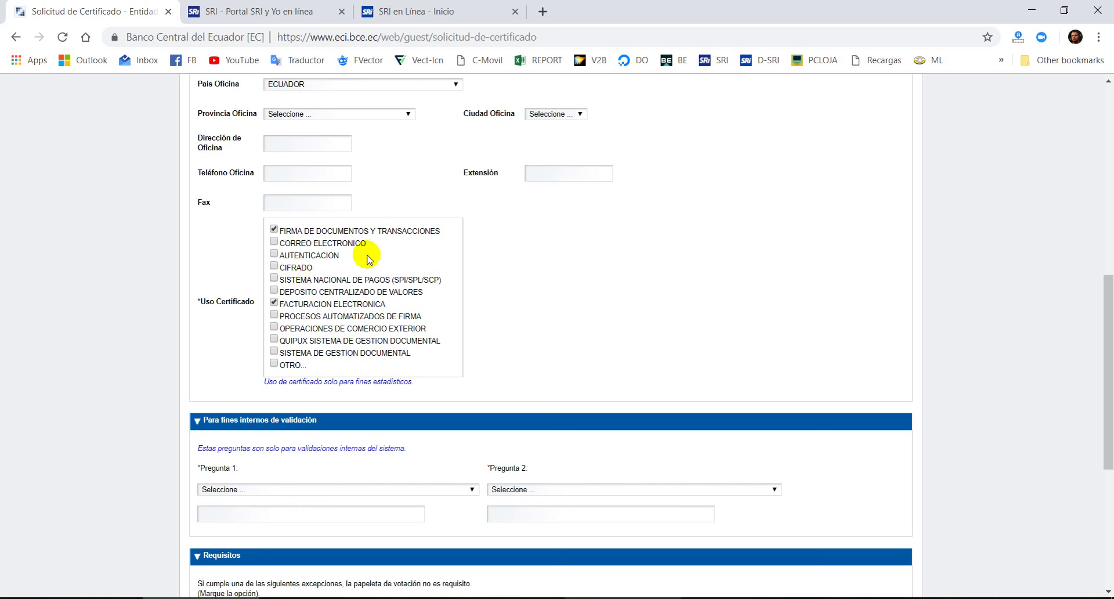
- Scroll through the request form to review the validation questions and Requisitos
{"action": "scroll", "coordinate": [440, 318], "scroll_direction": "up", "scroll_amount": 4}
{"action": "scroll", "coordinate": [435, 431], "scroll_direction": "down", "scroll_amount": 2}
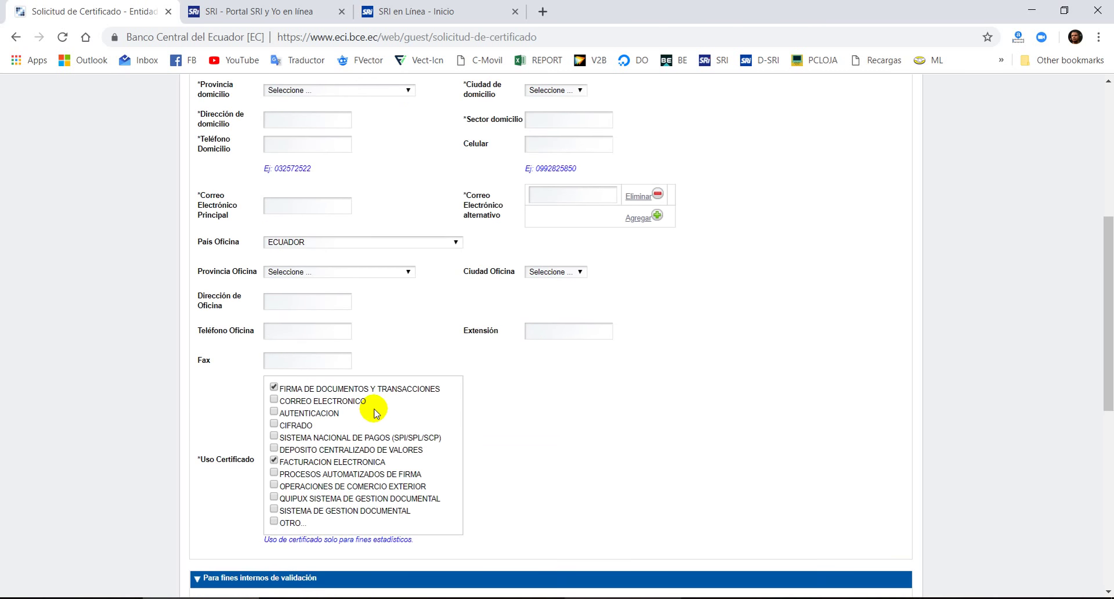
{"action": "scroll", "coordinate": [427, 368], "scroll_direction": "down", "scroll_amount": 4}
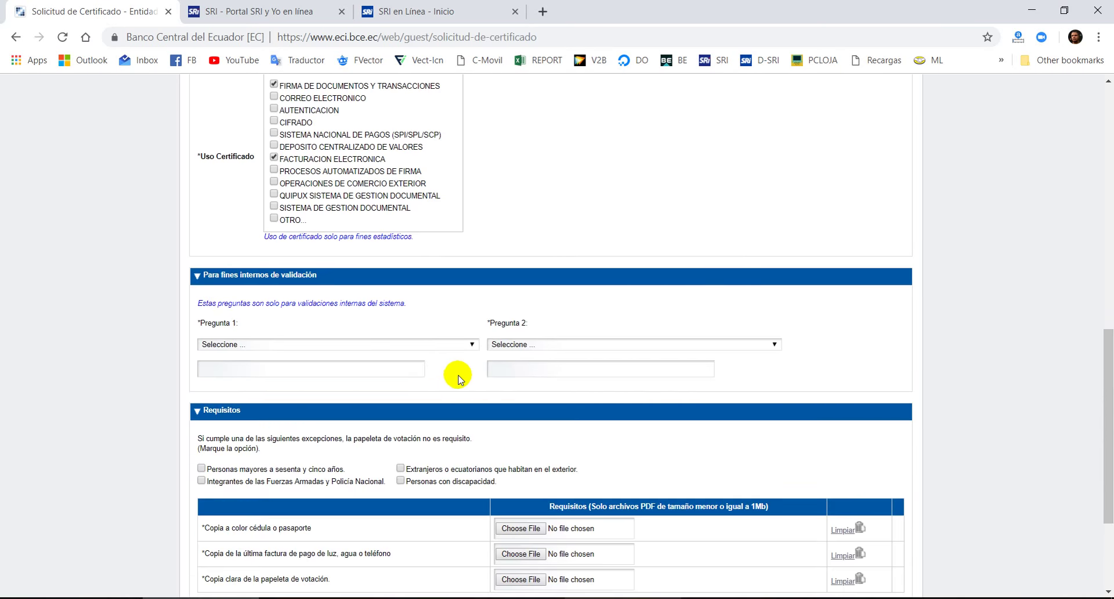
{"action": "scroll", "coordinate": [455, 376], "scroll_direction": "up", "scroll_amount": 5}
{"action": "scroll", "coordinate": [440, 249], "scroll_direction": "up", "scroll_amount": 4}
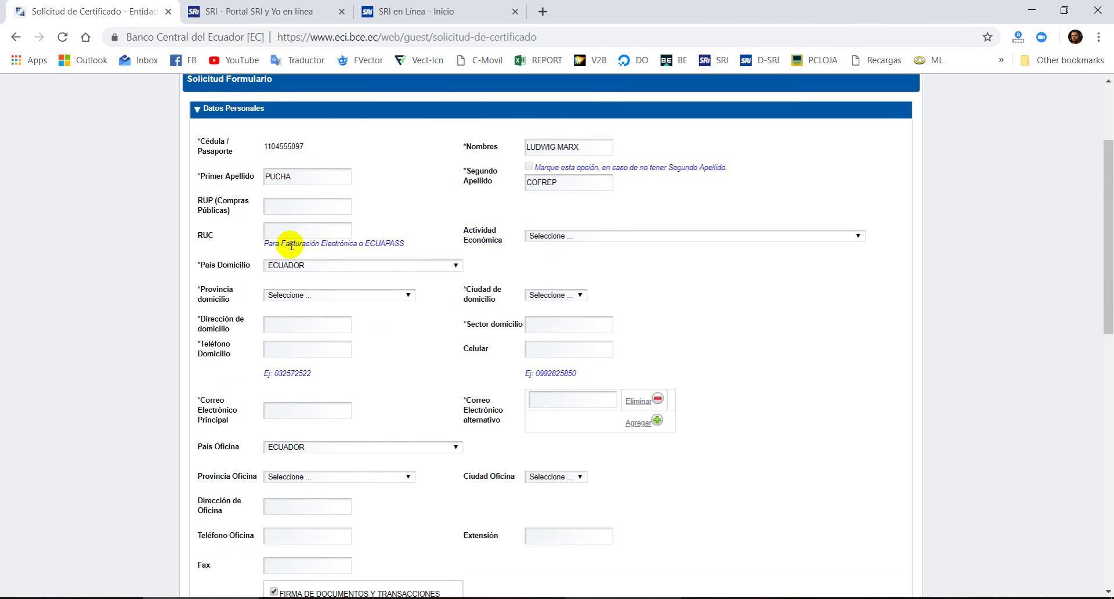
{"action": "scroll", "coordinate": [606, 334], "scroll_direction": "down", "scroll_amount": 9}
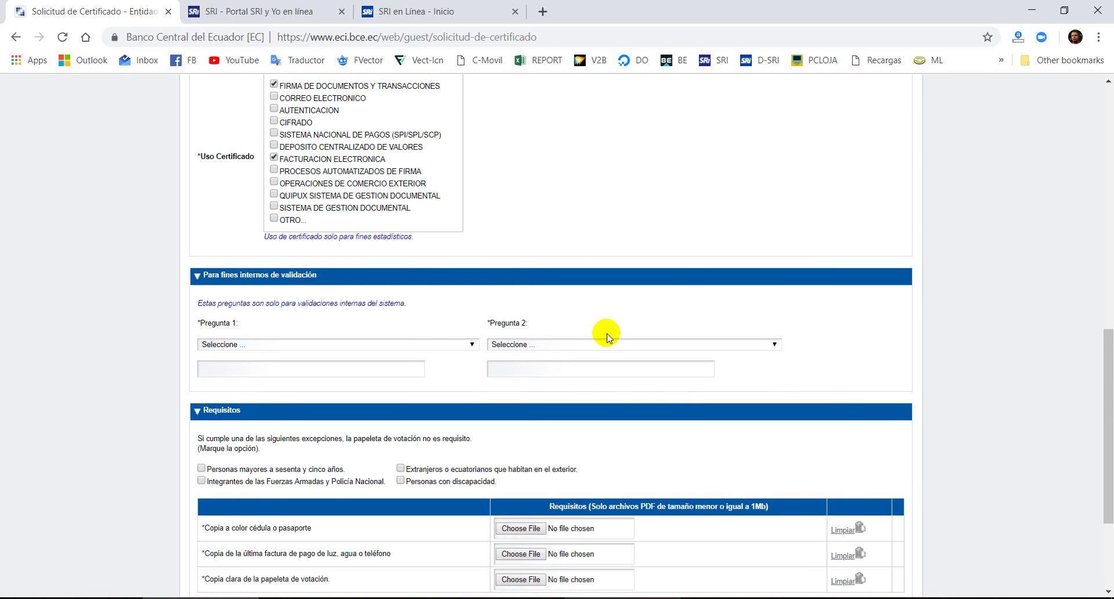
{"action": "scroll", "coordinate": [250, 354], "scroll_direction": "down", "scroll_amount": 3}
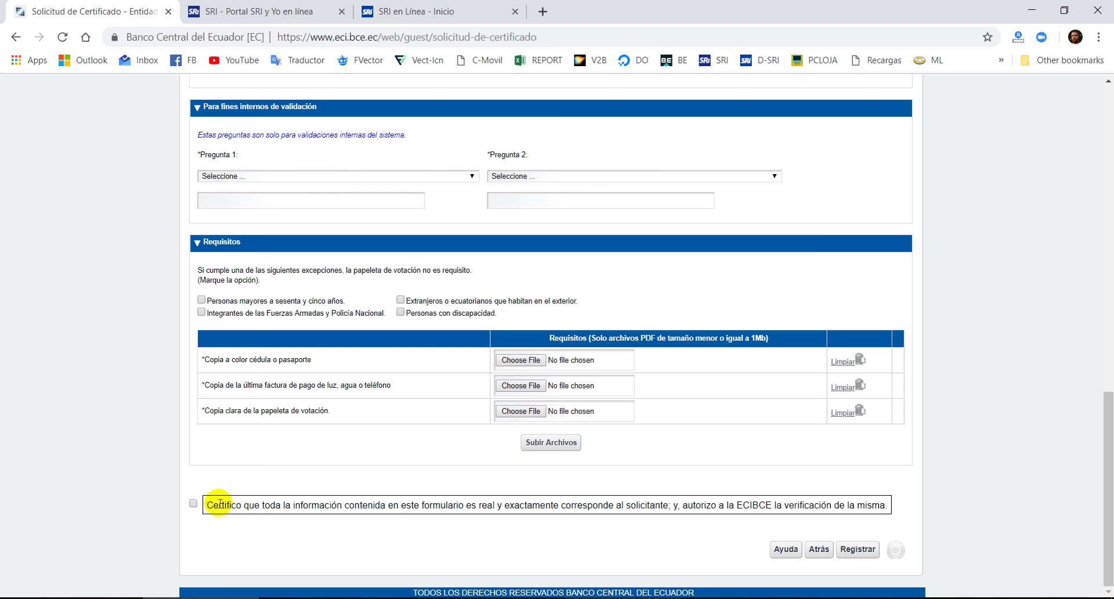
{"action": "scroll", "coordinate": [522, 521], "scroll_direction": "up", "scroll_amount": 15}
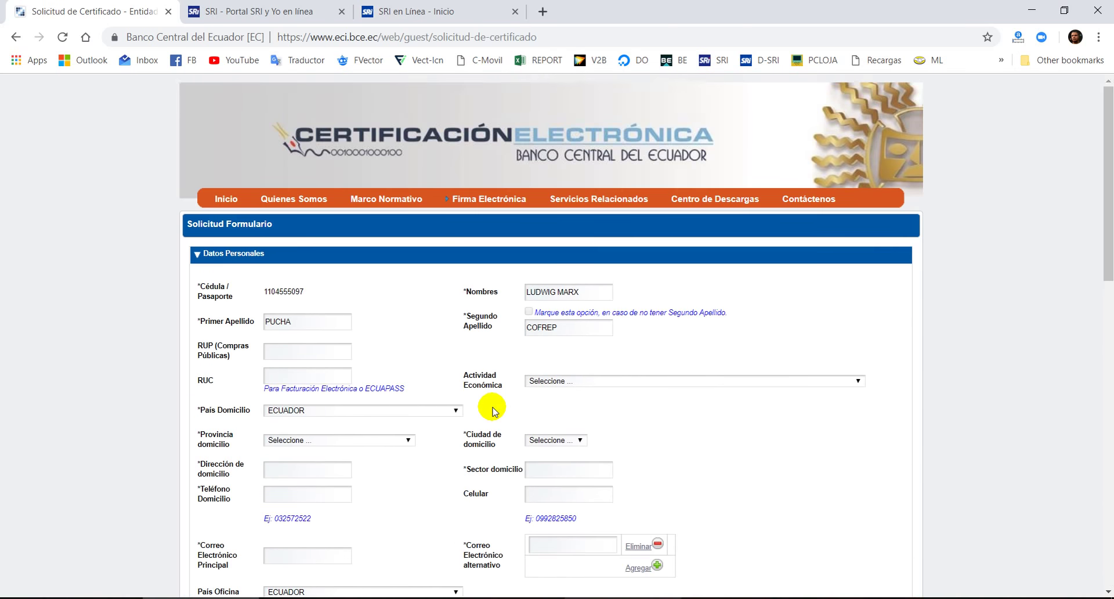
{"action": "scroll", "coordinate": [495, 411], "scroll_direction": "down", "scroll_amount": 14}
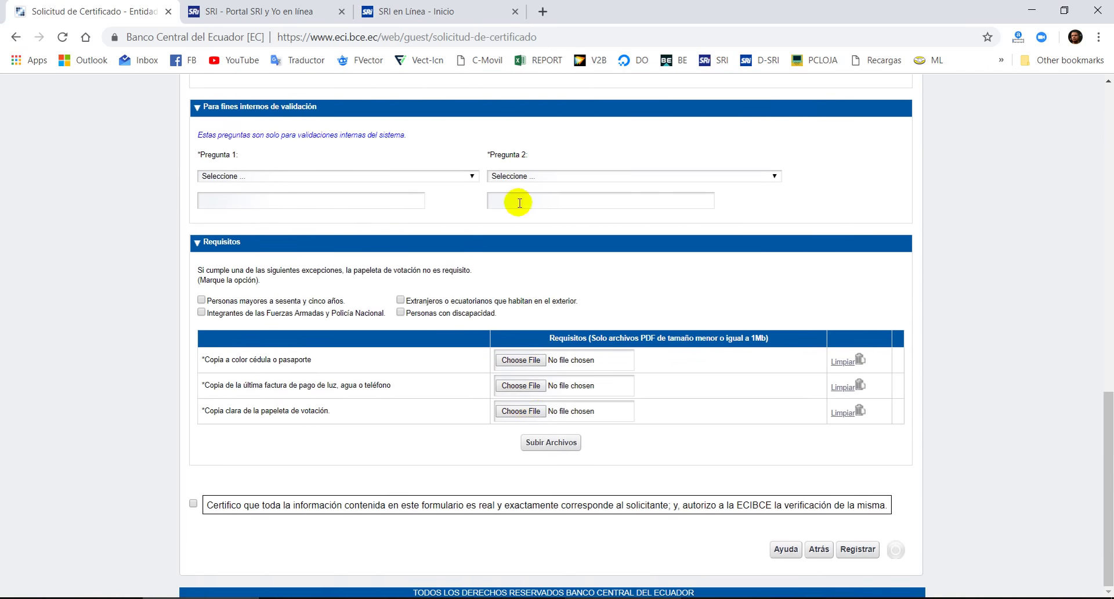
{"action": "scroll", "coordinate": [519, 193], "scroll_direction": "up", "scroll_amount": 14}
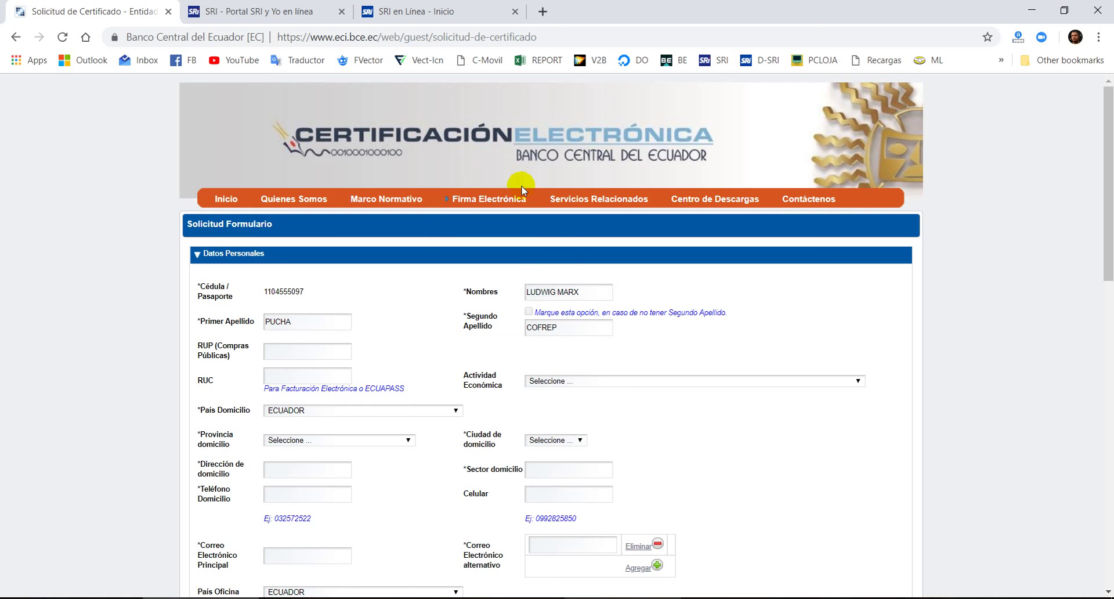
{"action": "scroll", "coordinate": [580, 273], "scroll_direction": "down", "scroll_amount": 2}
{"action": "scroll", "coordinate": [522, 243], "scroll_direction": "up", "scroll_amount": 2}
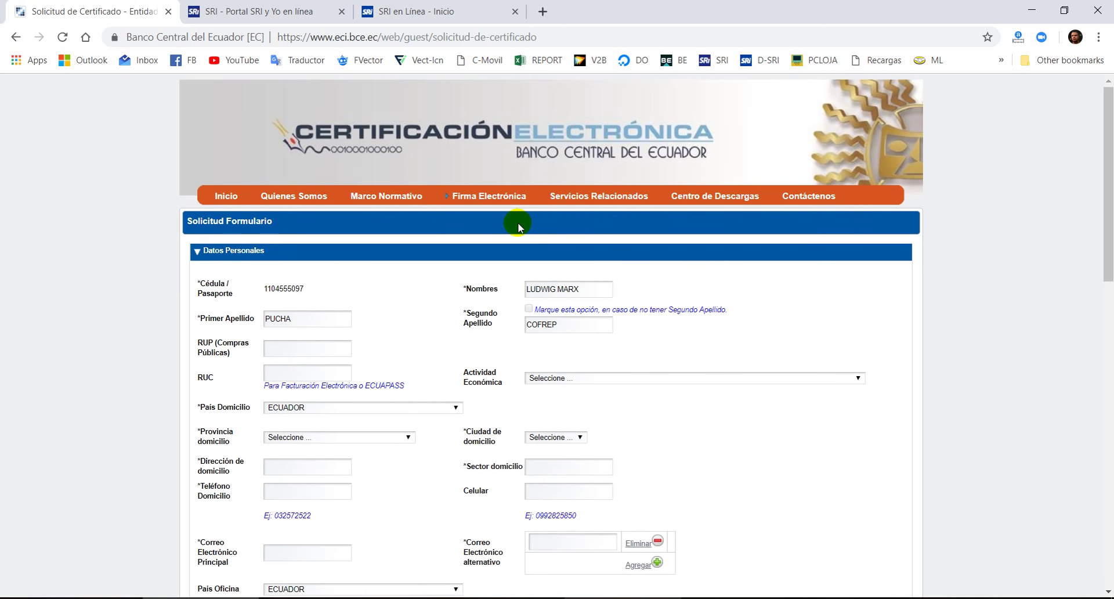
{"action": "scroll", "coordinate": [518, 226], "scroll_direction": "down", "scroll_amount": 12}
{"action": "scroll", "coordinate": [518, 226], "scroll_direction": "up", "scroll_amount": 4}
{"action": "scroll", "coordinate": [518, 228], "scroll_direction": "down", "scroll_amount": 3}
{"action": "scroll", "coordinate": [518, 228], "scroll_direction": "down", "scroll_amount": 1}
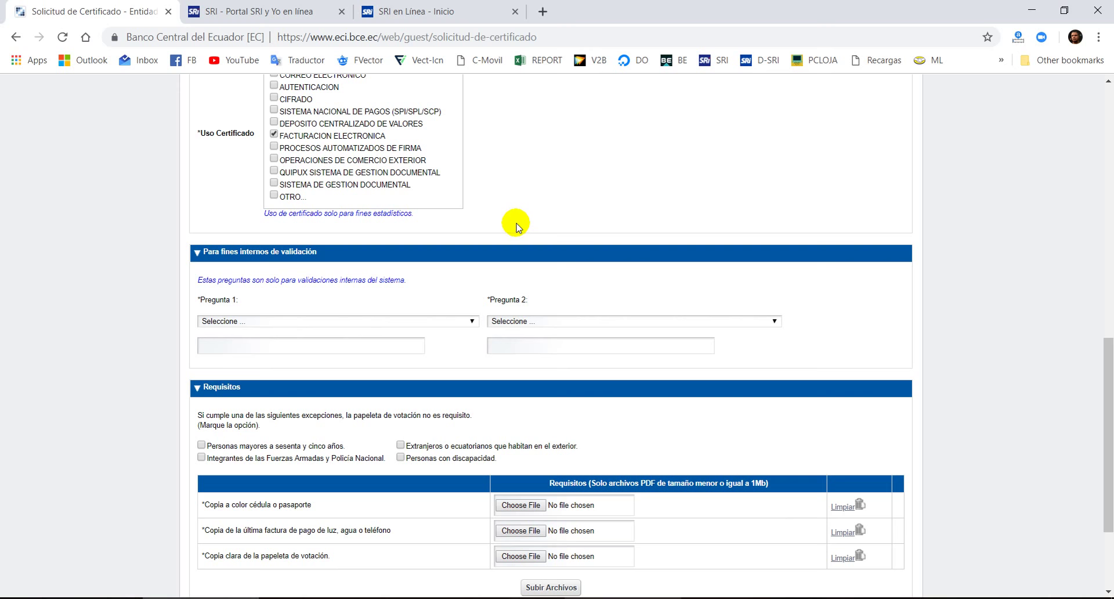
{"action": "scroll", "coordinate": [527, 290], "scroll_direction": "down", "scroll_amount": 3}
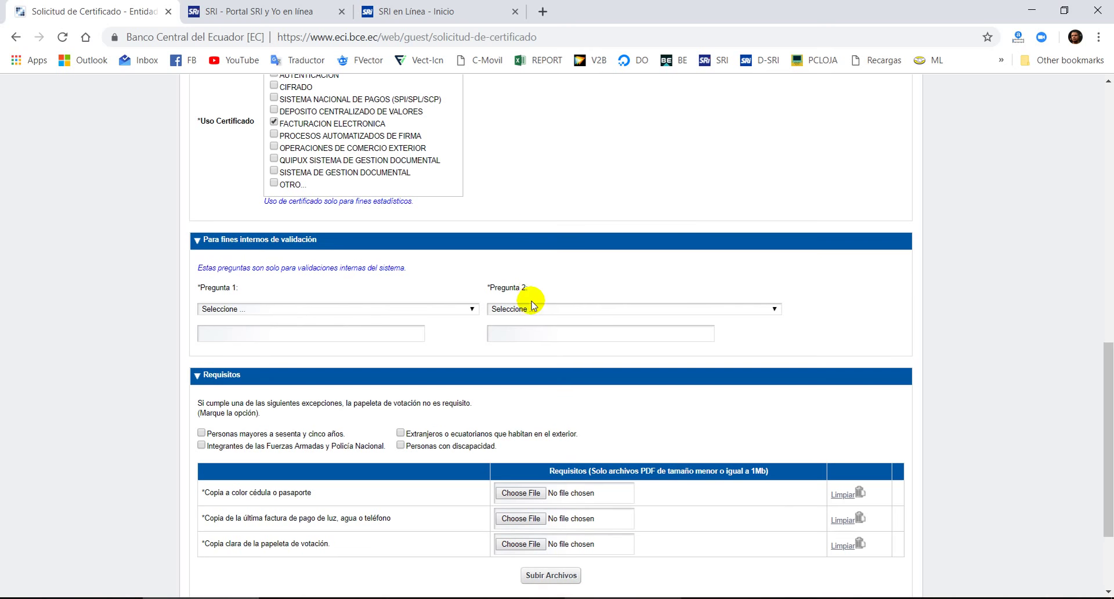
{"action": "scroll", "coordinate": [529, 267], "scroll_direction": "up", "scroll_amount": 15}
{"action": "scroll", "coordinate": [536, 232], "scroll_direction": "down", "scroll_amount": 6}
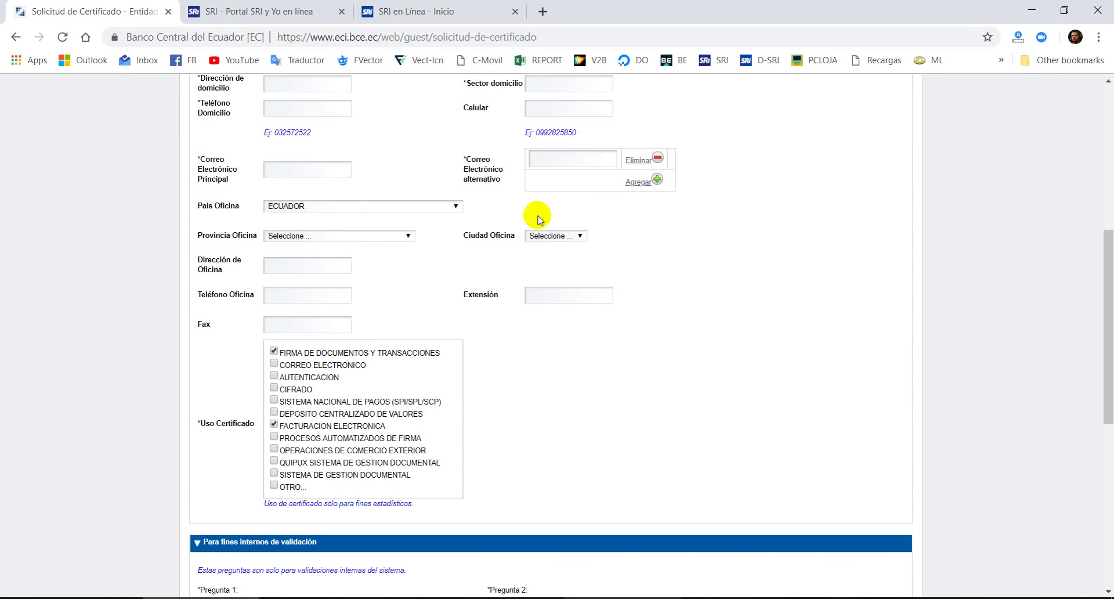
{"action": "scroll", "coordinate": [543, 231], "scroll_direction": "up", "scroll_amount": 7}
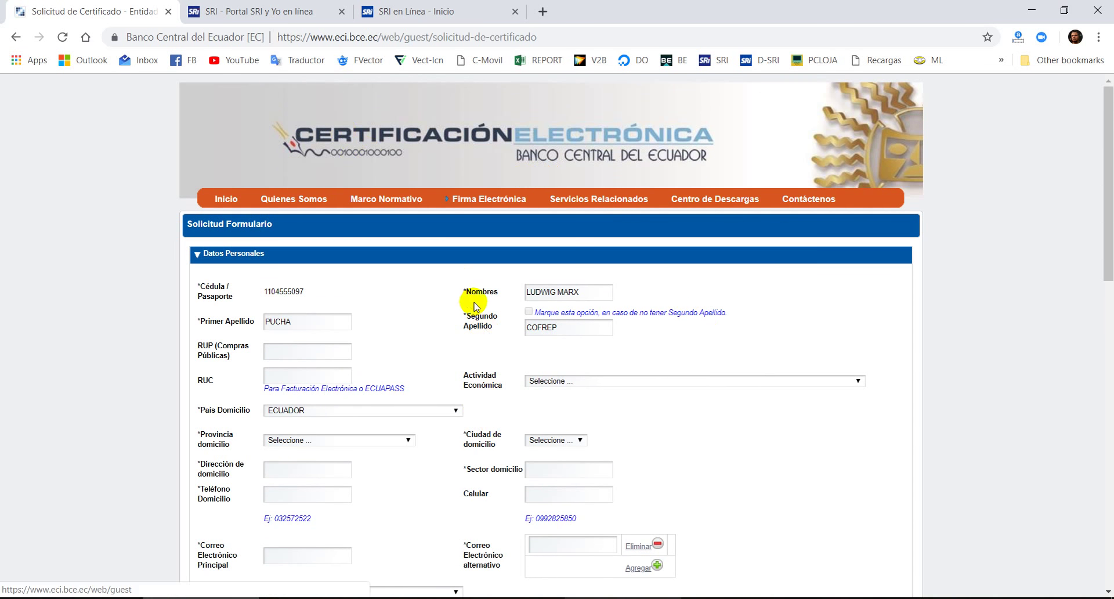
{"action": "scroll", "coordinate": [410, 310], "scroll_direction": "down", "scroll_amount": 12}
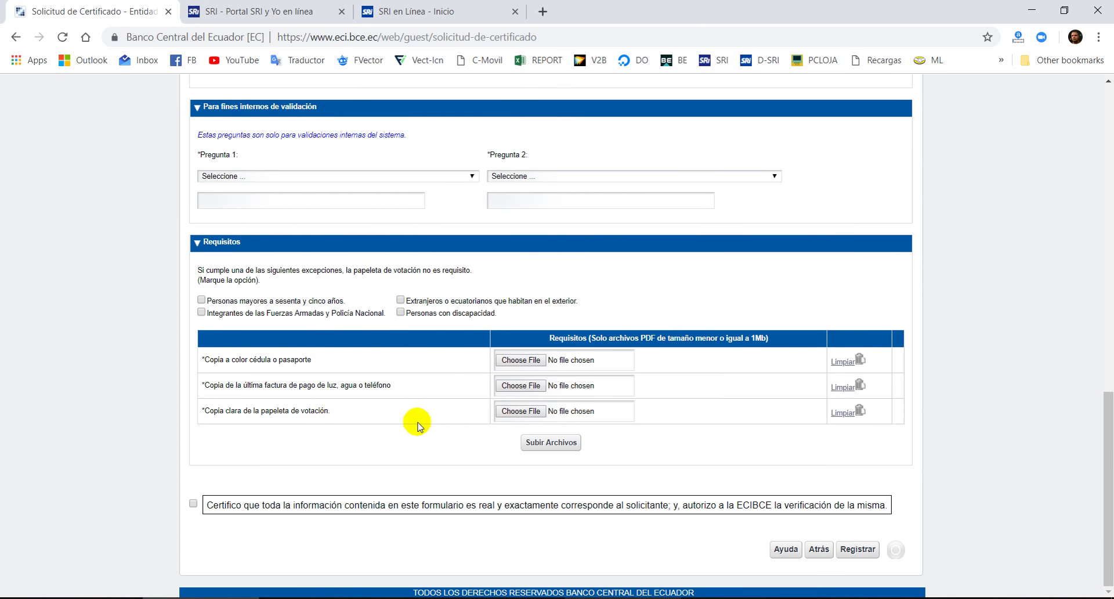
{"action": "scroll", "coordinate": [417, 425], "scroll_direction": "up", "scroll_amount": 12}
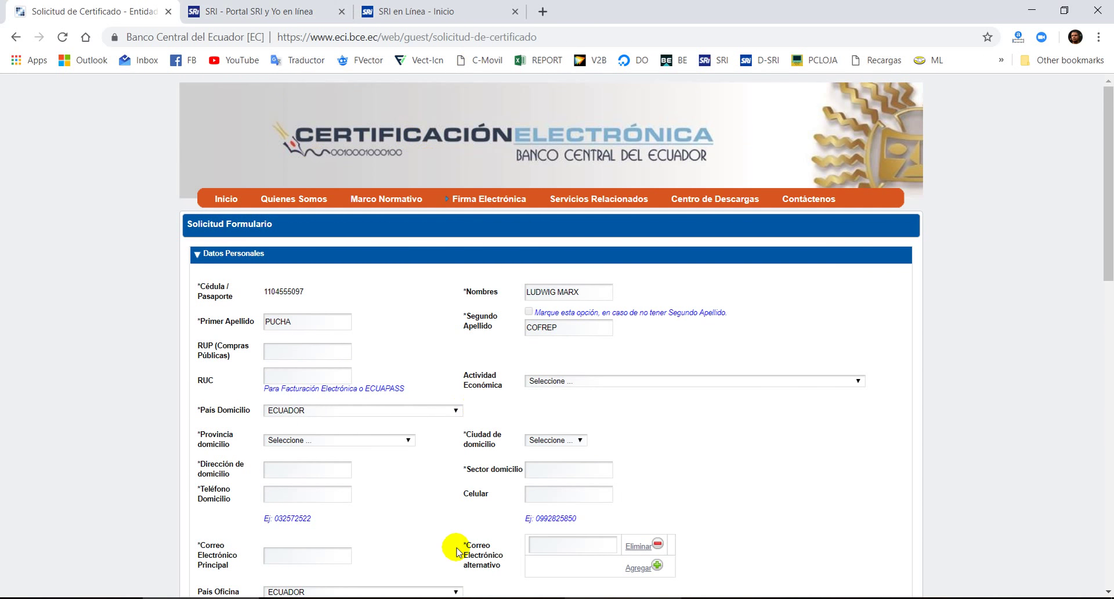
{"action": "left_click", "coordinate": [264, 11]}
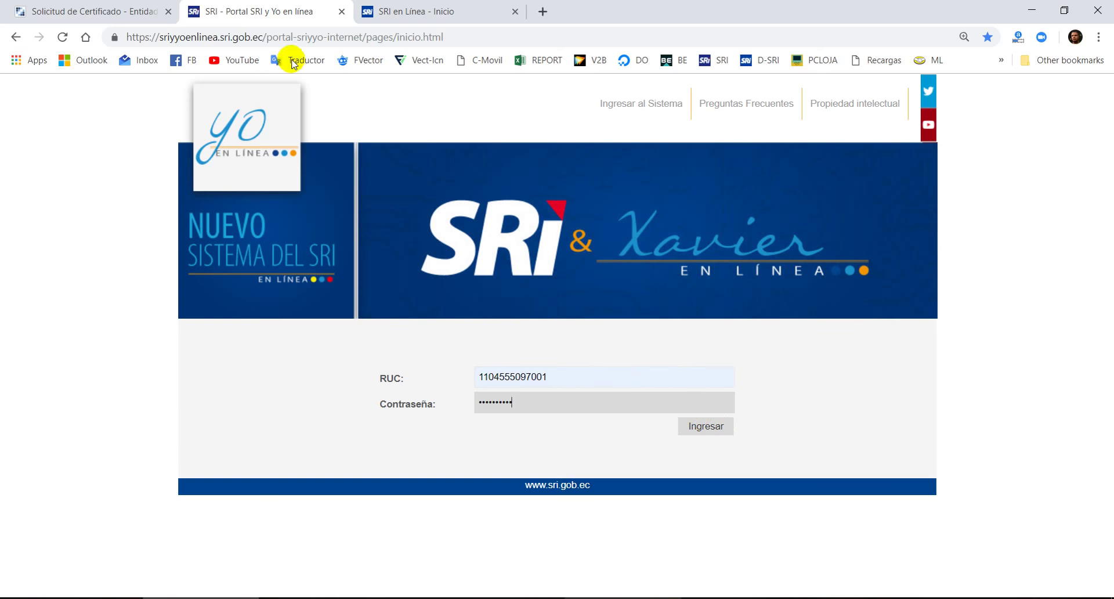
- Log in to SRI y Yo en línea with the taxpayer's RUC and password
{"action": "left_click", "coordinate": [96, 11]}
{"action": "left_click", "coordinate": [264, 11]}
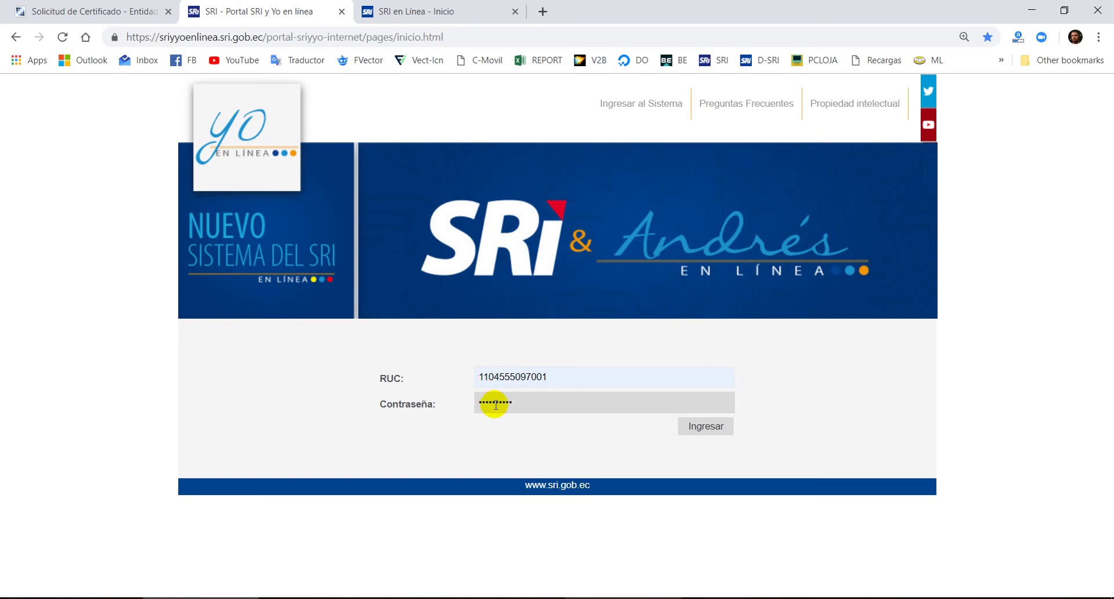
{"action": "left_click", "coordinate": [145, 12]}
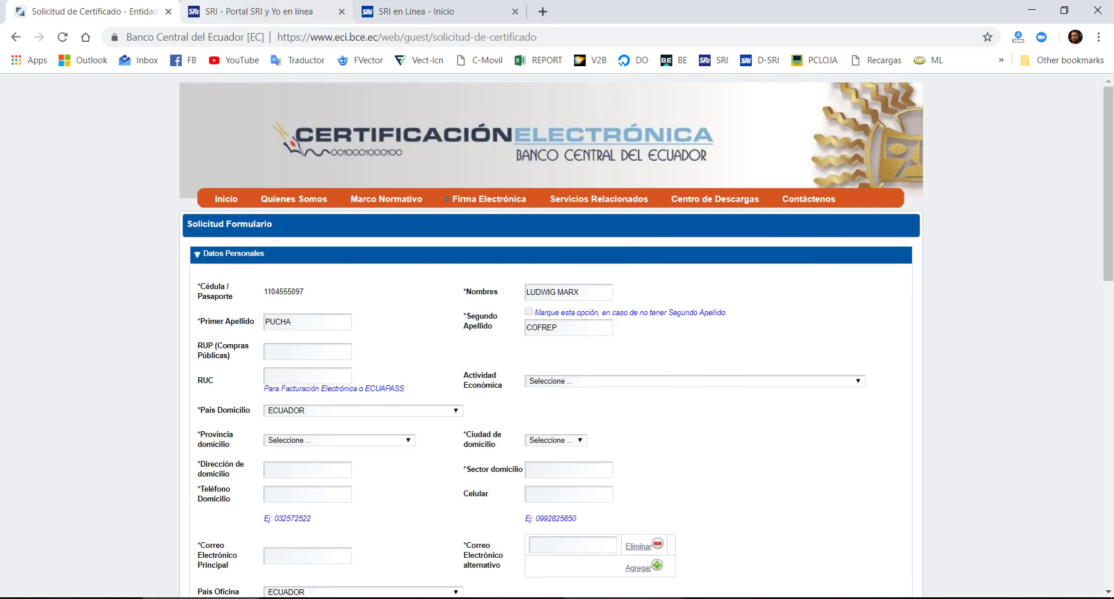
{"action": "left_click", "coordinate": [255, 11]}
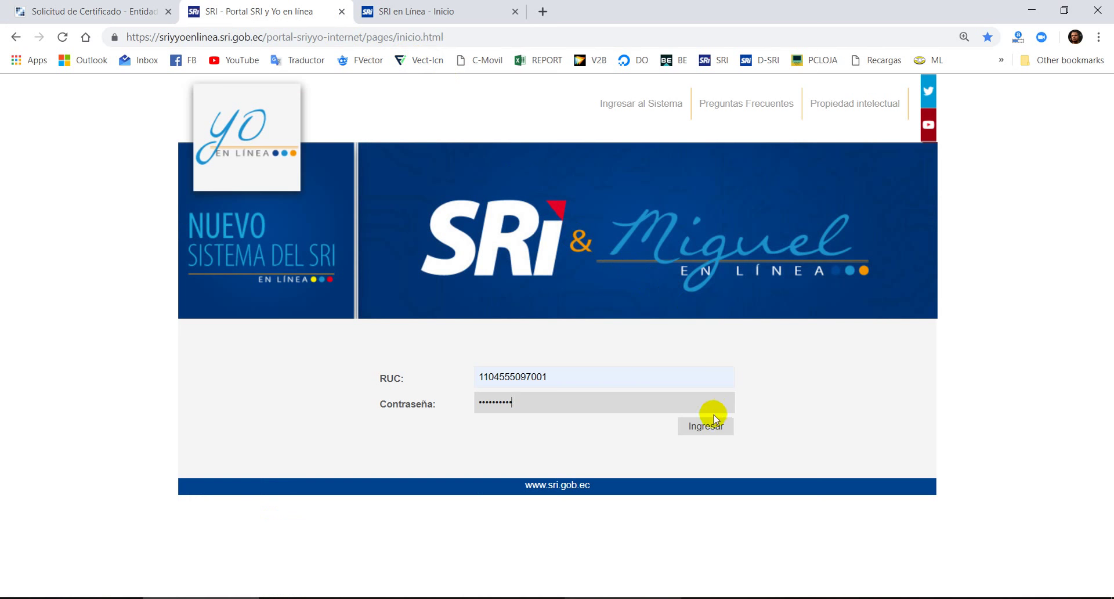
{"action": "left_click", "coordinate": [696, 427]}
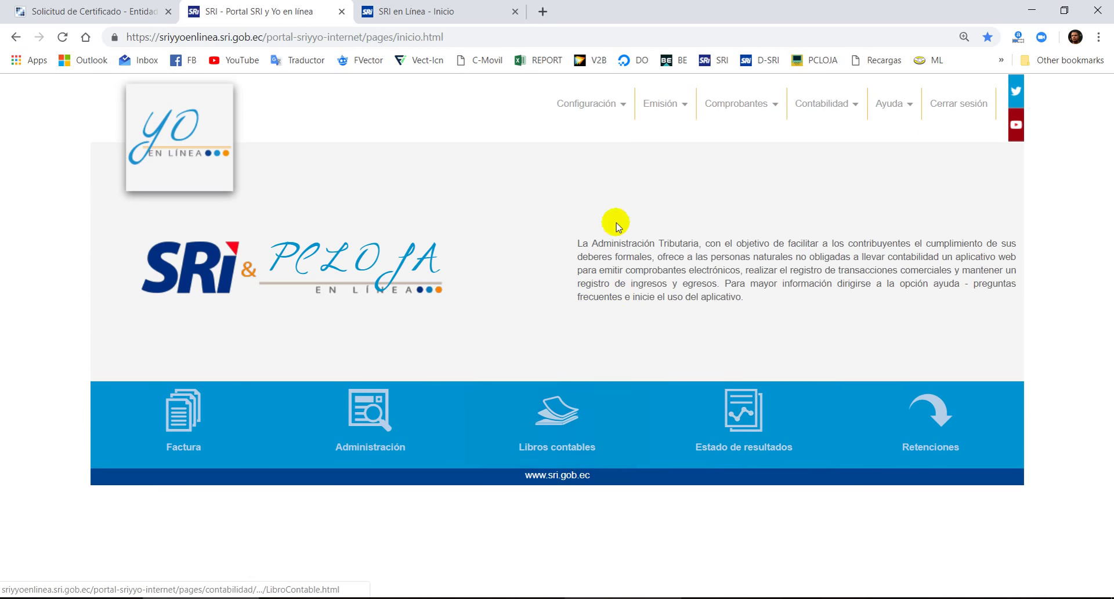
- Open Configuración > Perfil y firma and review the PC LOJA logo and Tipo firma
{"action": "left_click", "coordinate": [621, 102]}
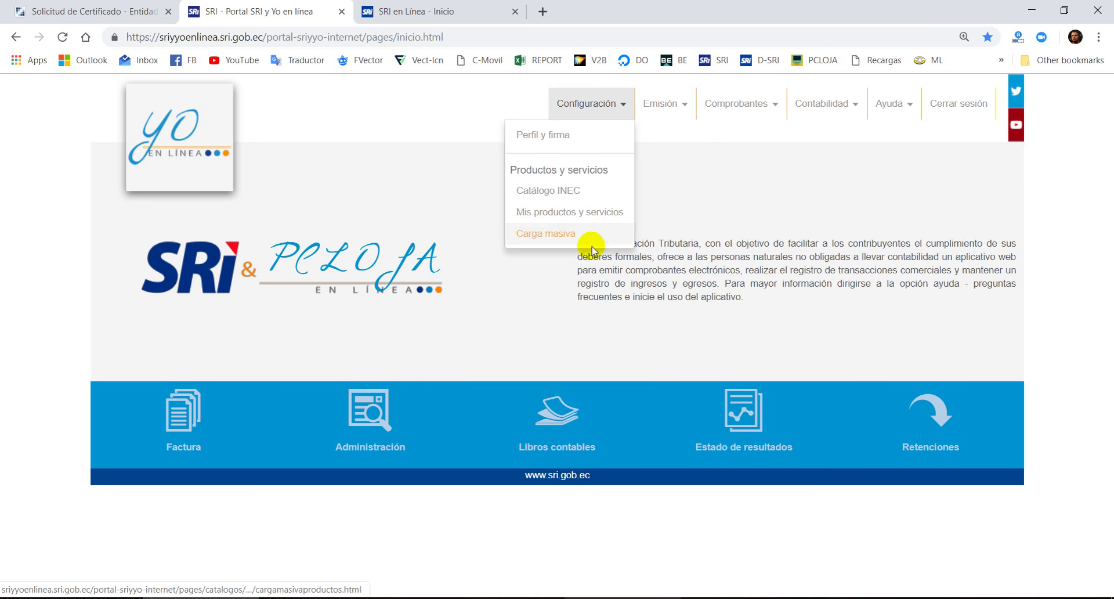
{"action": "left_click", "coordinate": [554, 138]}
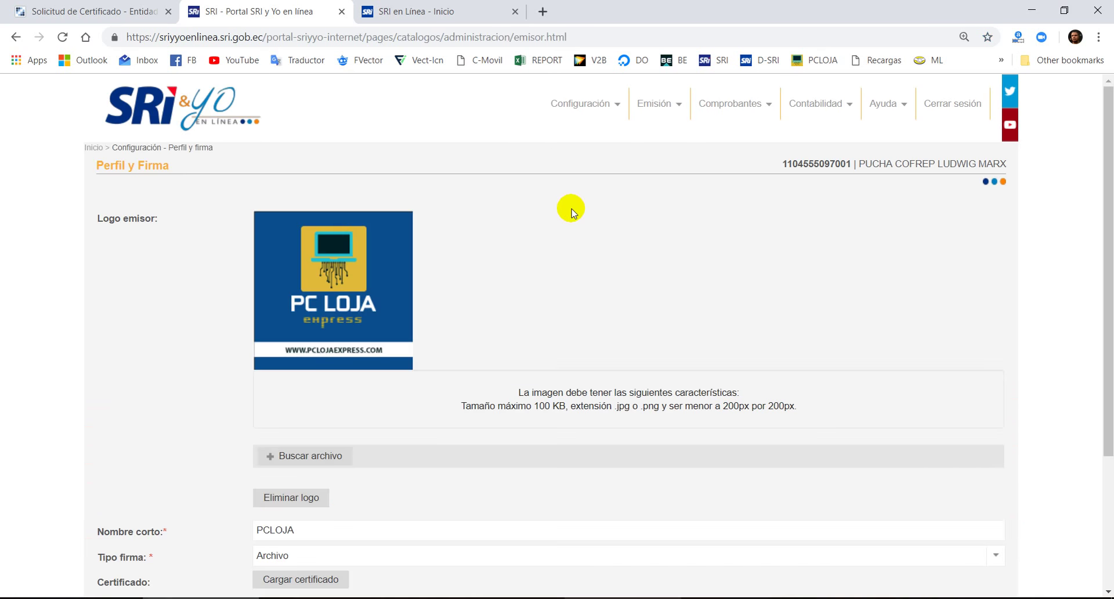
{"action": "scroll", "coordinate": [557, 249], "scroll_direction": "down", "scroll_amount": 3}
{"action": "scroll", "coordinate": [539, 296], "scroll_direction": "up", "scroll_amount": 3}
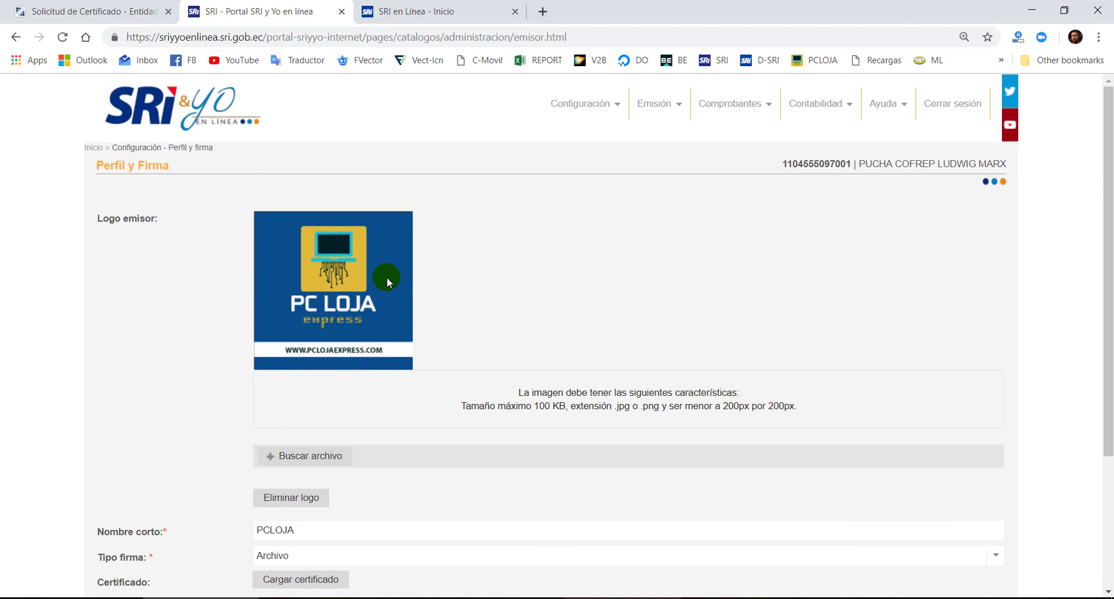
{"action": "scroll", "coordinate": [387, 277], "scroll_direction": "down", "scroll_amount": 3}
{"action": "scroll", "coordinate": [386, 273], "scroll_direction": "up", "scroll_amount": 3}
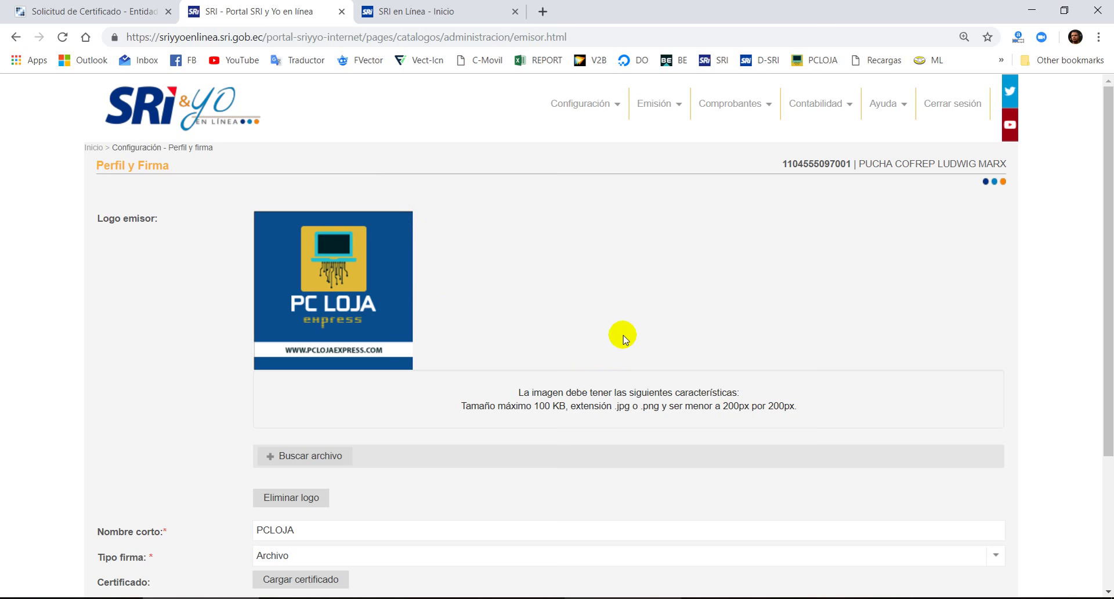
{"action": "scroll", "coordinate": [526, 291], "scroll_direction": "down", "scroll_amount": 3}
{"action": "scroll", "coordinate": [588, 407], "scroll_direction": "up", "scroll_amount": 3}
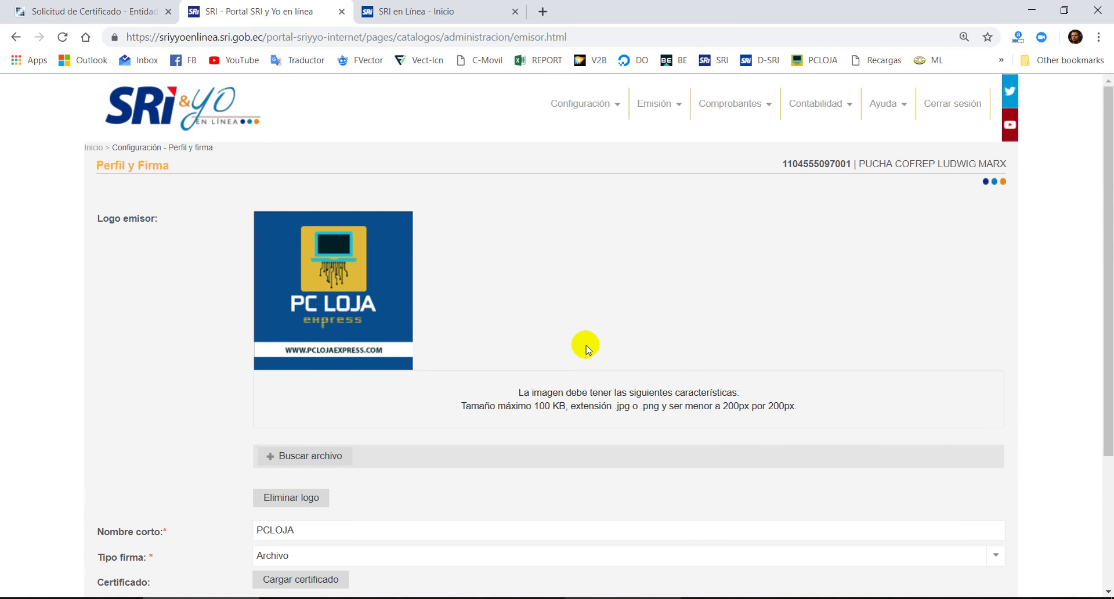
{"action": "scroll", "coordinate": [587, 280], "scroll_direction": "down", "scroll_amount": 2}
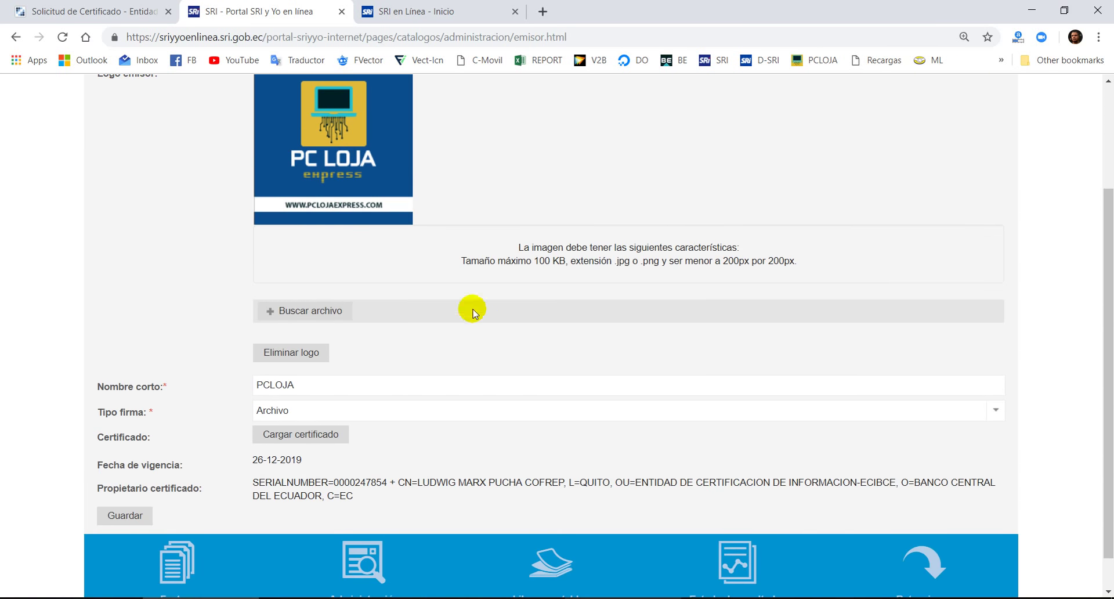
{"action": "scroll", "coordinate": [574, 328], "scroll_direction": "up", "scroll_amount": 2}
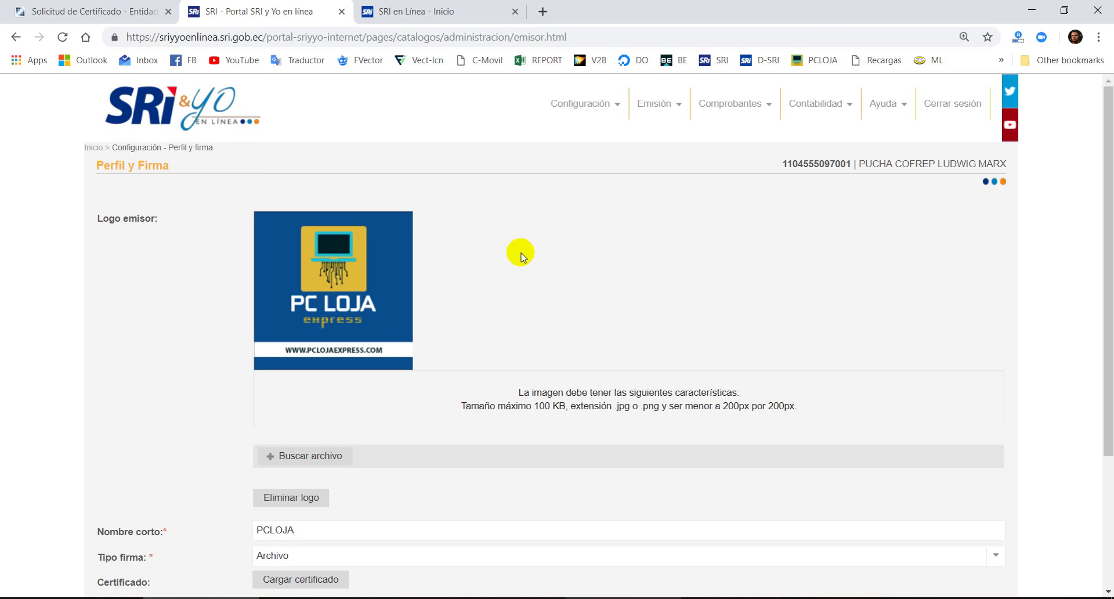
{"action": "scroll", "coordinate": [539, 284], "scroll_direction": "down", "scroll_amount": 1}
{"action": "scroll", "coordinate": [539, 284], "scroll_direction": "down", "scroll_amount": 2}
{"action": "scroll", "coordinate": [543, 295], "scroll_direction": "up", "scroll_amount": 2}
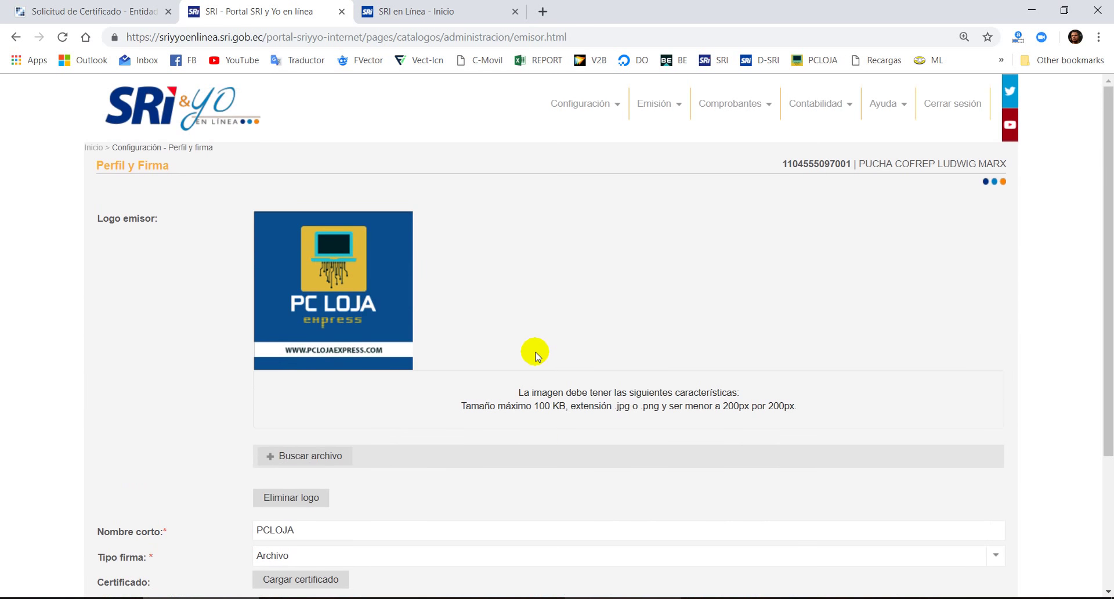
{"action": "scroll", "coordinate": [503, 291], "scroll_direction": "down", "scroll_amount": 2}
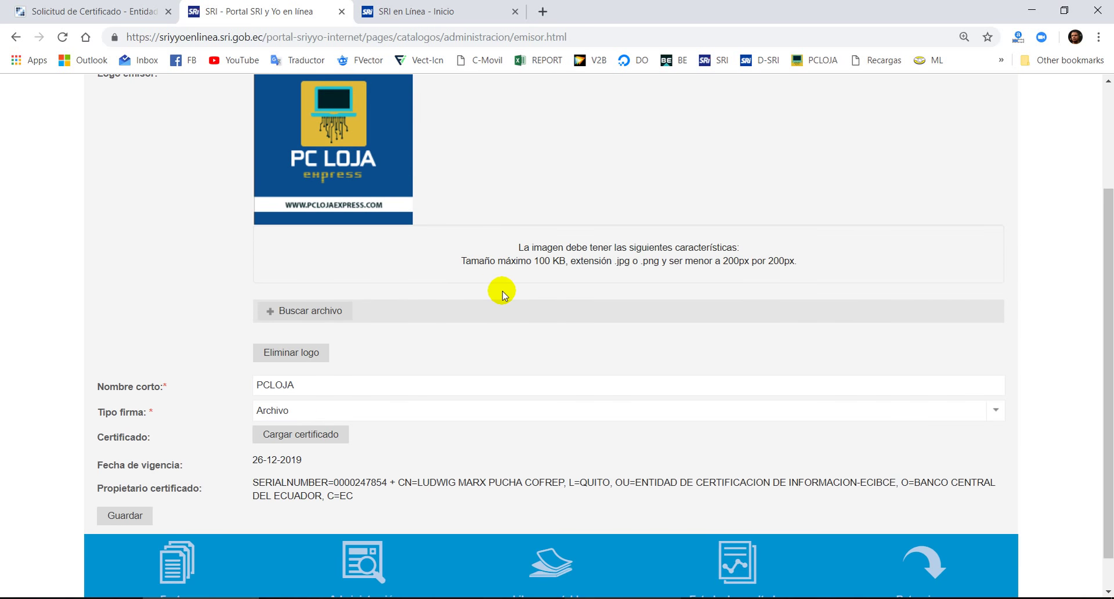
{"action": "scroll", "coordinate": [503, 295], "scroll_direction": "up", "scroll_amount": 2}
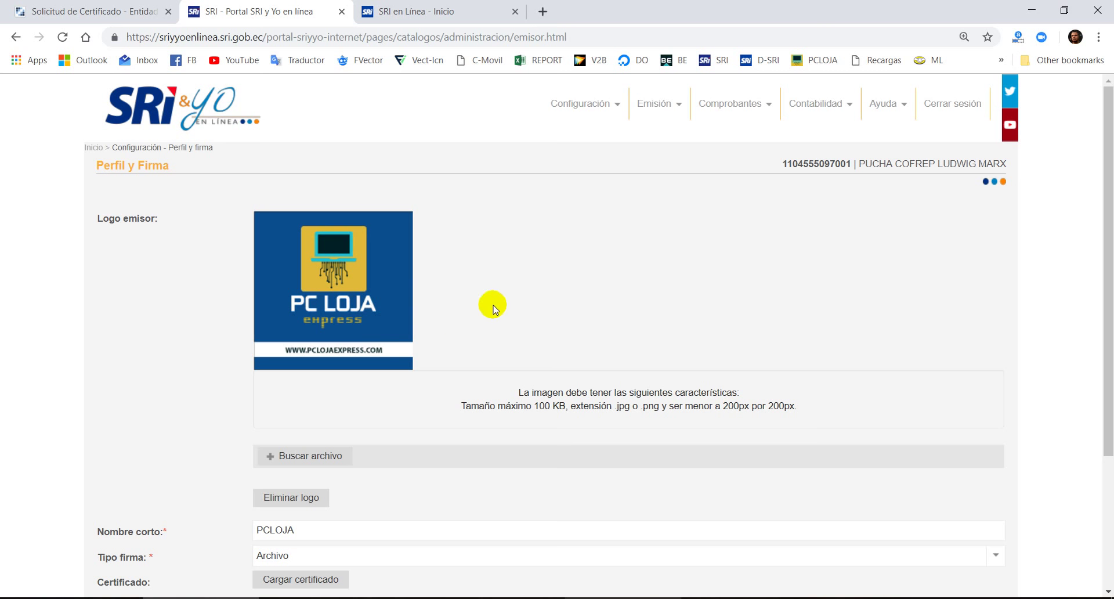
- Review the short name PCLOJA and the certificate valid until 26-12-2019
{"action": "scroll", "coordinate": [433, 301], "scroll_direction": "down", "scroll_amount": 3}
{"action": "scroll", "coordinate": [419, 326], "scroll_direction": "up", "scroll_amount": 3}
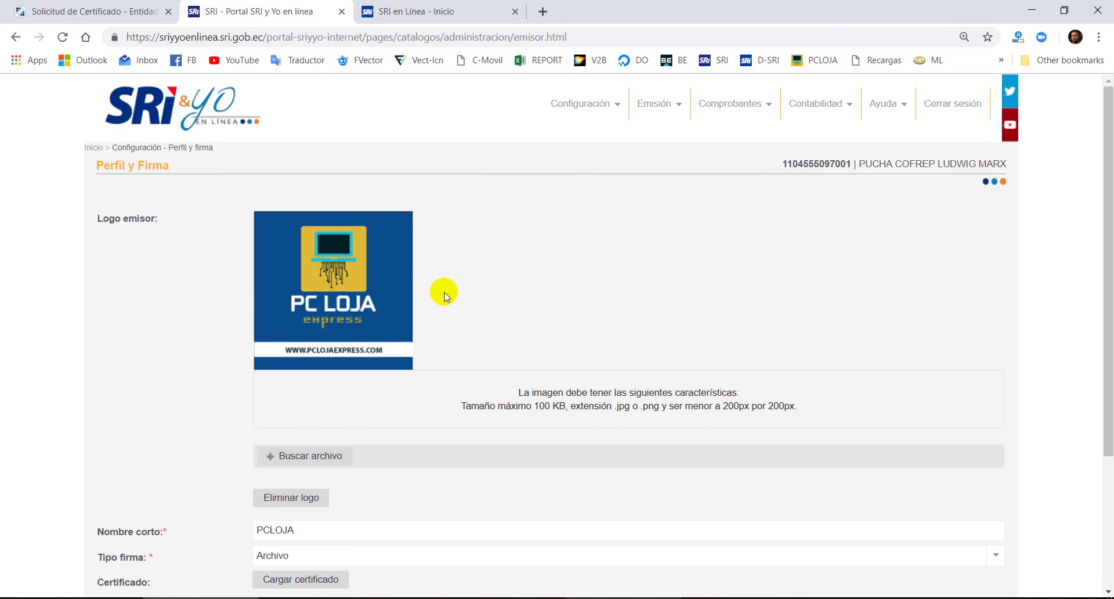
{"action": "scroll", "coordinate": [447, 298], "scroll_direction": "down", "scroll_amount": 3}
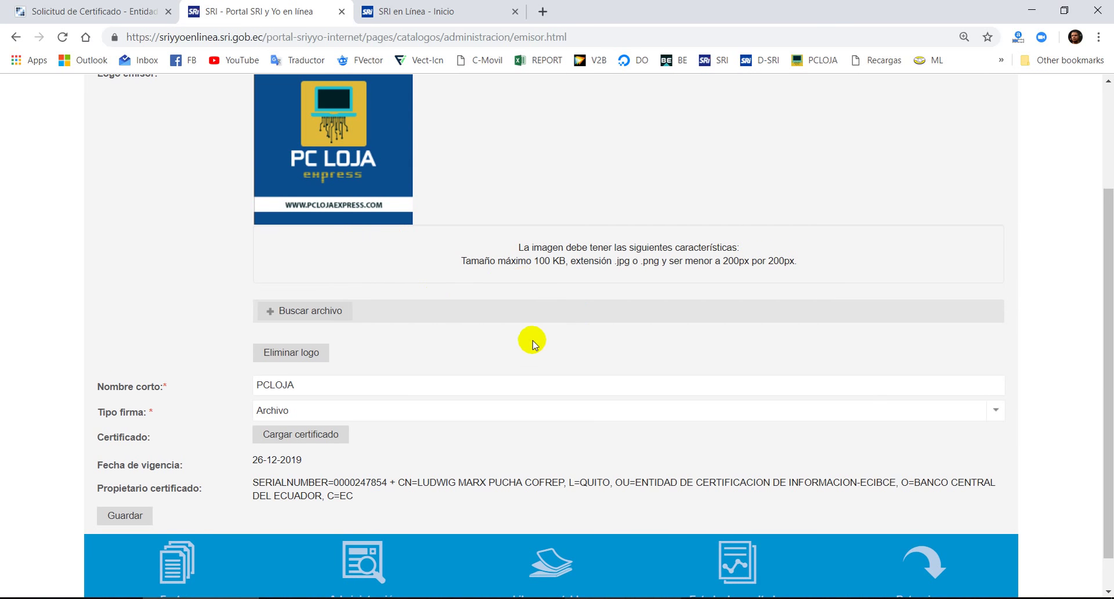
{"action": "scroll", "coordinate": [504, 264], "scroll_direction": "down", "scroll_amount": 1}
{"action": "scroll", "coordinate": [498, 274], "scroll_direction": "up", "scroll_amount": 3}
{"action": "scroll", "coordinate": [462, 288], "scroll_direction": "down", "scroll_amount": 3}
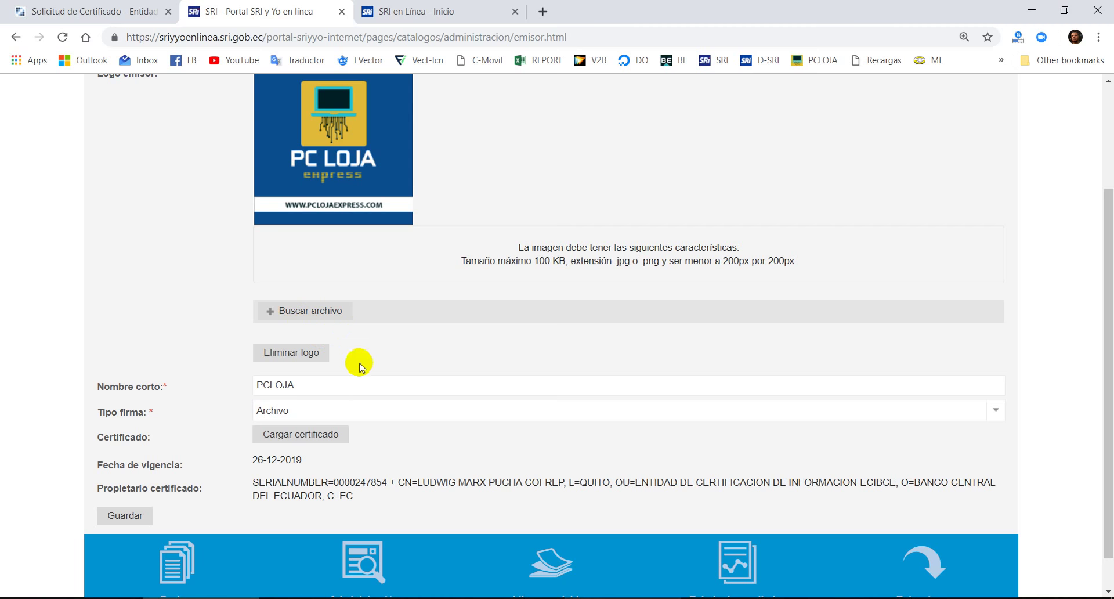
{"action": "scroll", "coordinate": [357, 325], "scroll_direction": "down", "scroll_amount": 1}
{"action": "scroll", "coordinate": [395, 219], "scroll_direction": "up", "scroll_amount": 3}
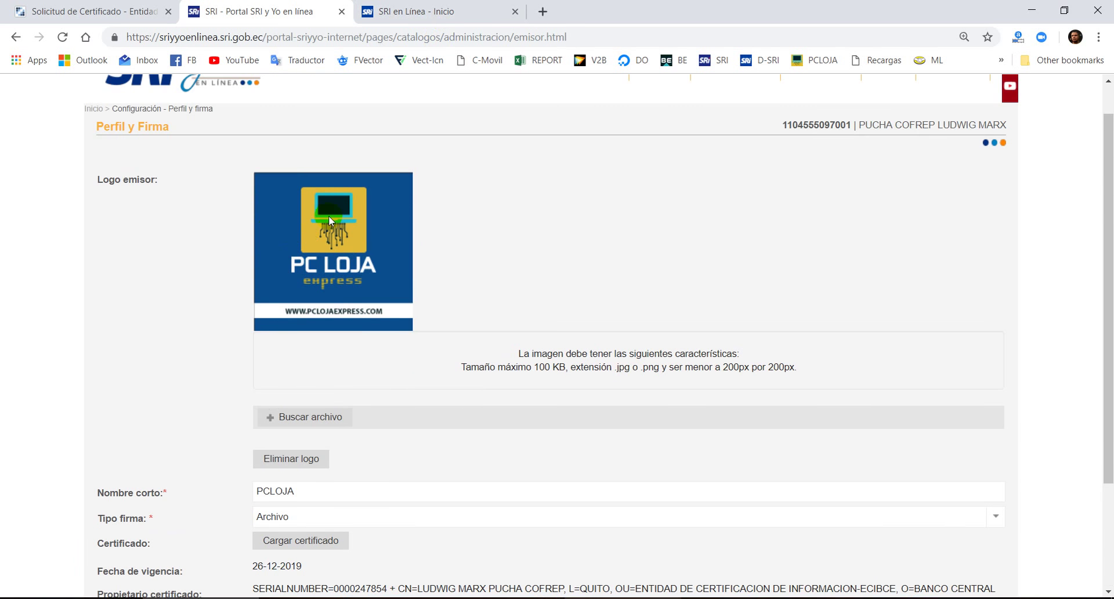
{"action": "scroll", "coordinate": [425, 325], "scroll_direction": "down", "scroll_amount": 3}
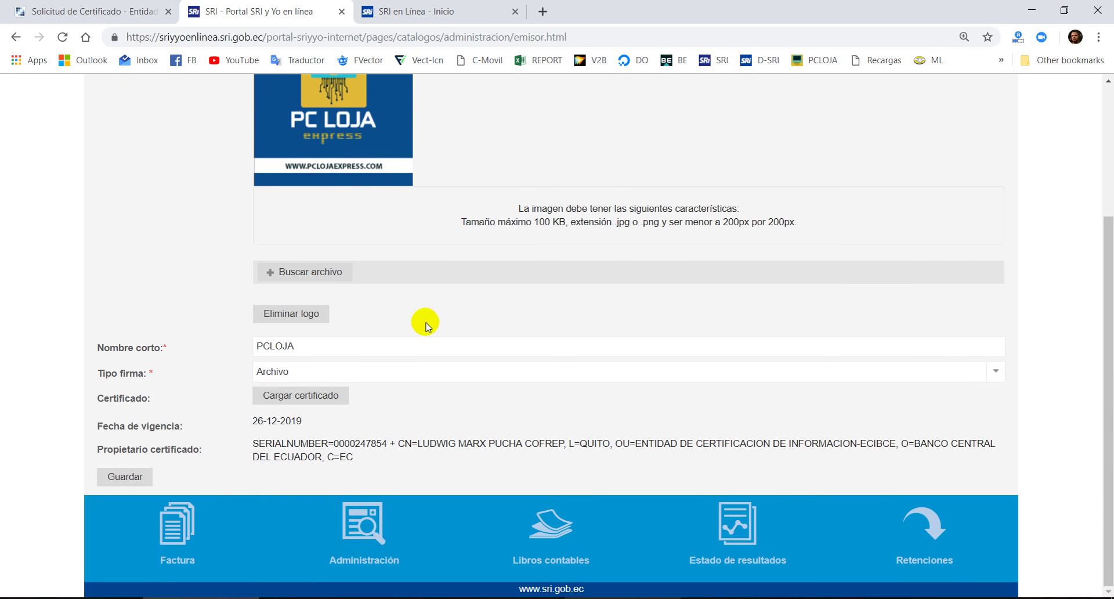
{"action": "scroll", "coordinate": [475, 318], "scroll_direction": "up", "scroll_amount": 1}
{"action": "scroll", "coordinate": [453, 290], "scroll_direction": "up", "scroll_amount": 2}
{"action": "scroll", "coordinate": [567, 215], "scroll_direction": "down", "scroll_amount": 3}
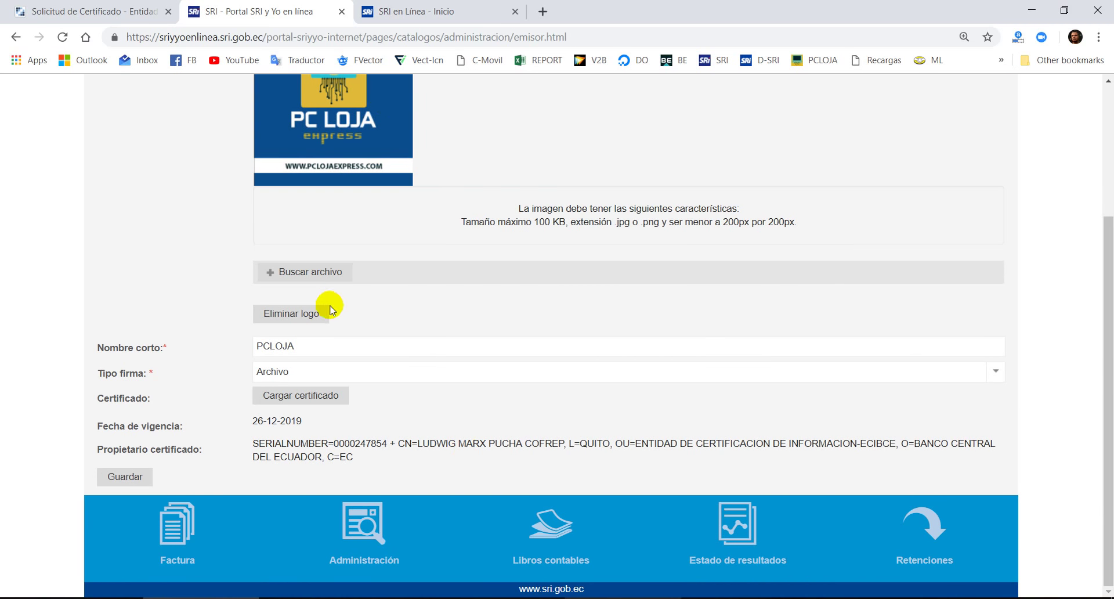
{"action": "scroll", "coordinate": [519, 325], "scroll_direction": "up", "scroll_amount": 3}
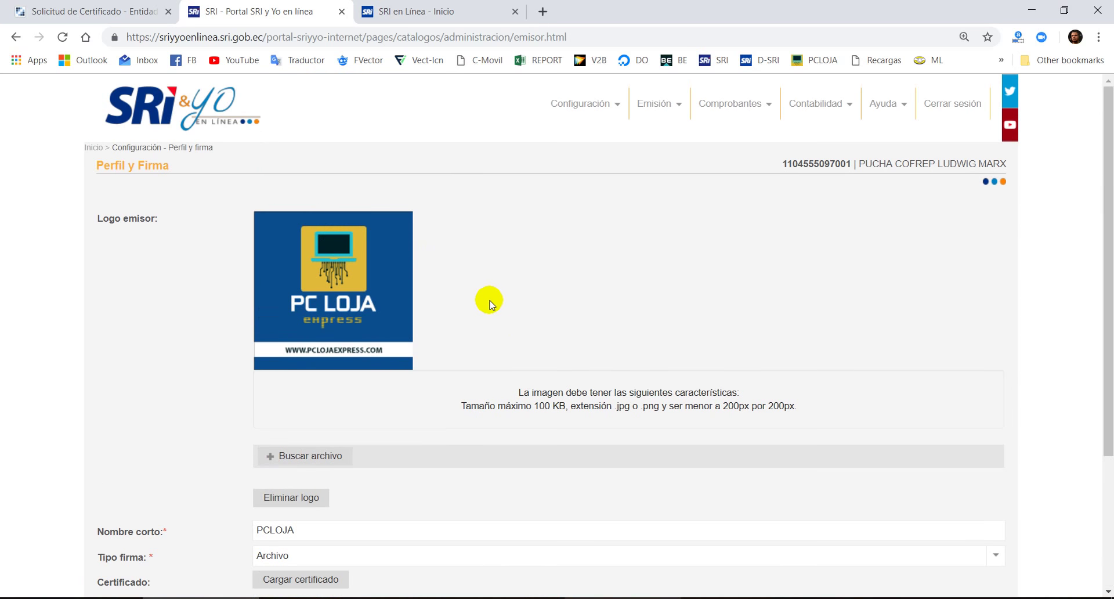
{"action": "scroll", "coordinate": [534, 284], "scroll_direction": "down", "scroll_amount": 3}
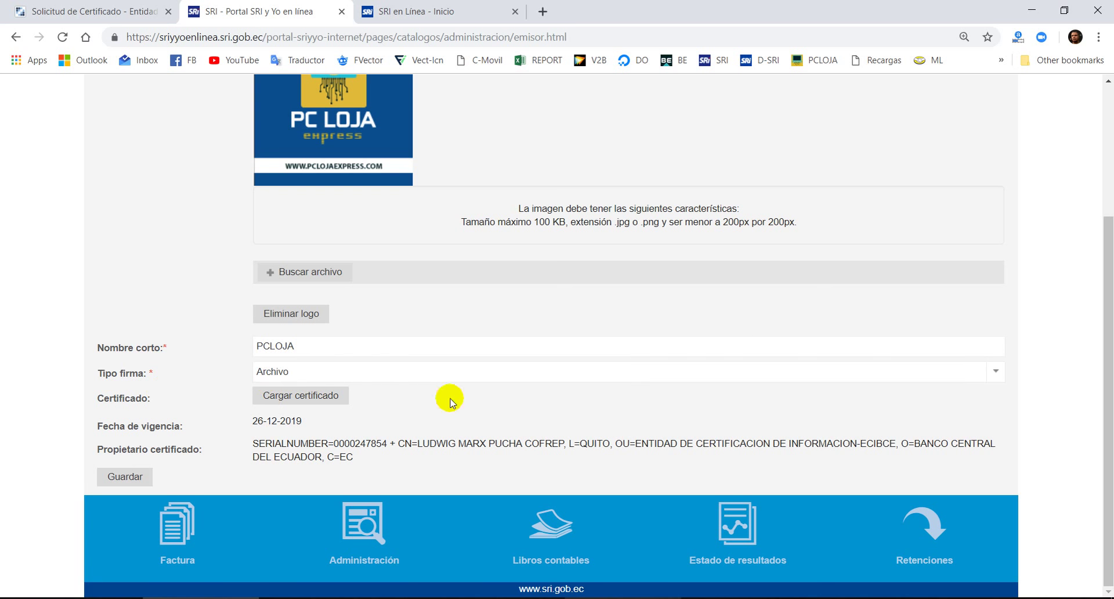
{"action": "left_click", "coordinate": [301, 395]}
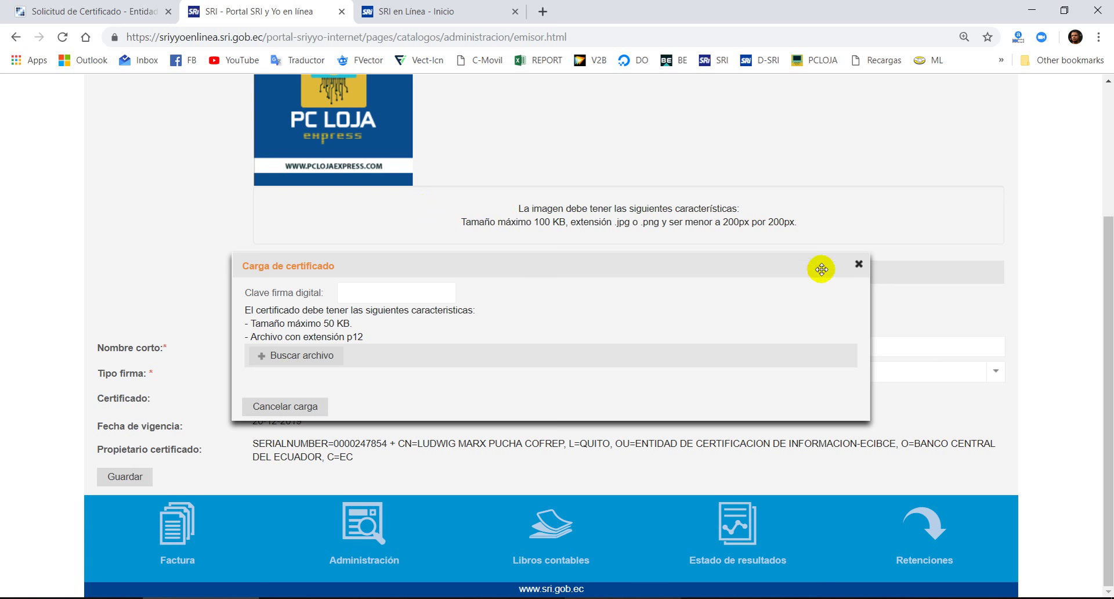
{"action": "left_click", "coordinate": [857, 262]}
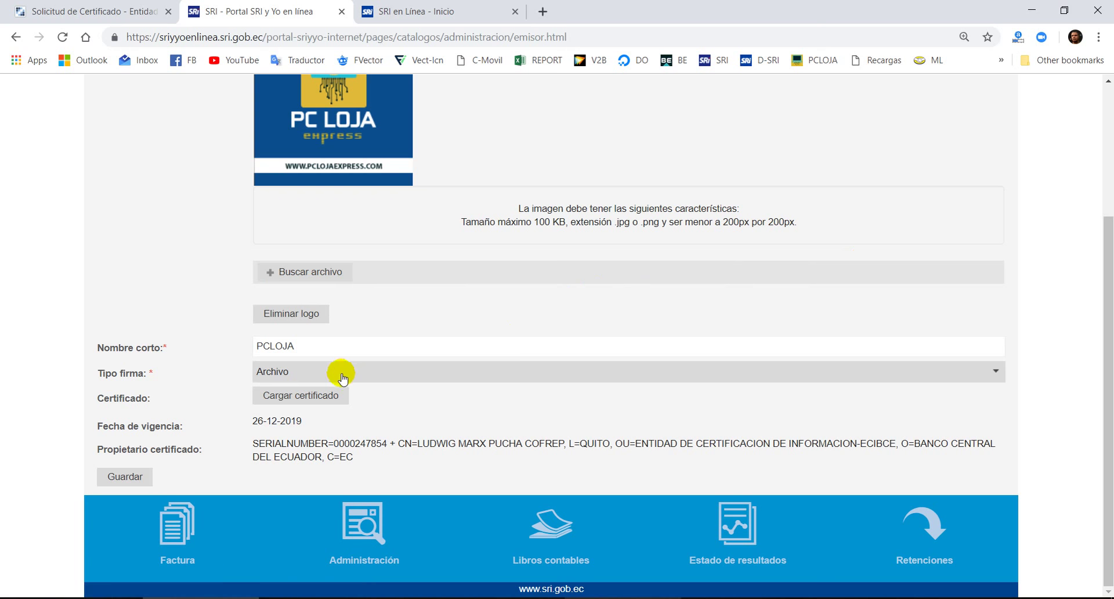
{"action": "scroll", "coordinate": [378, 319], "scroll_direction": "up", "scroll_amount": 3}
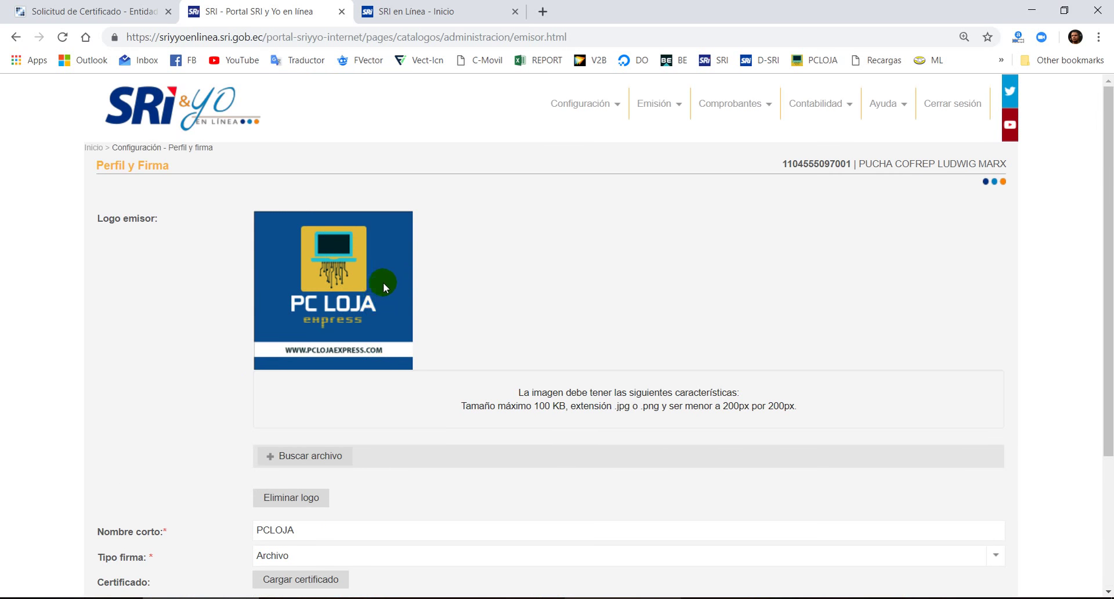
{"action": "scroll", "coordinate": [383, 282], "scroll_direction": "down", "scroll_amount": 3}
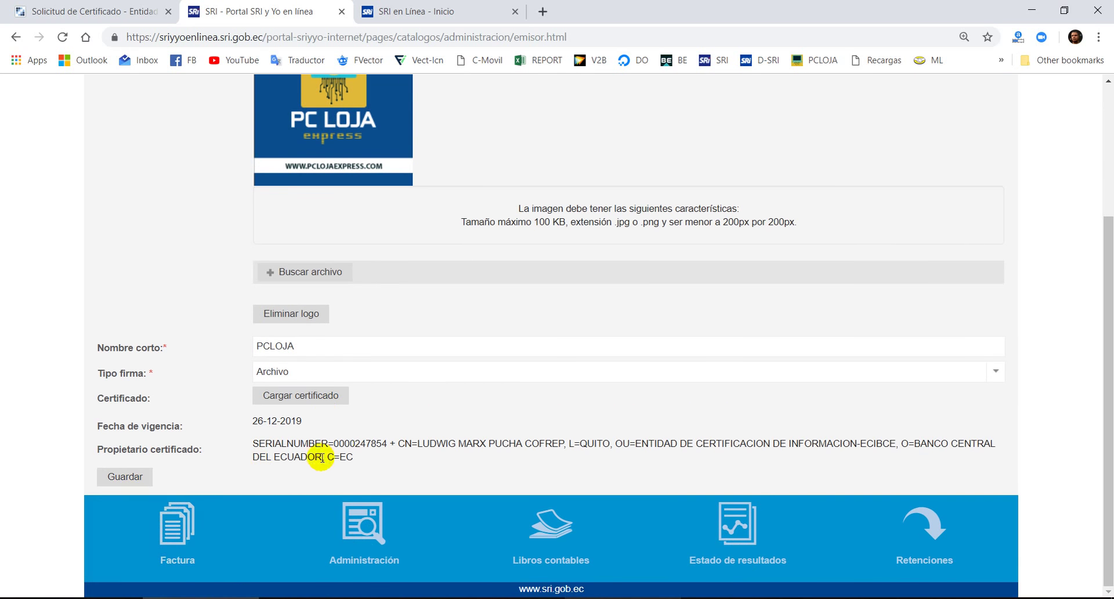
{"action": "scroll", "coordinate": [527, 457], "scroll_direction": "up", "scroll_amount": 3}
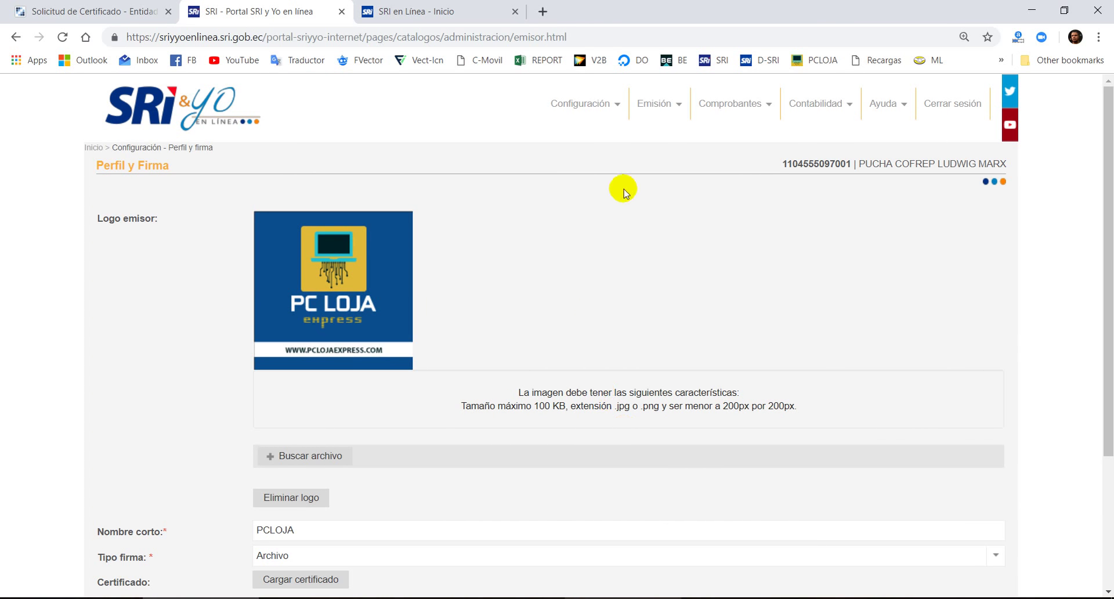
- Open Configuración > Mis productos y servicios and browse the product list
{"action": "left_click", "coordinate": [615, 115]}
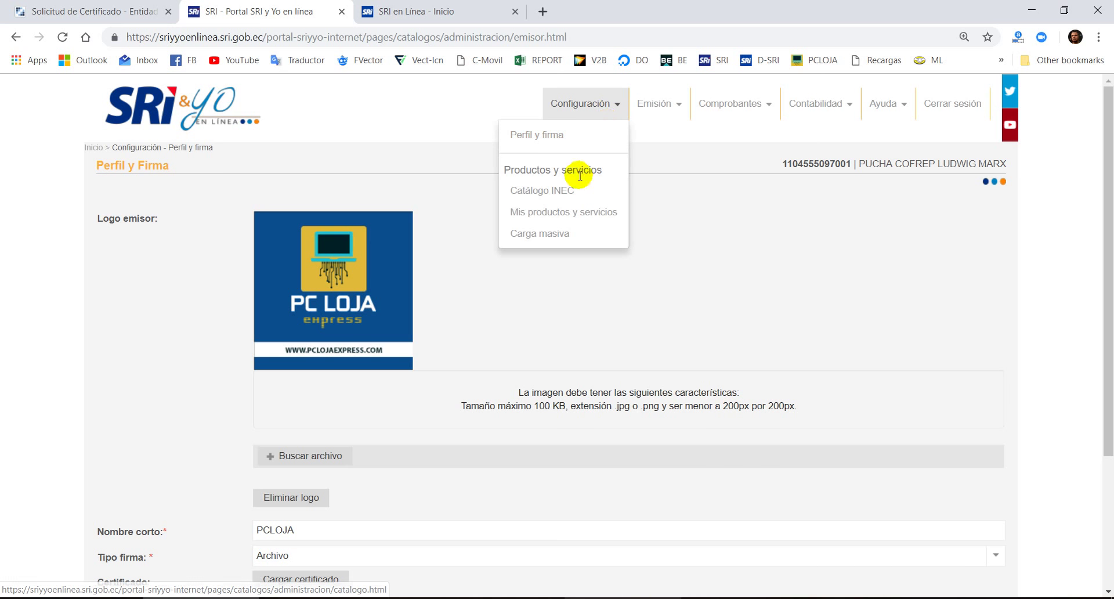
{"action": "left_click", "coordinate": [559, 219]}
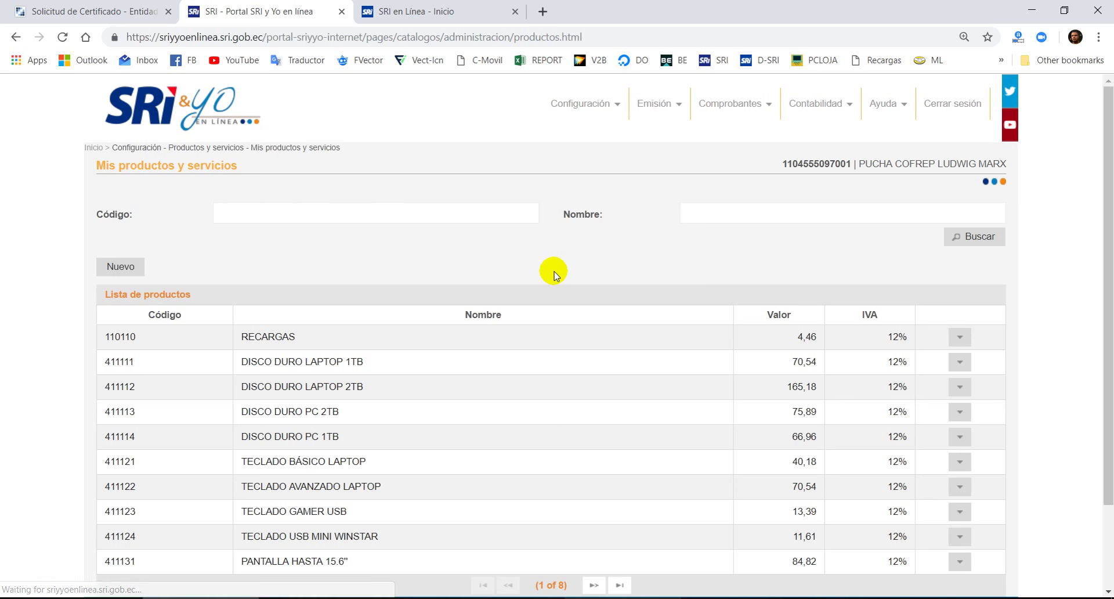
{"action": "scroll", "coordinate": [553, 270], "scroll_direction": "down", "scroll_amount": 2}
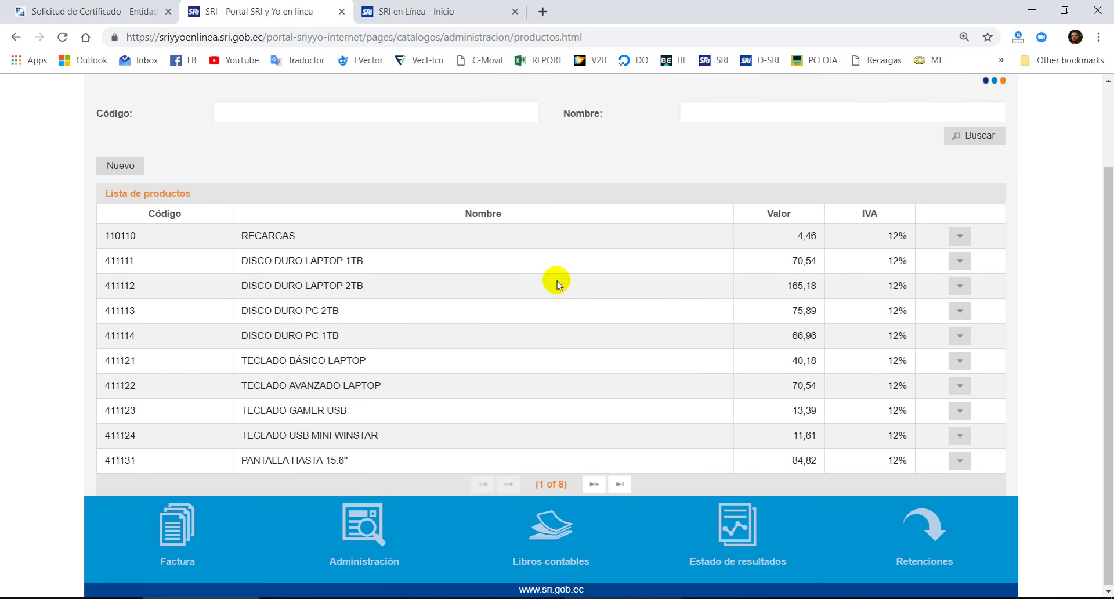
{"action": "scroll", "coordinate": [530, 348], "scroll_direction": "up", "scroll_amount": 2}
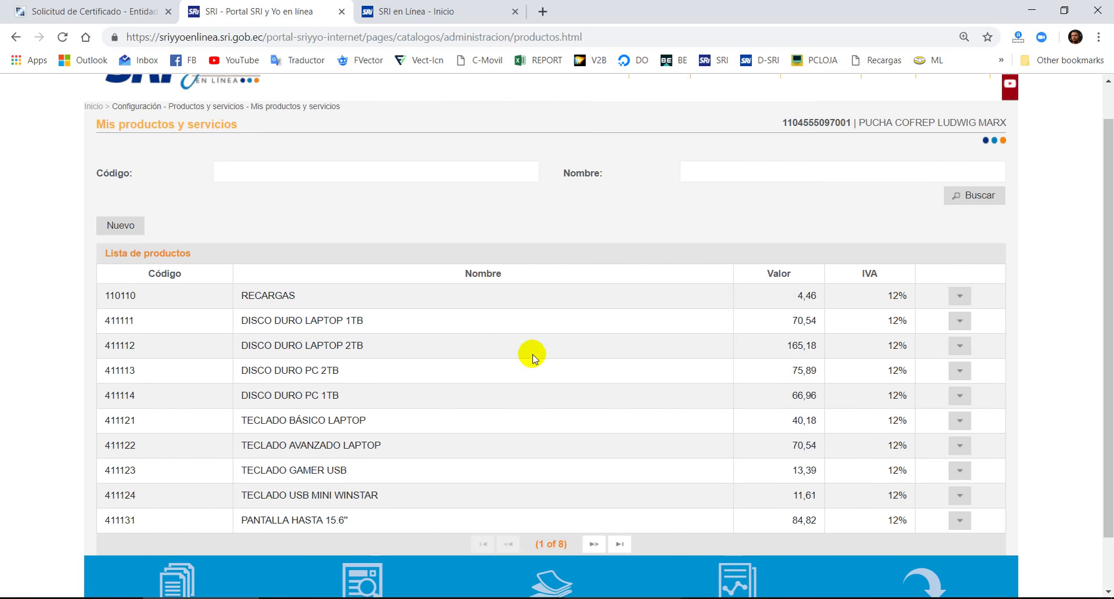
{"action": "scroll", "coordinate": [549, 341], "scroll_direction": "down", "scroll_amount": 2}
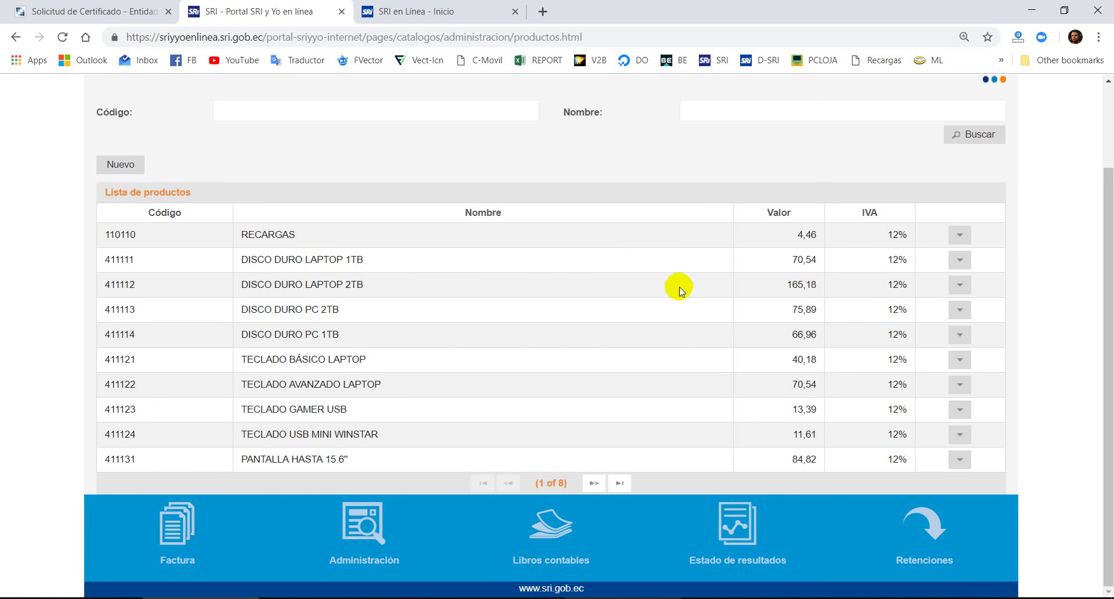
{"action": "scroll", "coordinate": [729, 282], "scroll_direction": "up", "scroll_amount": 2}
{"action": "scroll", "coordinate": [450, 238], "scroll_direction": "down", "scroll_amount": 2}
{"action": "scroll", "coordinate": [365, 268], "scroll_direction": "up", "scroll_amount": 2}
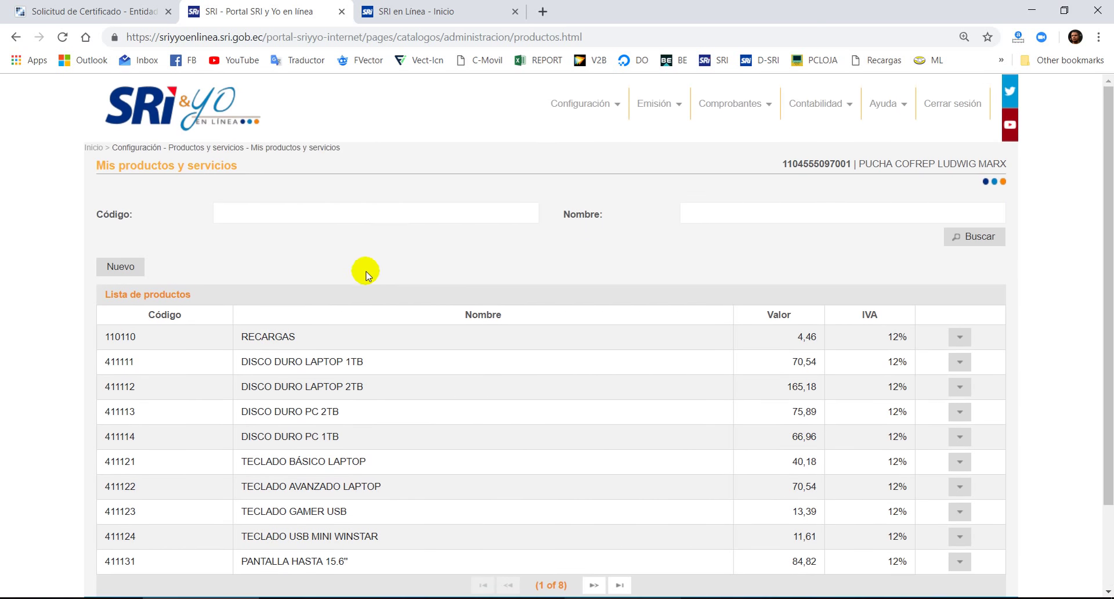
{"action": "scroll", "coordinate": [722, 291], "scroll_direction": "down", "scroll_amount": 2}
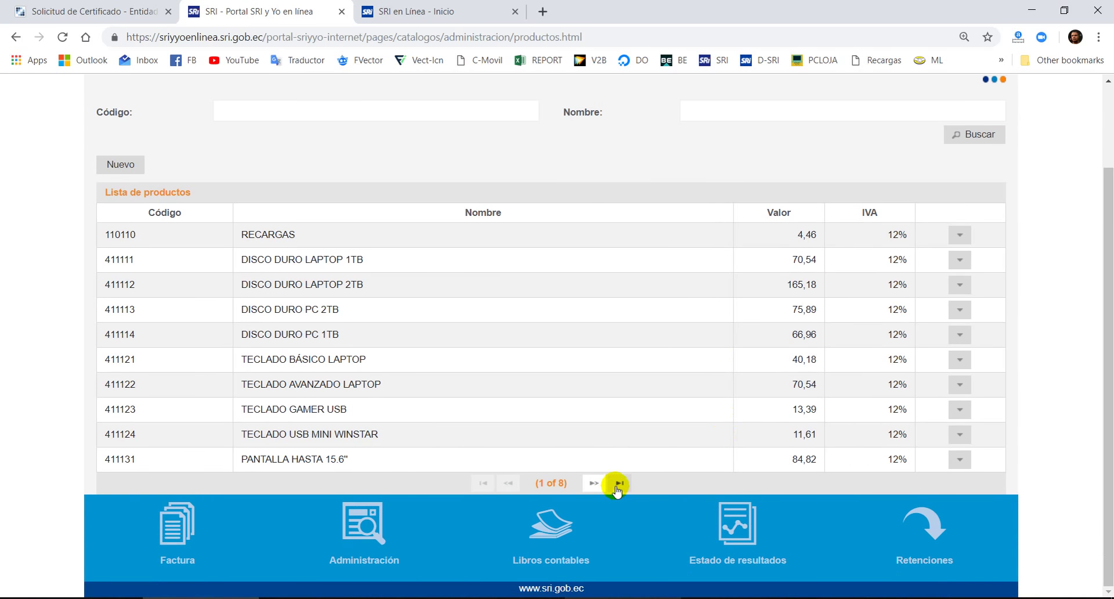
- Page forward to page 4 of 8, then start a blank Nuevo producto form
{"action": "left_click", "coordinate": [594, 483]}
{"action": "left_click", "coordinate": [594, 484]}
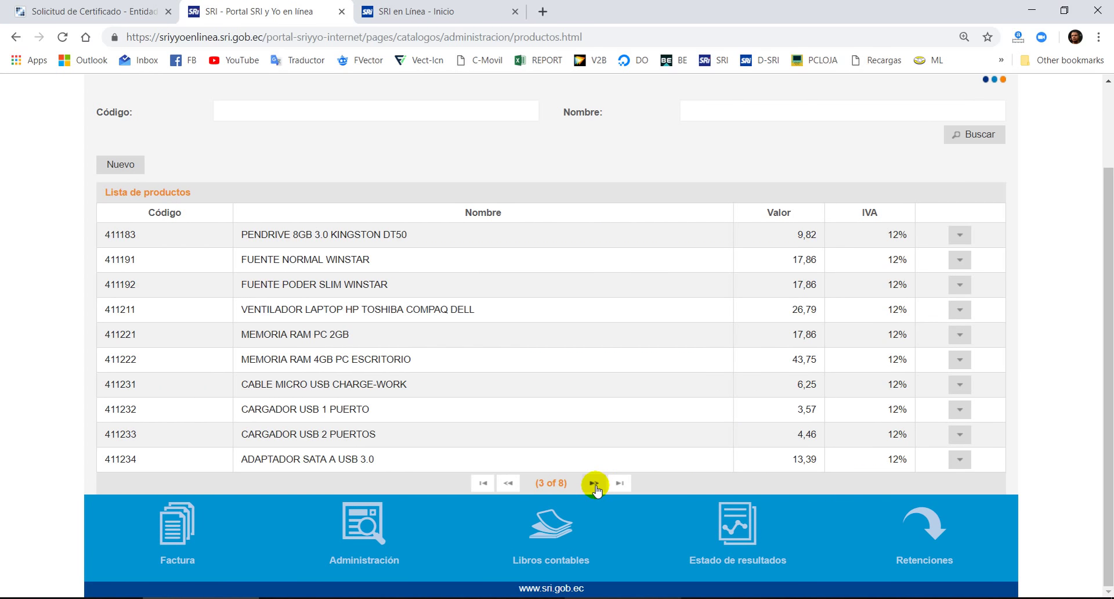
{"action": "left_click", "coordinate": [594, 483]}
{"action": "scroll", "coordinate": [558, 354], "scroll_direction": "up", "scroll_amount": 2}
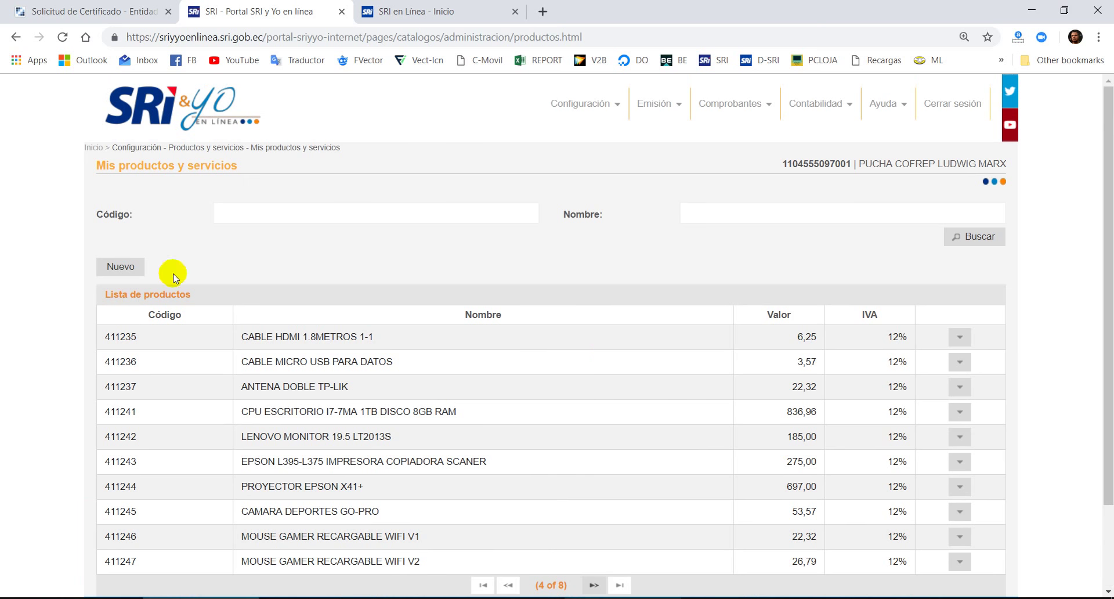
{"action": "left_click", "coordinate": [123, 266]}
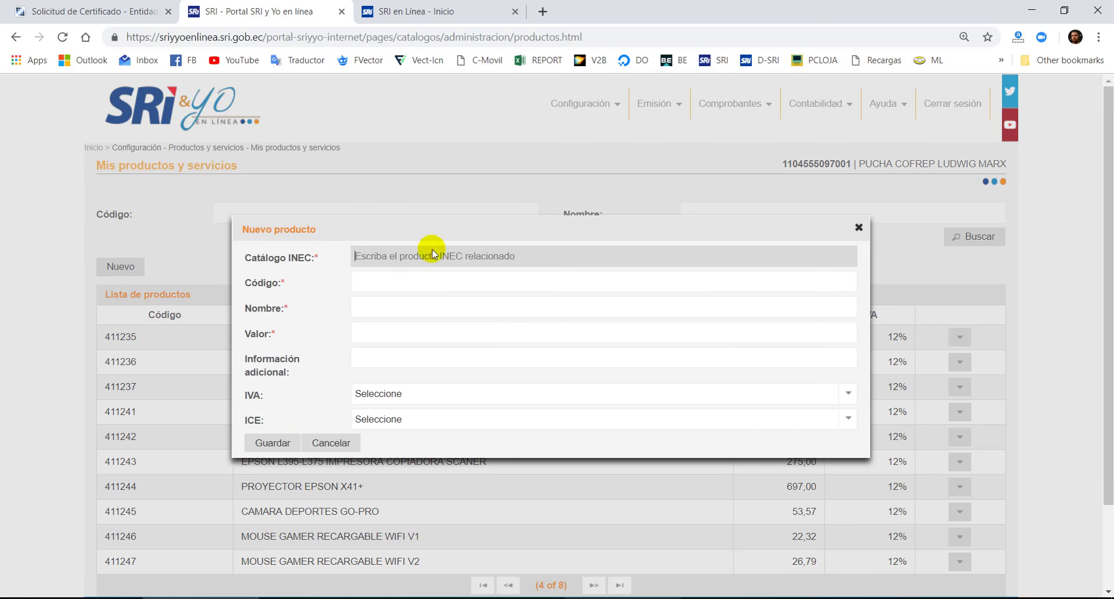
- Search Catálogo INEC for 'reparación de comp' and pick the personal-computer repair category
{"action": "left_click", "coordinate": [478, 259]}
{"action": "type", "text": "re"}
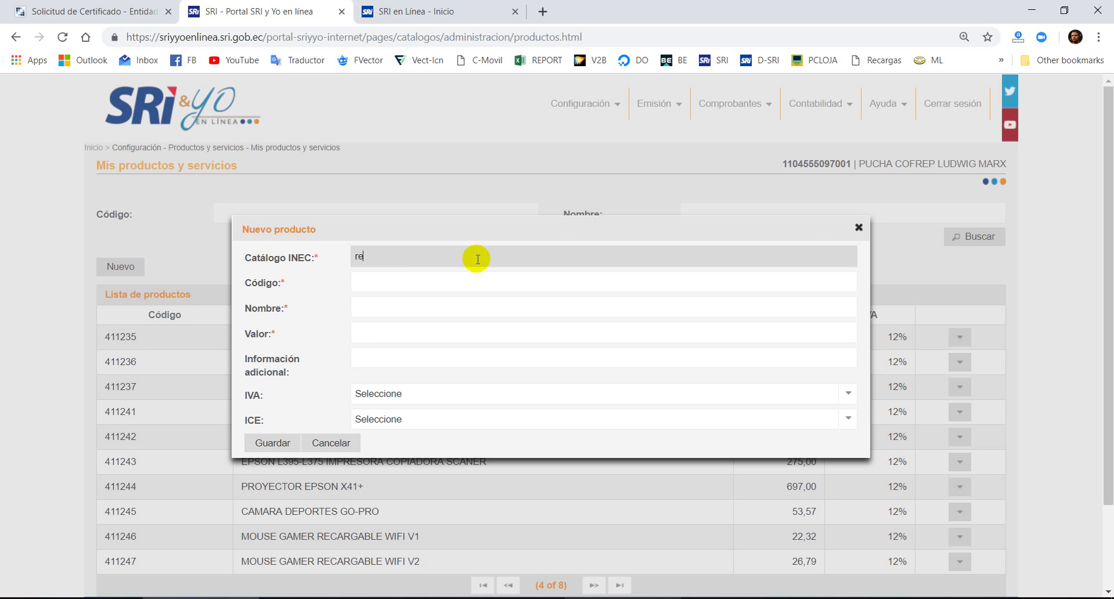
{"action": "type", "text": "paradión e d"}
{"action": "key", "text": "BackSpace"}
{"action": "key", "text": "BackSpace"}
{"action": "key", "text": "BackSpace"}
{"action": "type", "text": "de comput"}
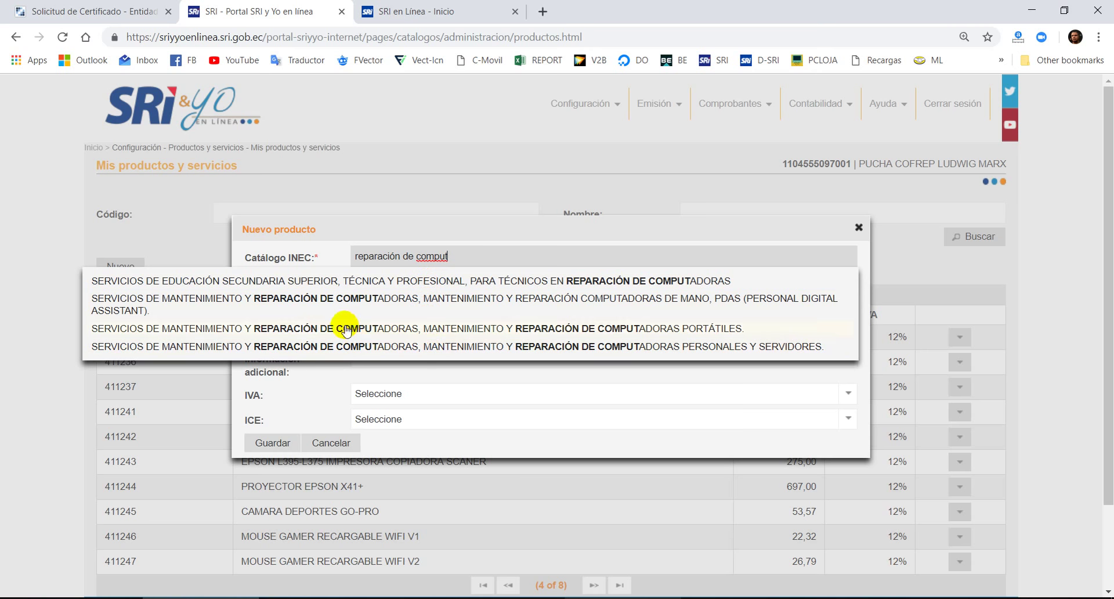
{"action": "left_click", "coordinate": [376, 346]}
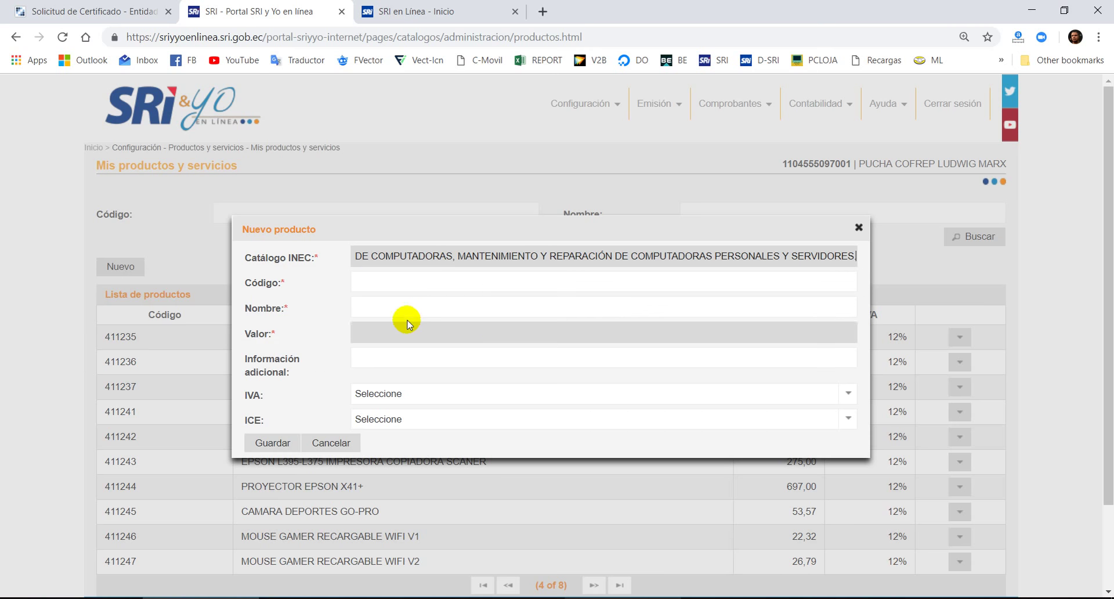
- Enter product code 1101 and name TECLADO, then launch Calculator from Start
{"action": "left_click", "coordinate": [441, 285]}
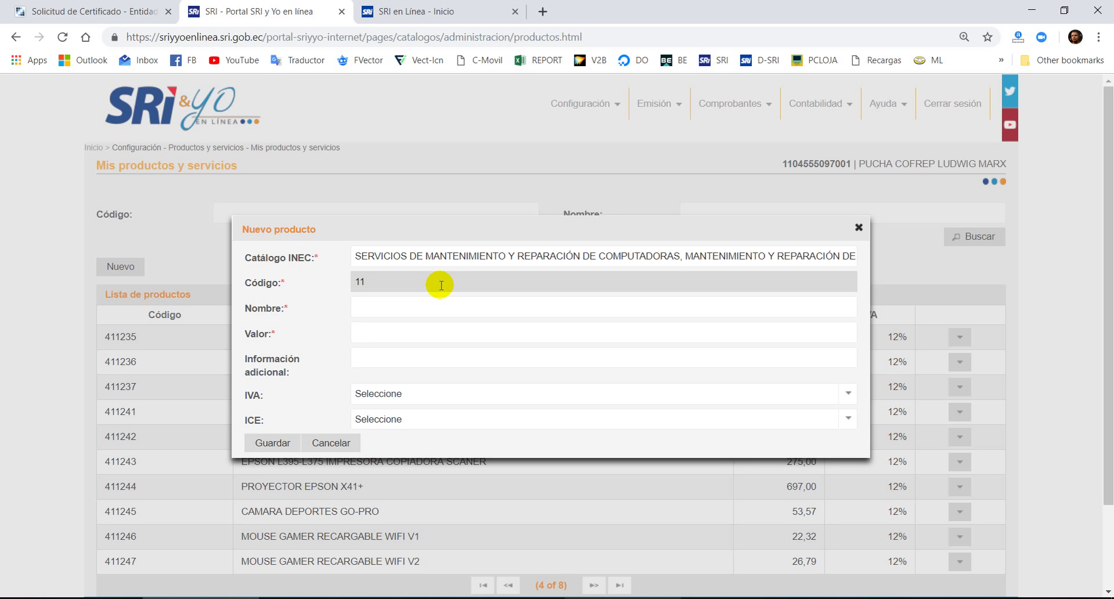
{"action": "left_click_drag", "start_coordinate": [439, 284], "coordinate": [266, 286]}
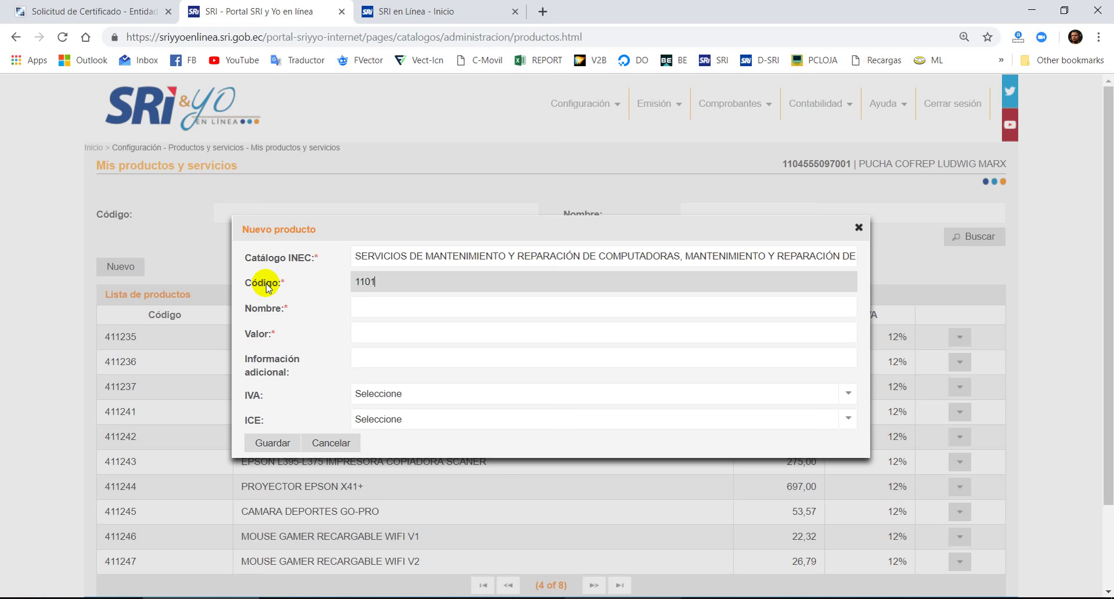
{"action": "left_click", "coordinate": [405, 315]}
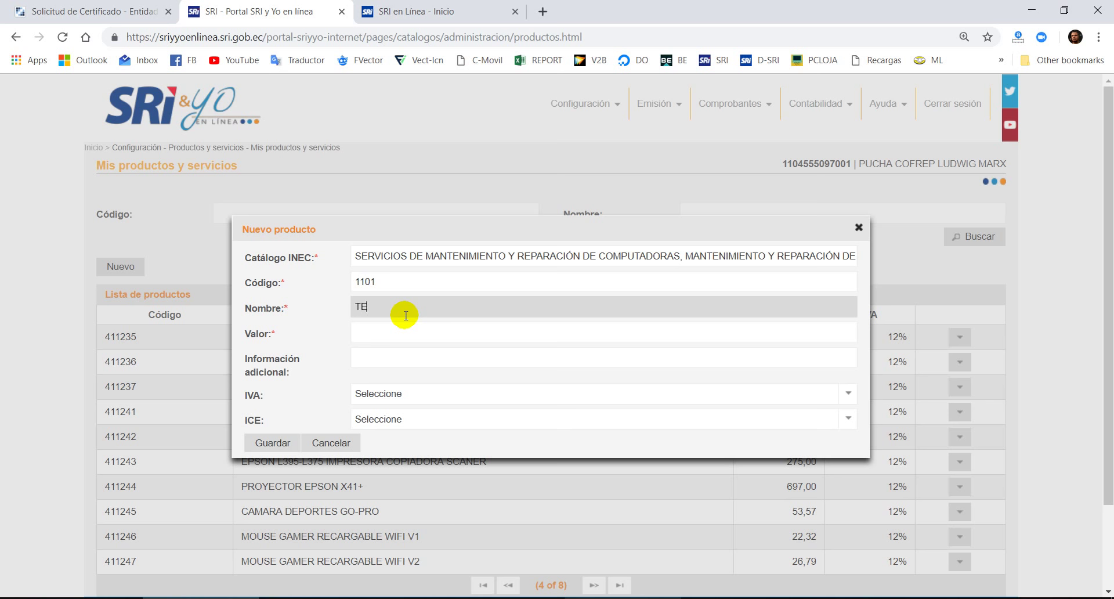
{"action": "key", "text": "Tab"}
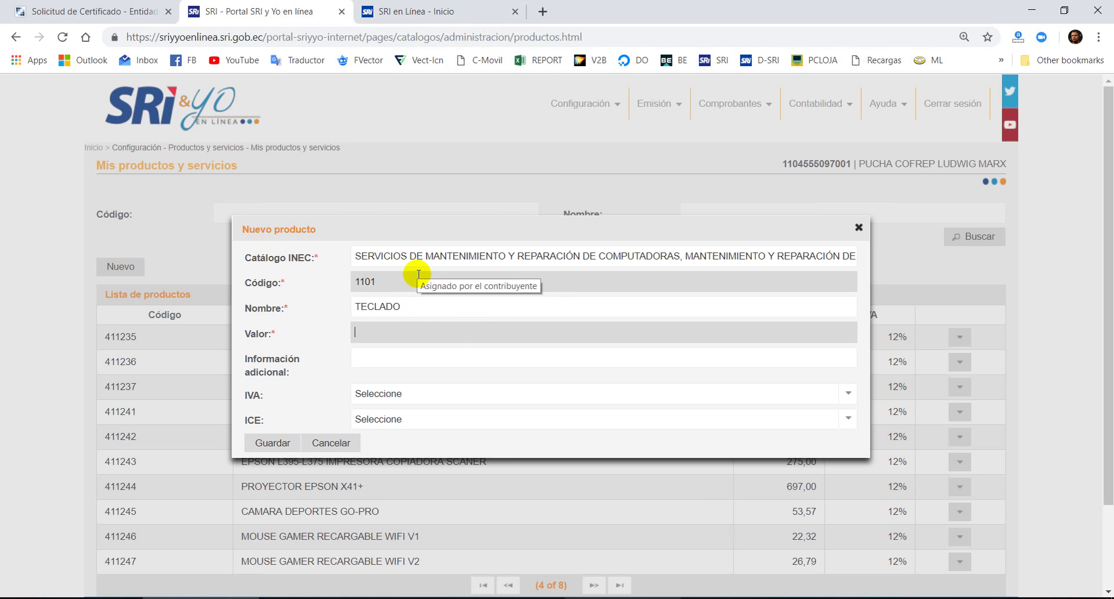
{"action": "left_click", "coordinate": [14, 597]}
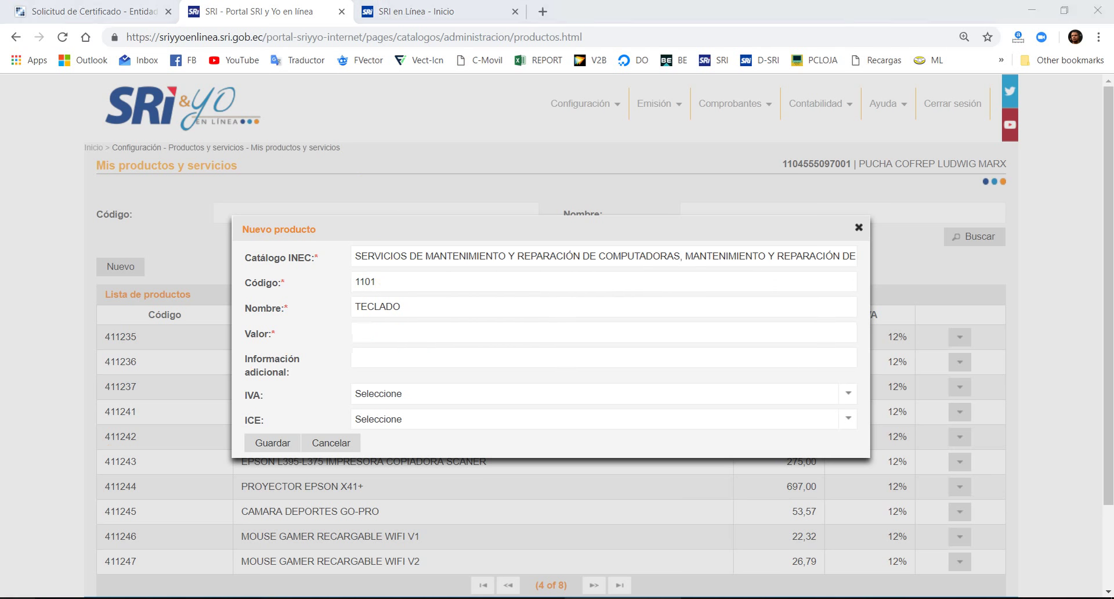
{"action": "left_click", "coordinate": [432, 380]}
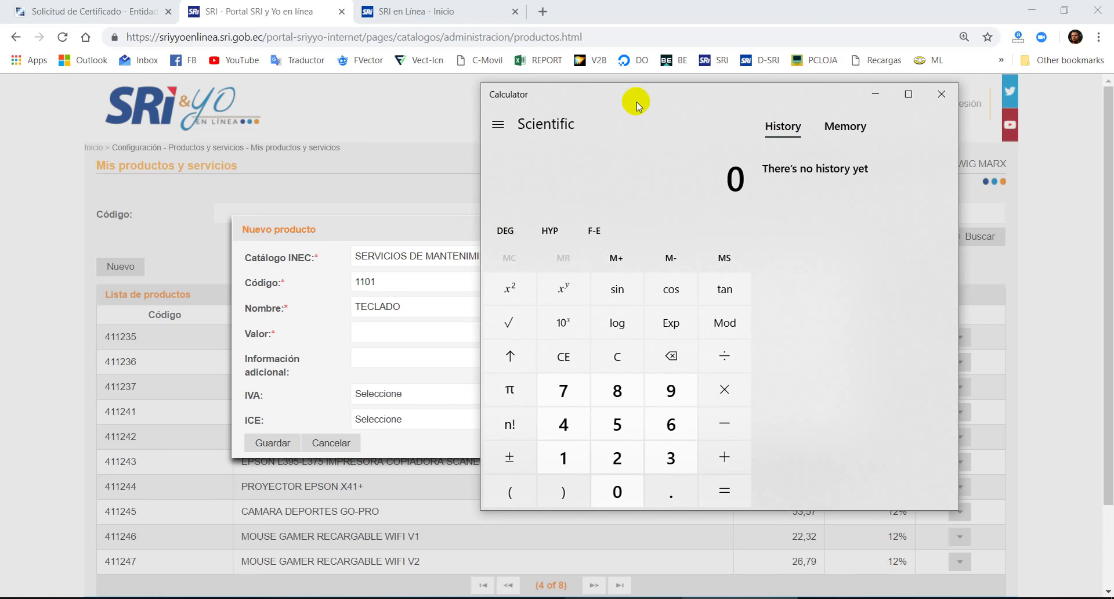
- Compute 15 ÷ 1.12 in Calculator, giving 13.392857
{"action": "left_click_drag", "start_coordinate": [637, 99], "coordinate": [536, 129]}
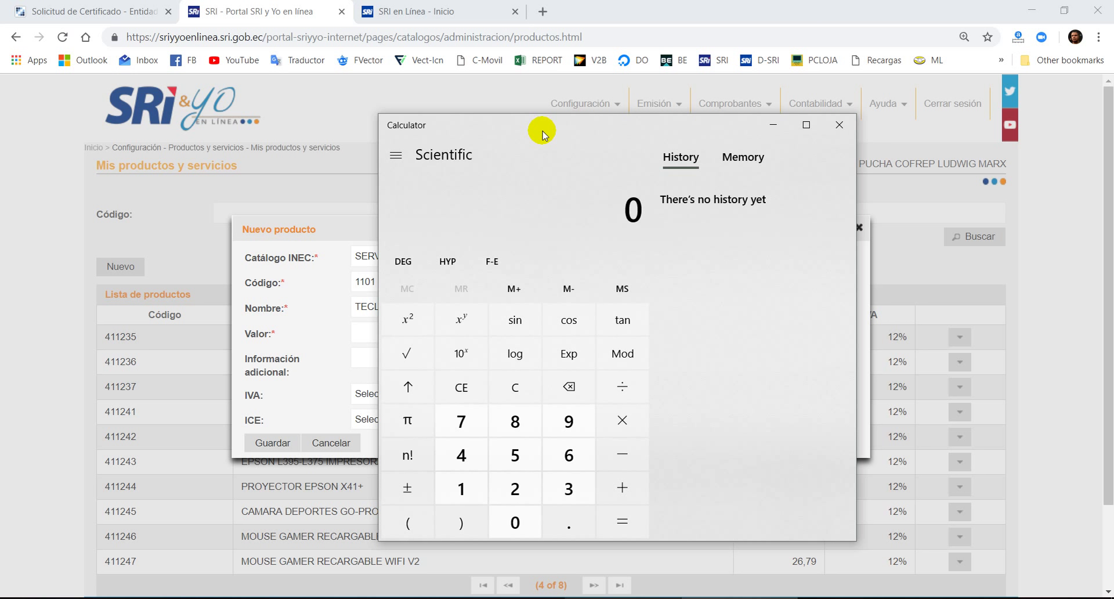
{"action": "left_click_drag", "start_coordinate": [548, 132], "coordinate": [475, 112]}
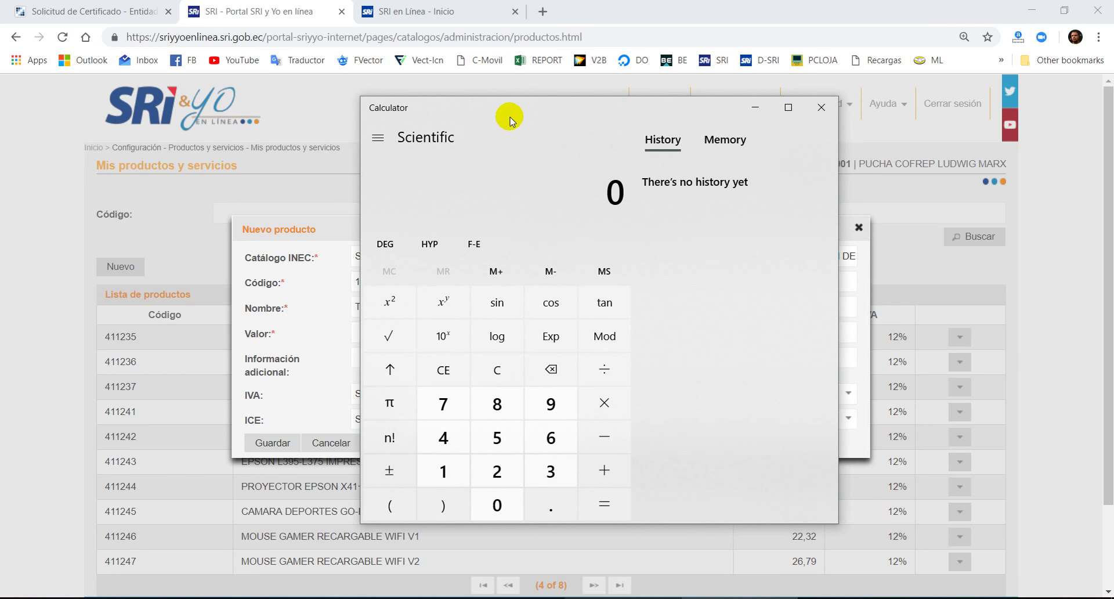
{"action": "type", "text": "15"}
{"action": "type", "text": "12"}
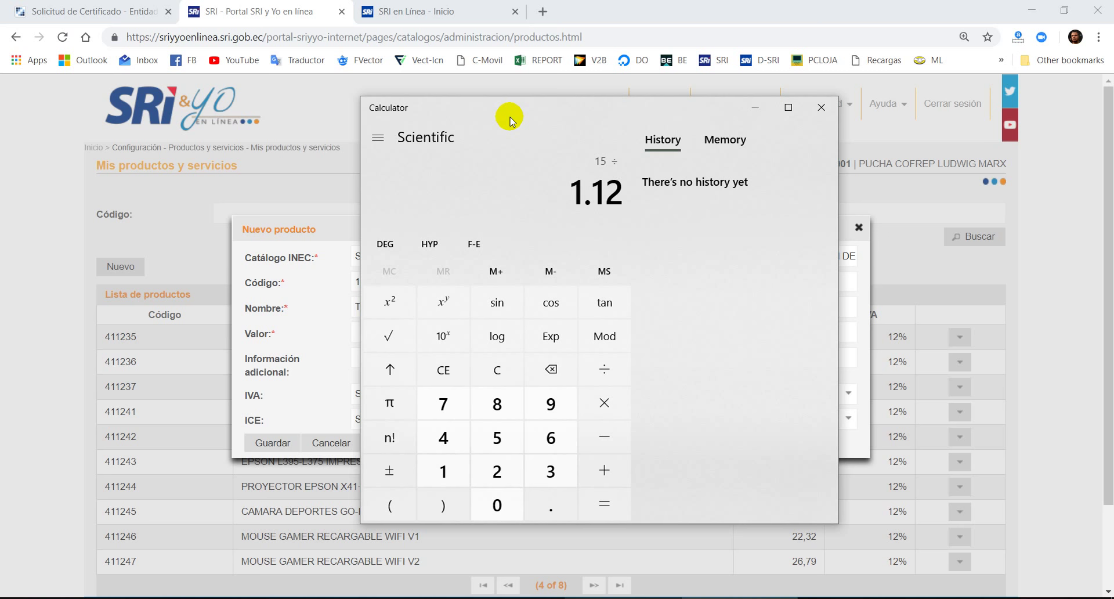
{"action": "key", "text": "Return"}
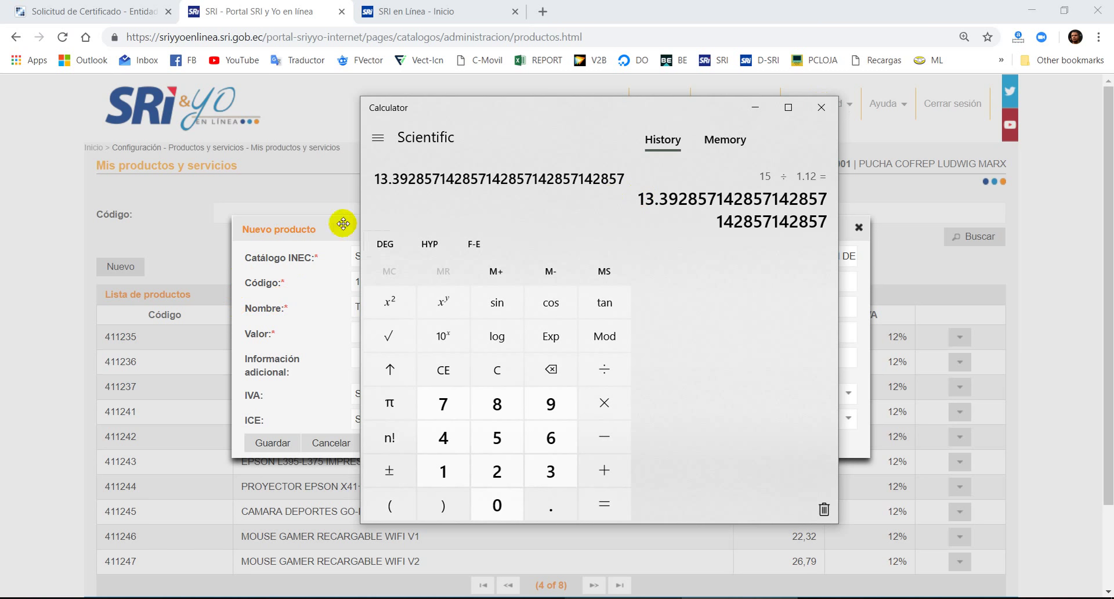
- Enter 13.39 in the new product's Valor field
{"action": "left_click", "coordinate": [320, 230]}
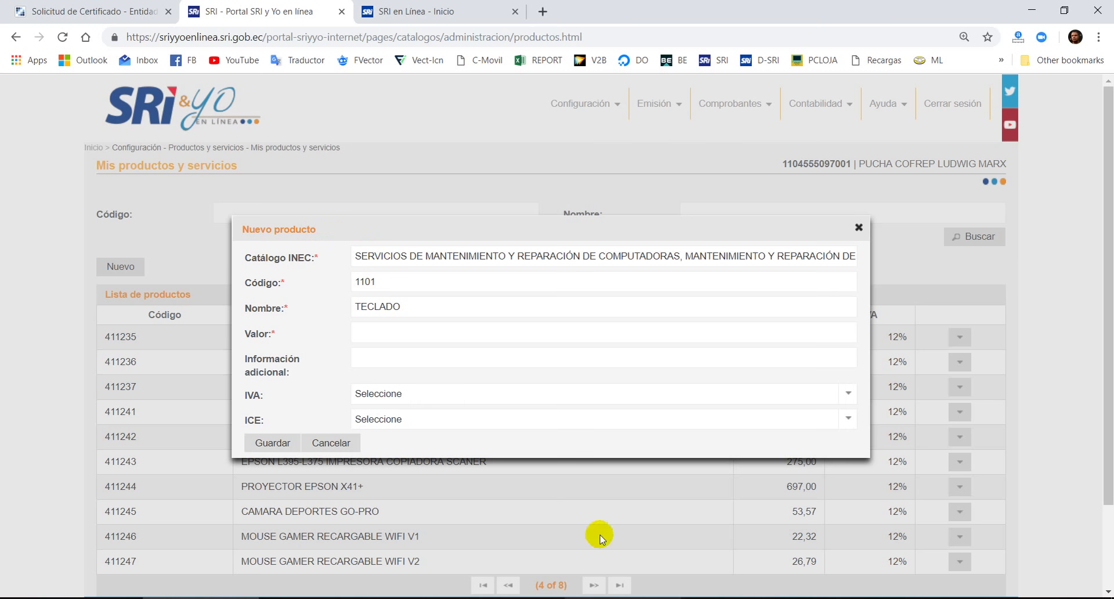
{"action": "key", "text": "alt+Tab"}
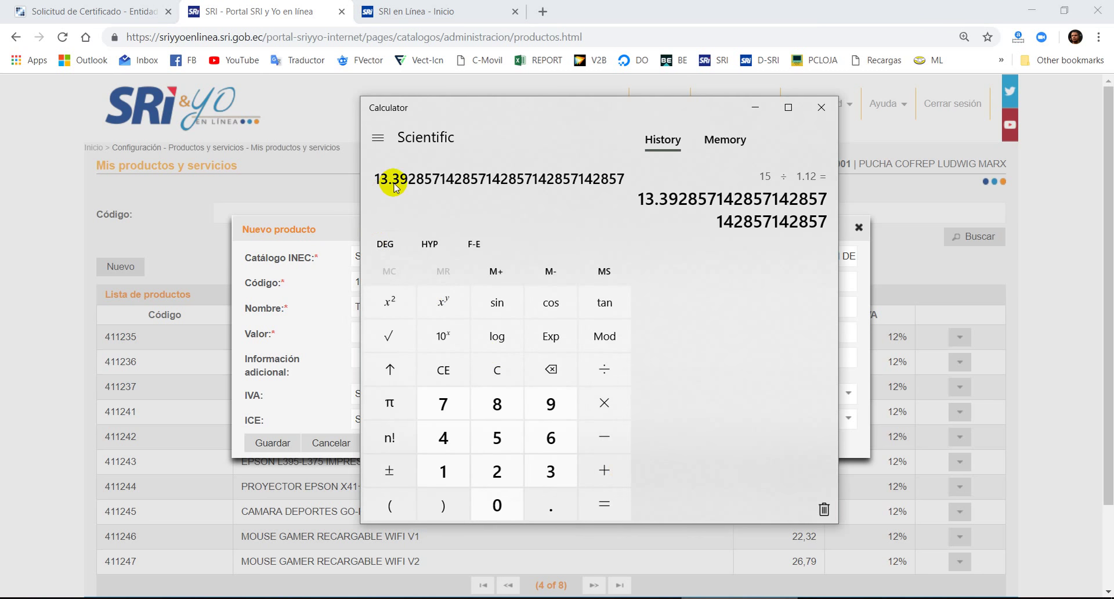
{"action": "left_click", "coordinate": [324, 235]}
{"action": "left_click", "coordinate": [406, 328]}
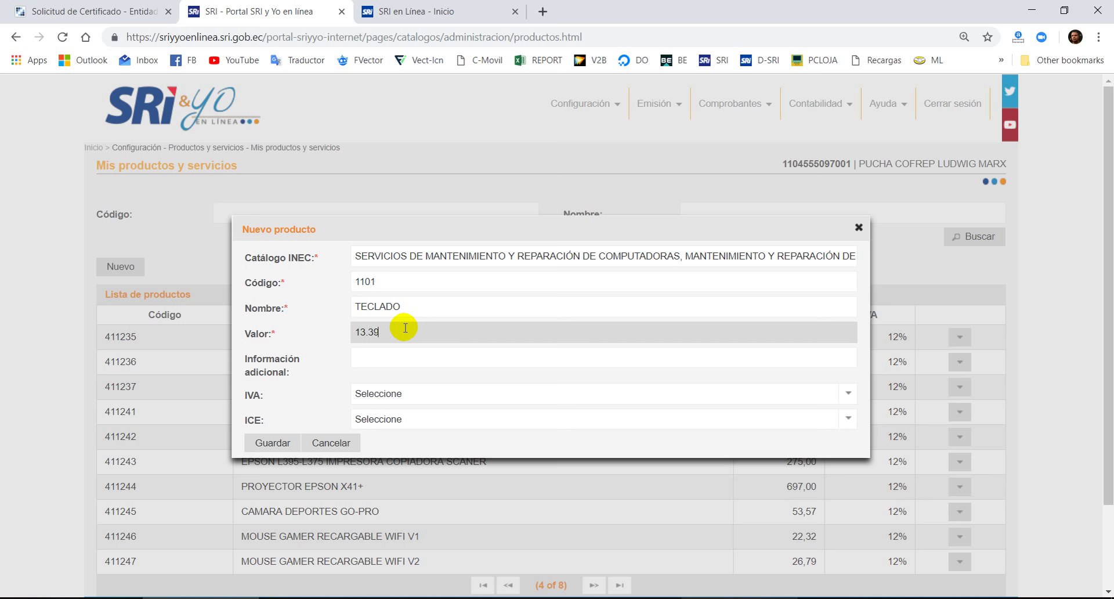
- Name the product TECLADO DE EJEMPLO, describe it COLOR MATE CON MOUSE INCORPORADO, set IVA 12%
{"action": "left_click", "coordinate": [437, 306]}
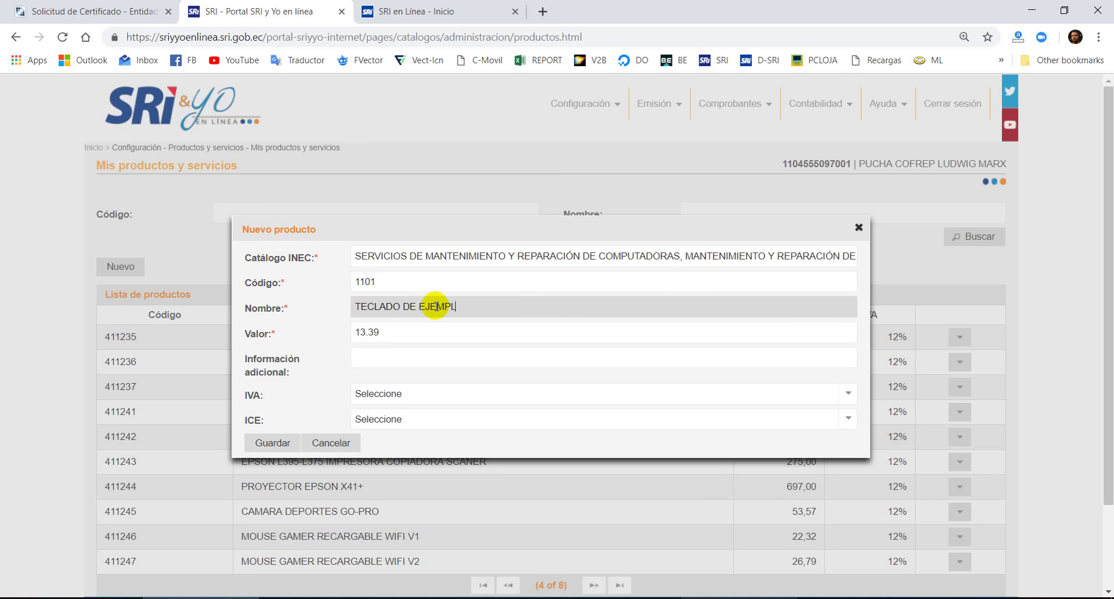
{"action": "left_click", "coordinate": [390, 365]}
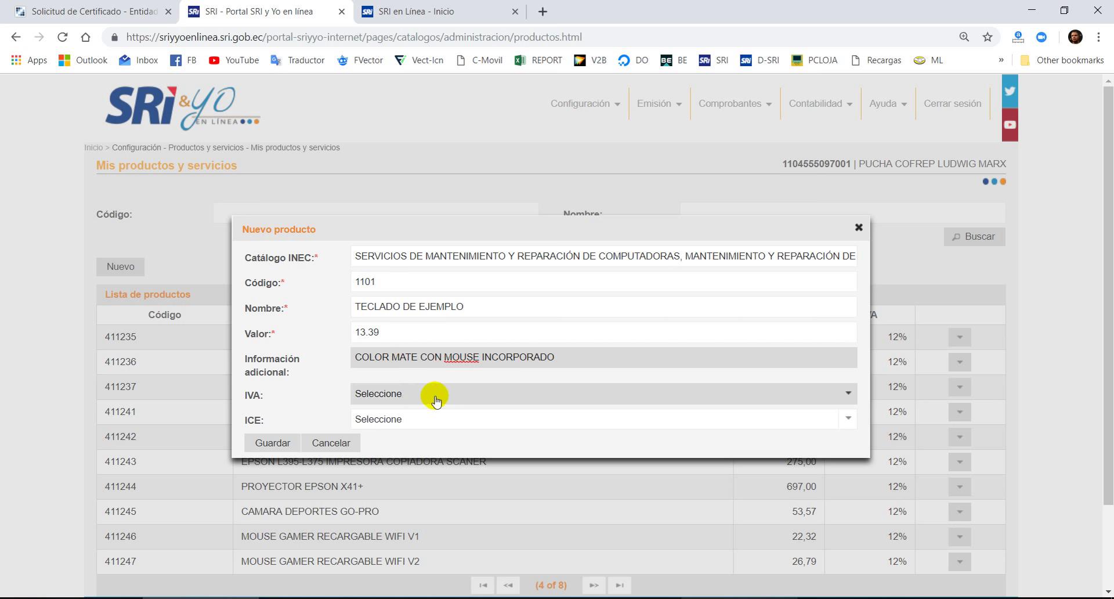
{"action": "left_click", "coordinate": [412, 395]}
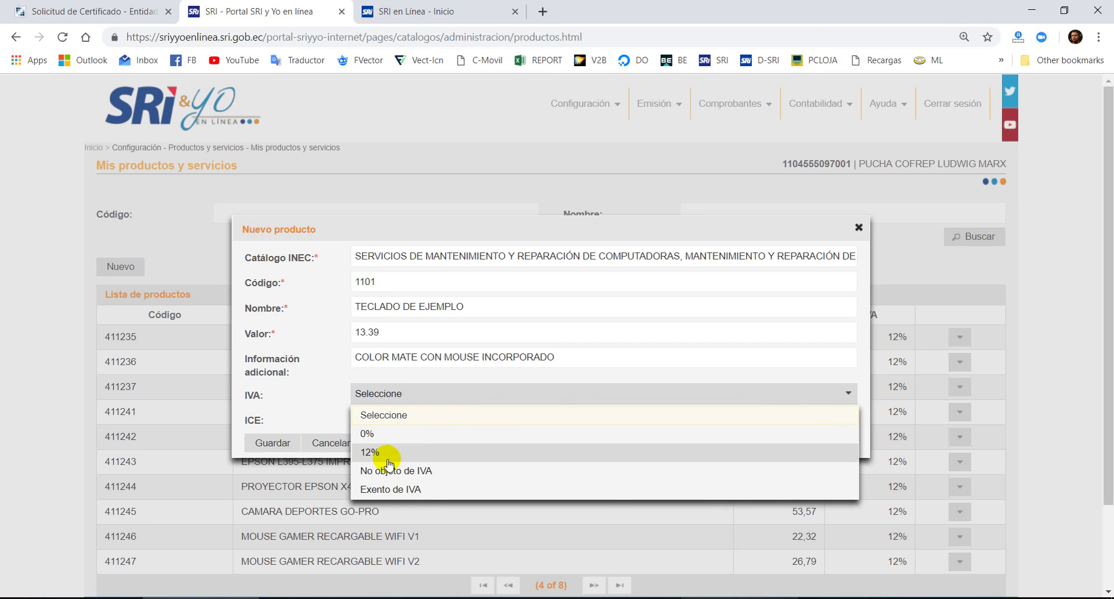
{"action": "left_click", "coordinate": [400, 452]}
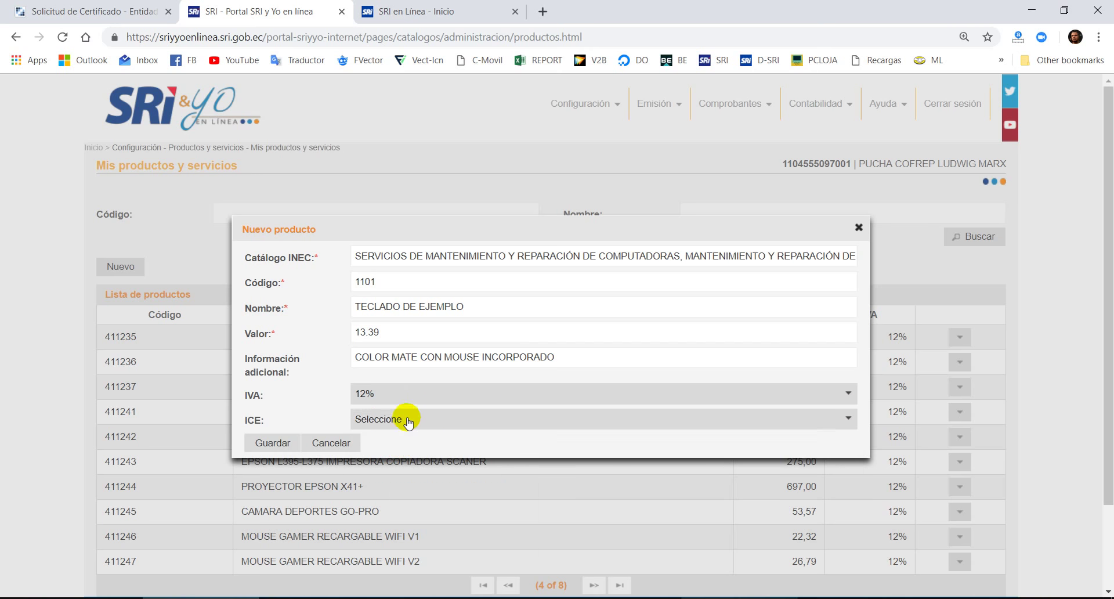
- Set ICE to ICE NO ESPECIFICADO and save the new product
{"action": "scroll", "coordinate": [410, 378], "scroll_direction": "down", "scroll_amount": 3}
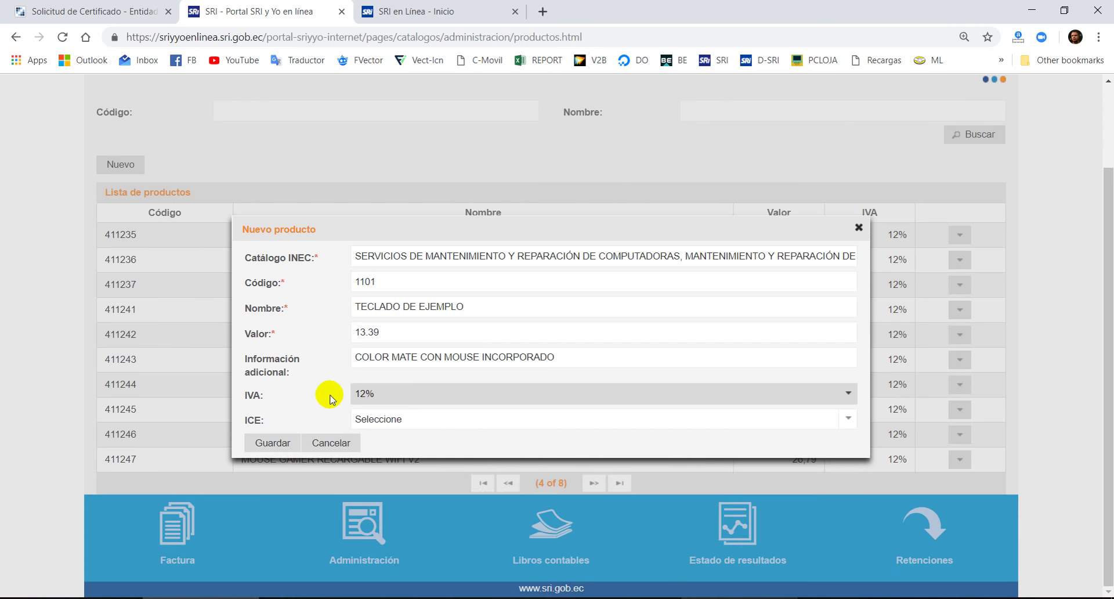
{"action": "left_click", "coordinate": [430, 421]}
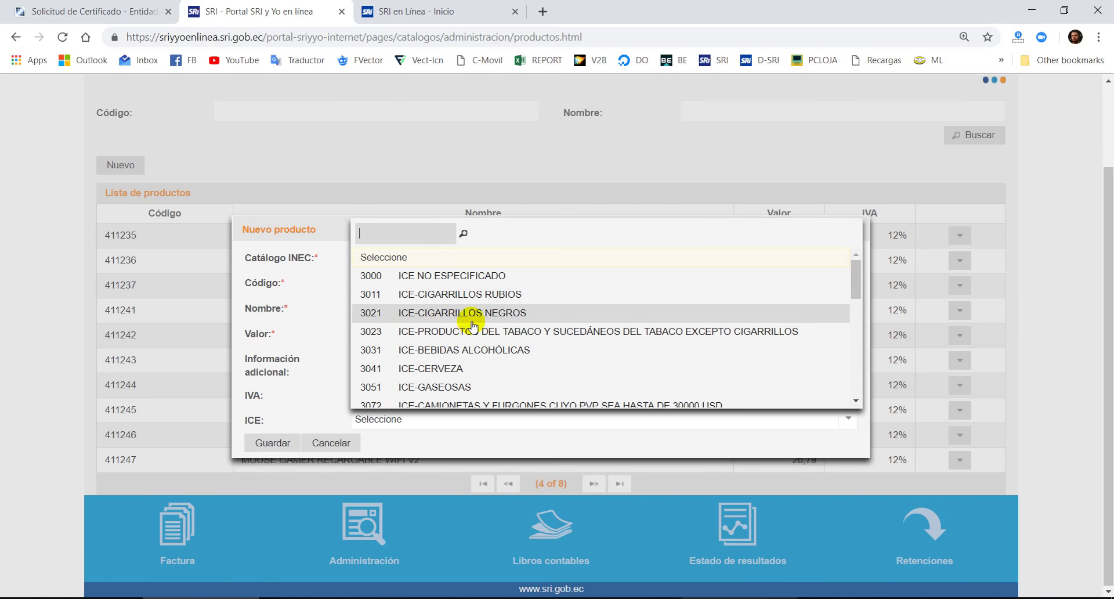
{"action": "scroll", "coordinate": [472, 325], "scroll_direction": "up", "scroll_amount": 2}
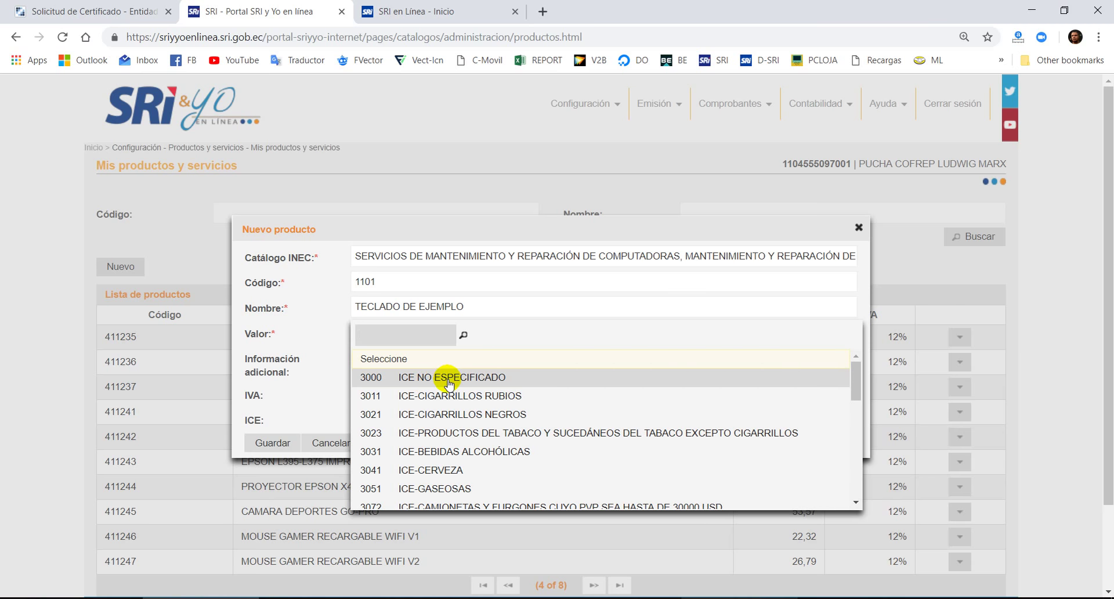
{"action": "left_click", "coordinate": [448, 378]}
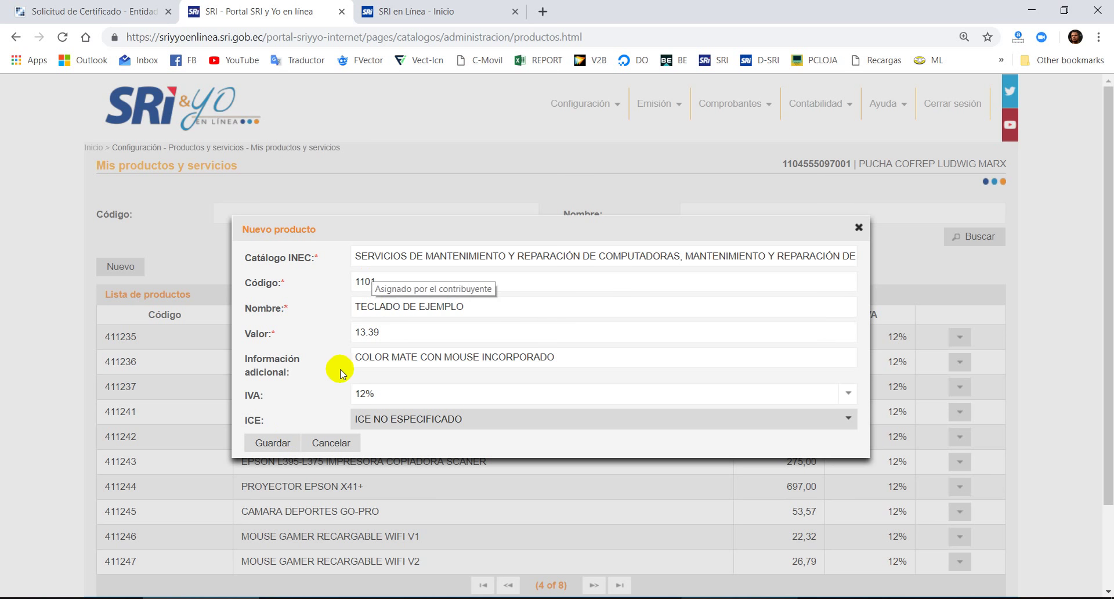
{"action": "left_click", "coordinate": [272, 443]}
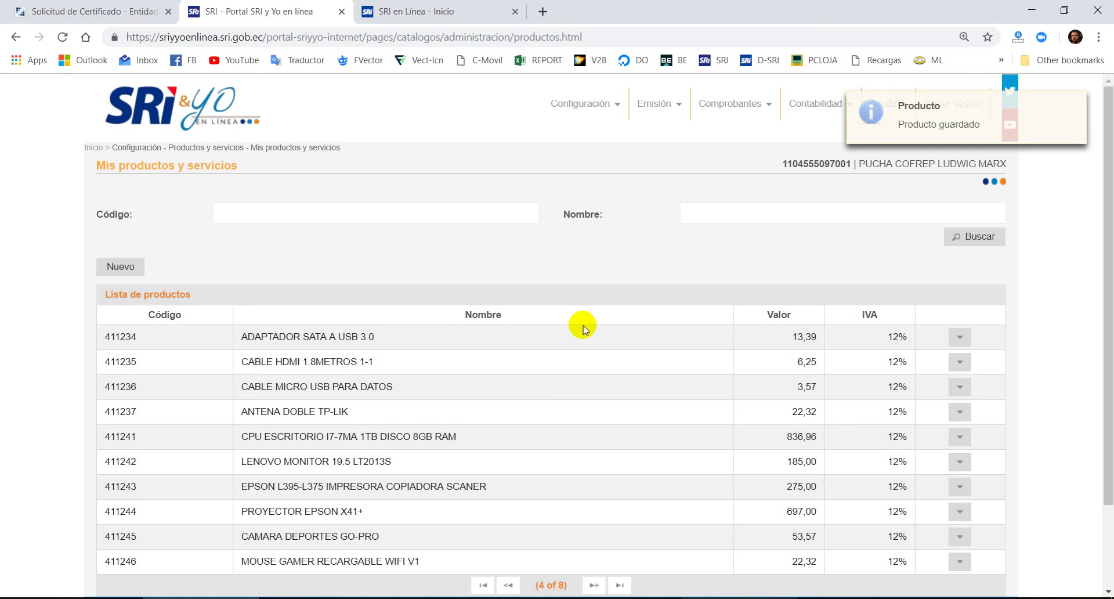
- Start a new Factura dated 25-03-2019 from Emisión and choose establishment 001
{"action": "scroll", "coordinate": [667, 290], "scroll_direction": "down", "scroll_amount": 2}
{"action": "scroll", "coordinate": [666, 303], "scroll_direction": "up", "scroll_amount": 2}
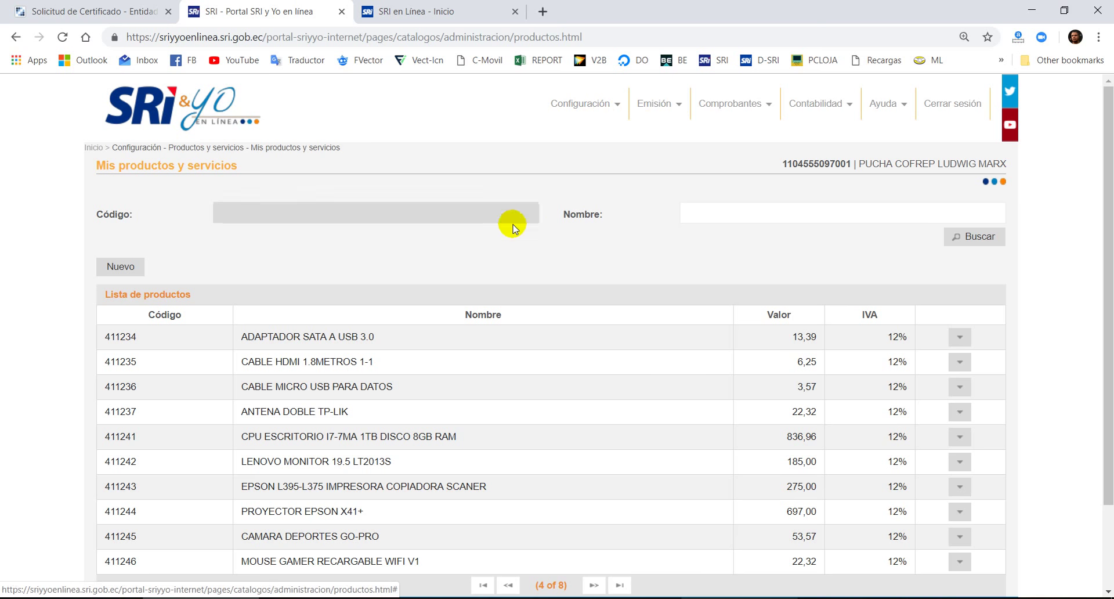
{"action": "scroll", "coordinate": [570, 193], "scroll_direction": "down", "scroll_amount": 2}
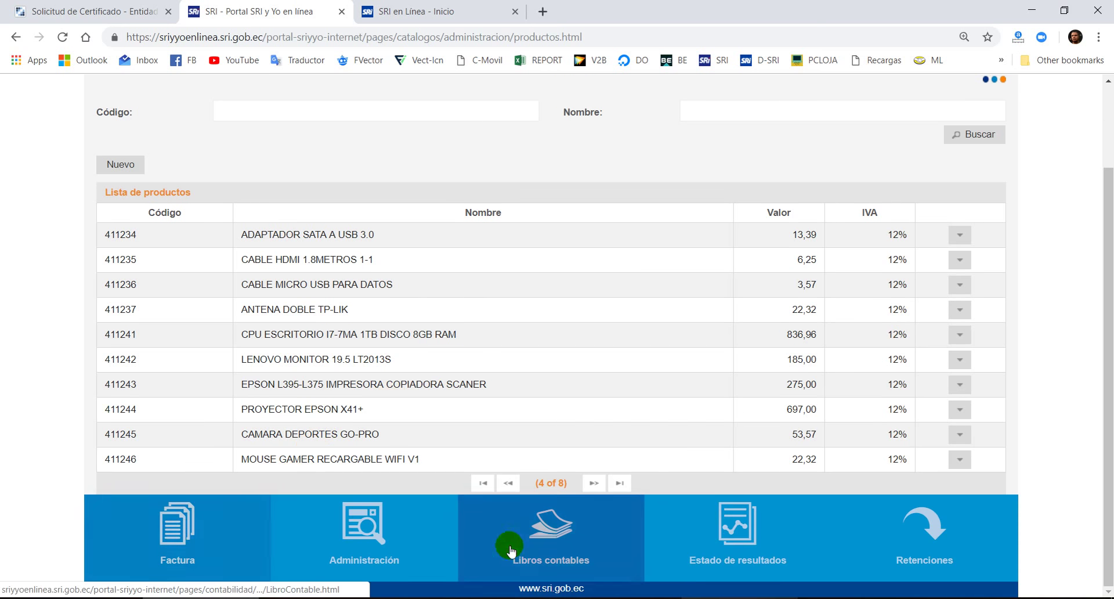
{"action": "scroll", "coordinate": [716, 281], "scroll_direction": "up", "scroll_amount": 2}
{"action": "left_click", "coordinate": [661, 104]}
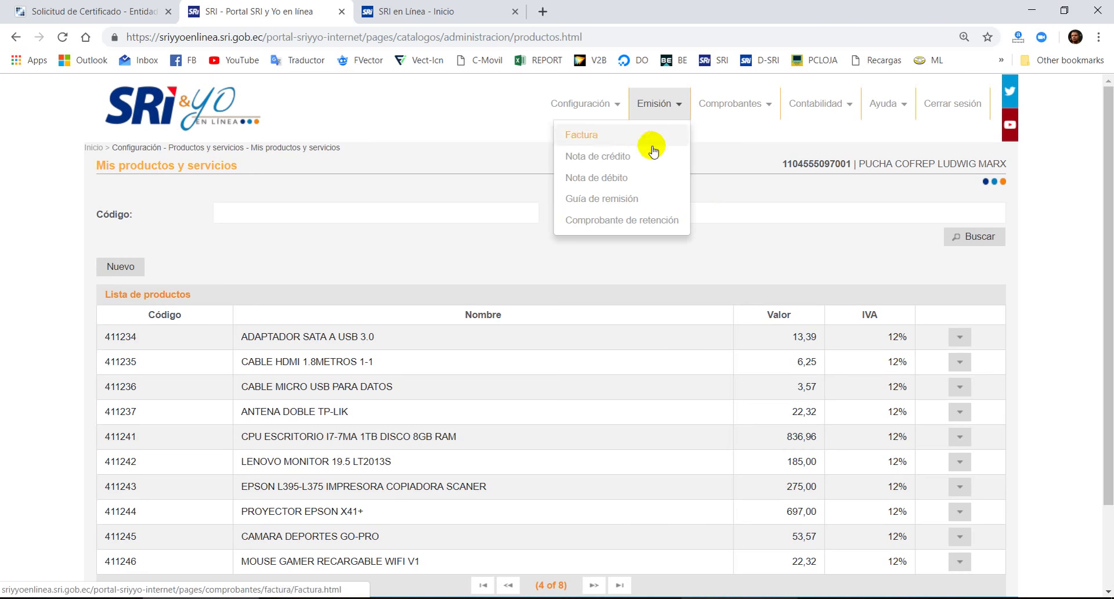
{"action": "left_click", "coordinate": [596, 137]}
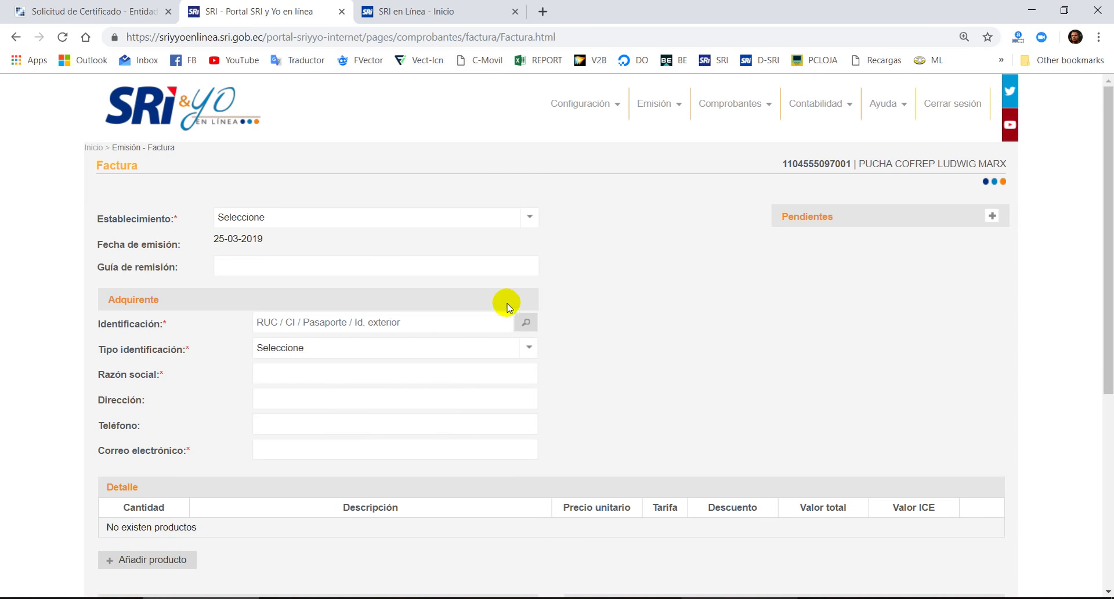
{"action": "scroll", "coordinate": [504, 325], "scroll_direction": "down", "scroll_amount": 7}
{"action": "scroll", "coordinate": [497, 362], "scroll_direction": "up", "scroll_amount": 7}
{"action": "left_click", "coordinate": [378, 223]}
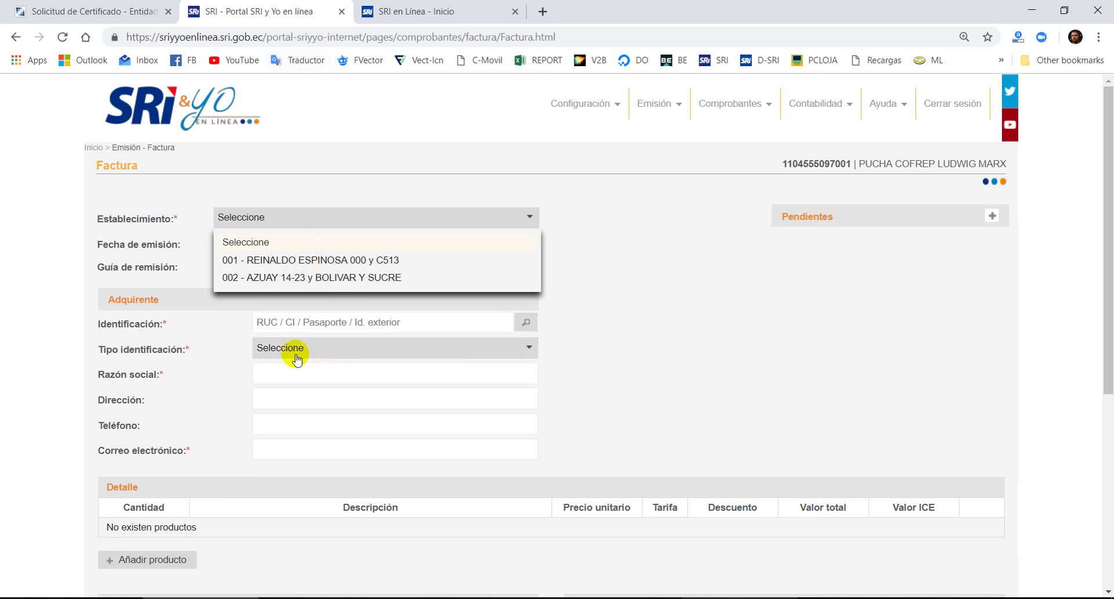
- Choose establishment 001 and look up the buyer by RUC to bring up CAJA DE AHORRO ESTUDIANTIL DE LOJA
{"action": "left_click", "coordinate": [315, 259]}
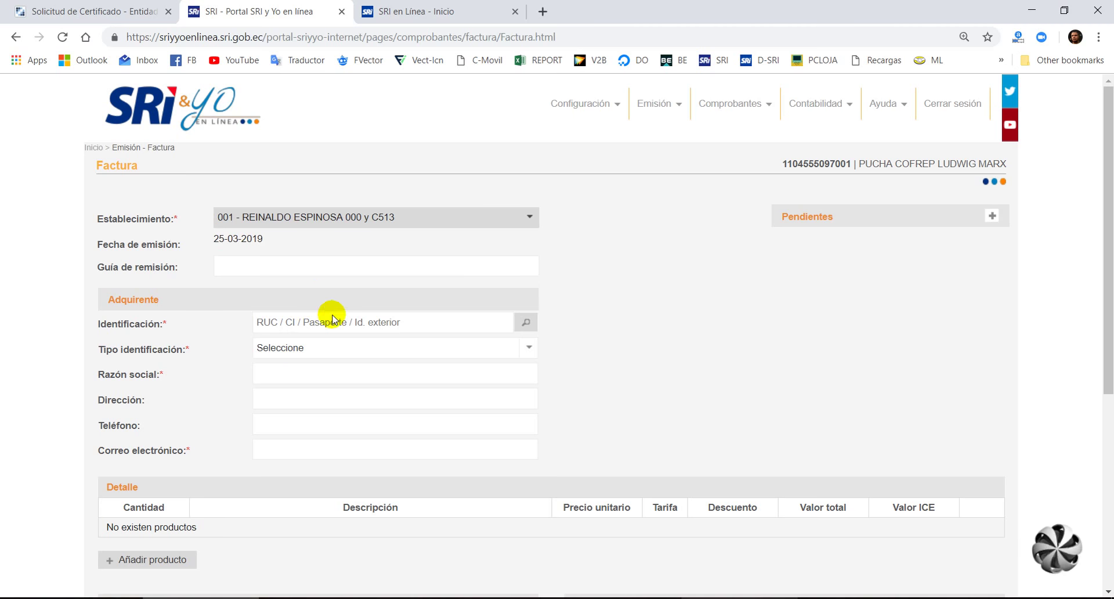
{"action": "left_click", "coordinate": [329, 319]}
{"action": "scroll", "coordinate": [323, 284], "scroll_direction": "down", "scroll_amount": 1}
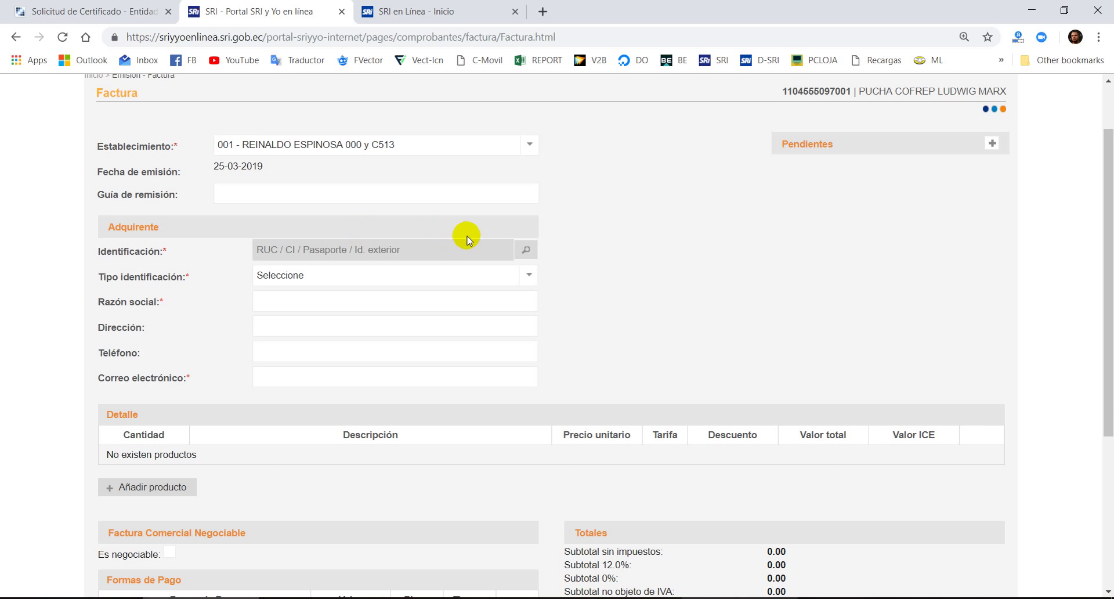
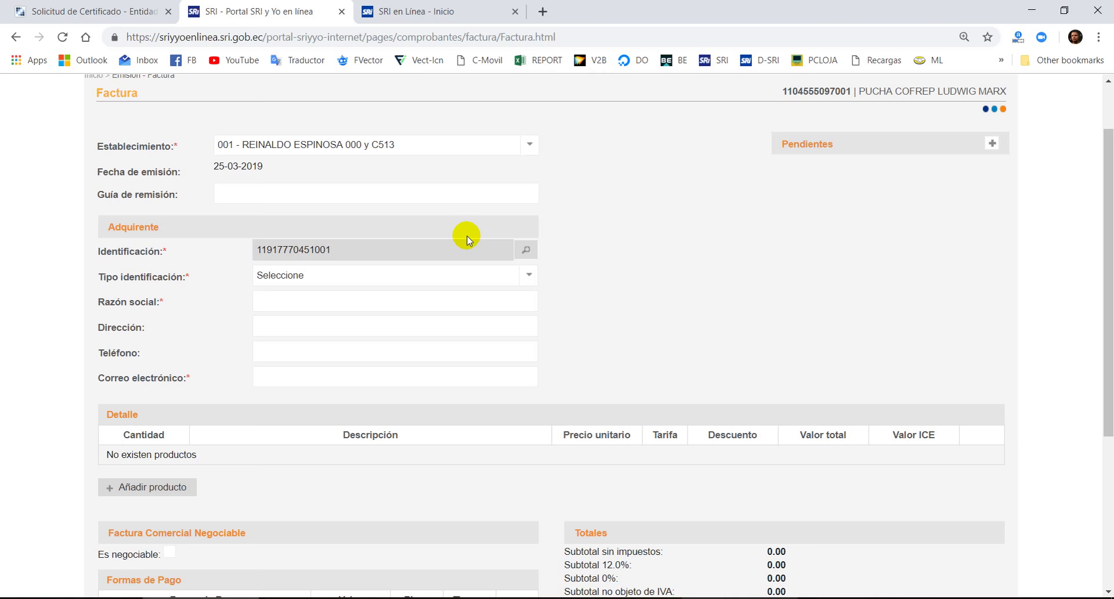
{"action": "key", "text": "Tab"}
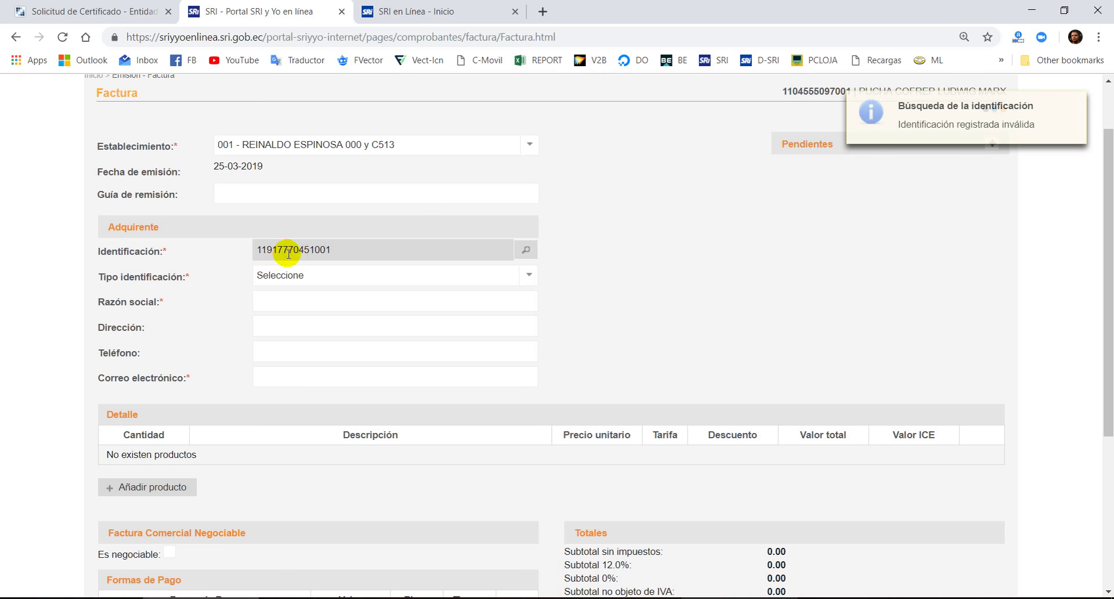
{"action": "key", "text": "Return"}
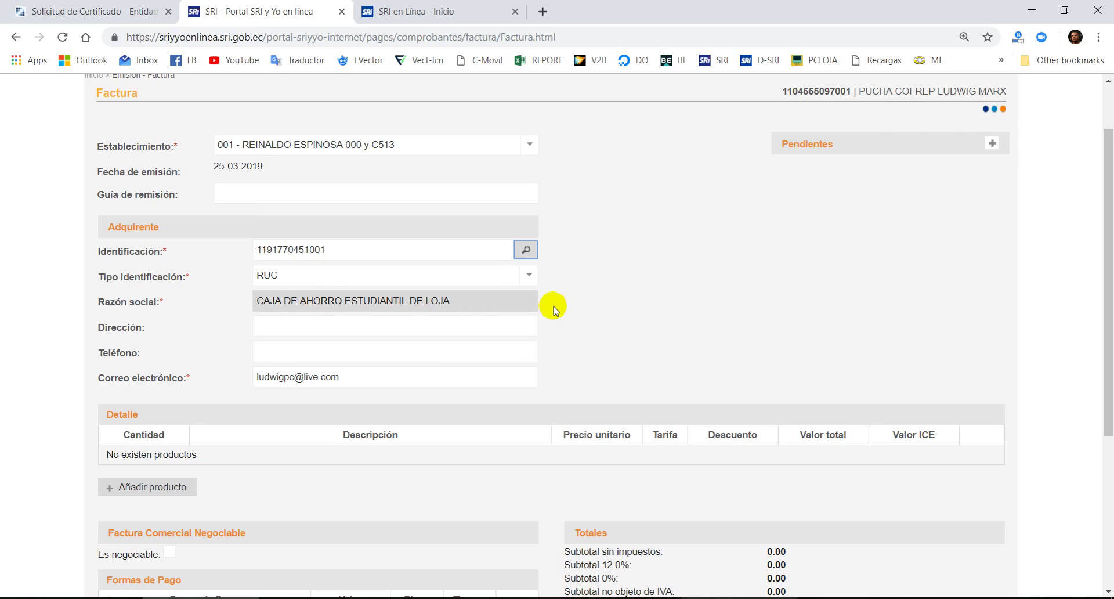
{"action": "scroll", "coordinate": [356, 316], "scroll_direction": "down", "scroll_amount": 4}
{"action": "scroll", "coordinate": [355, 316], "scroll_direction": "up", "scroll_amount": 3}
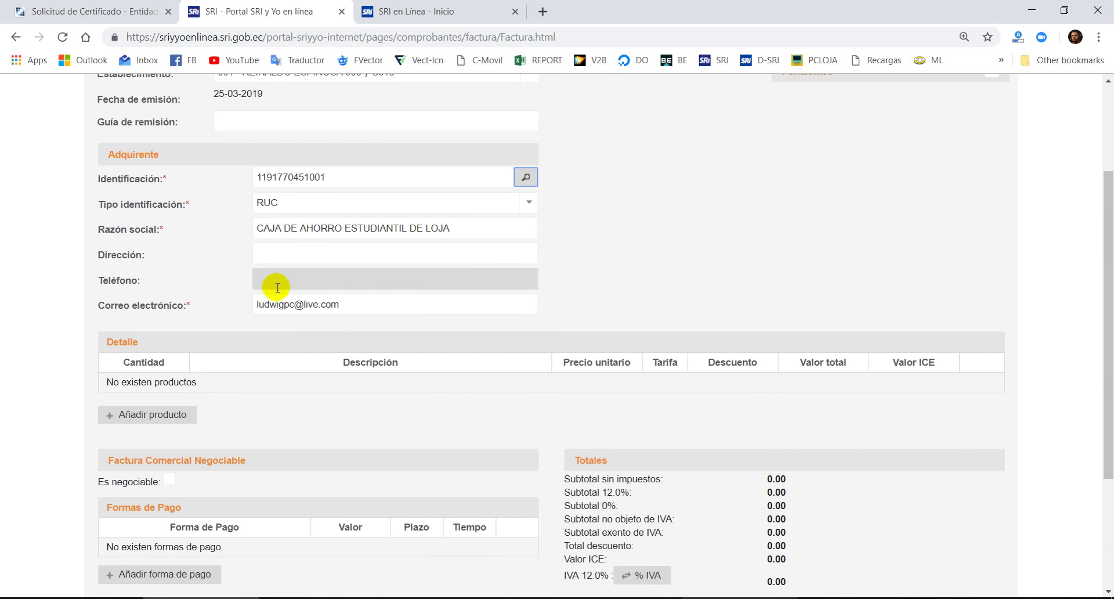
- Enter LOJA in capitals as the buyer's address and move on to the phone field
{"action": "left_click", "coordinate": [289, 262]}
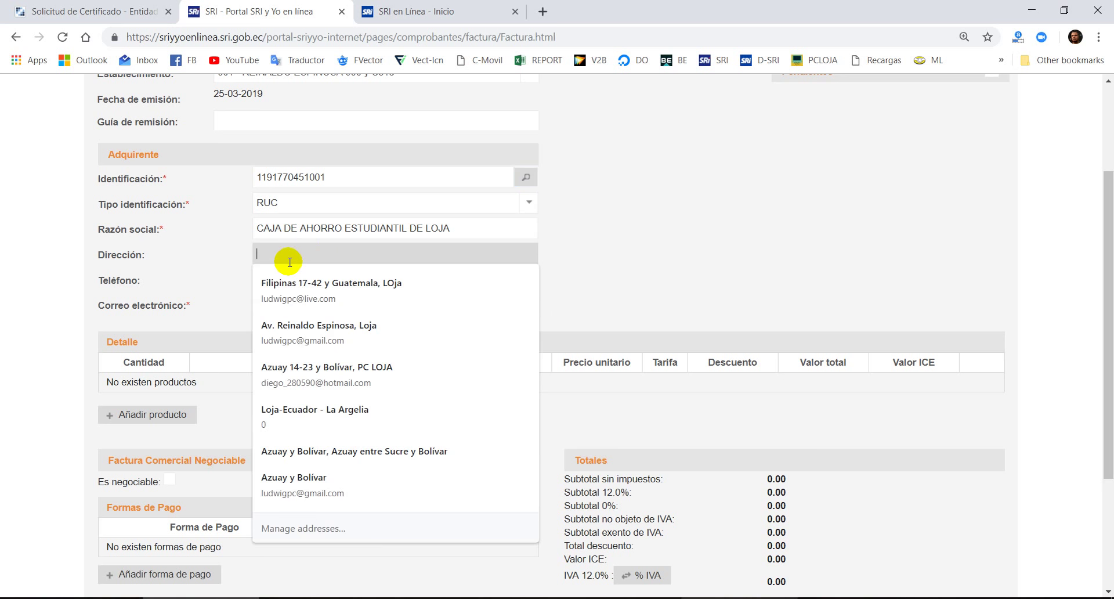
{"action": "type", "text": "loja"}
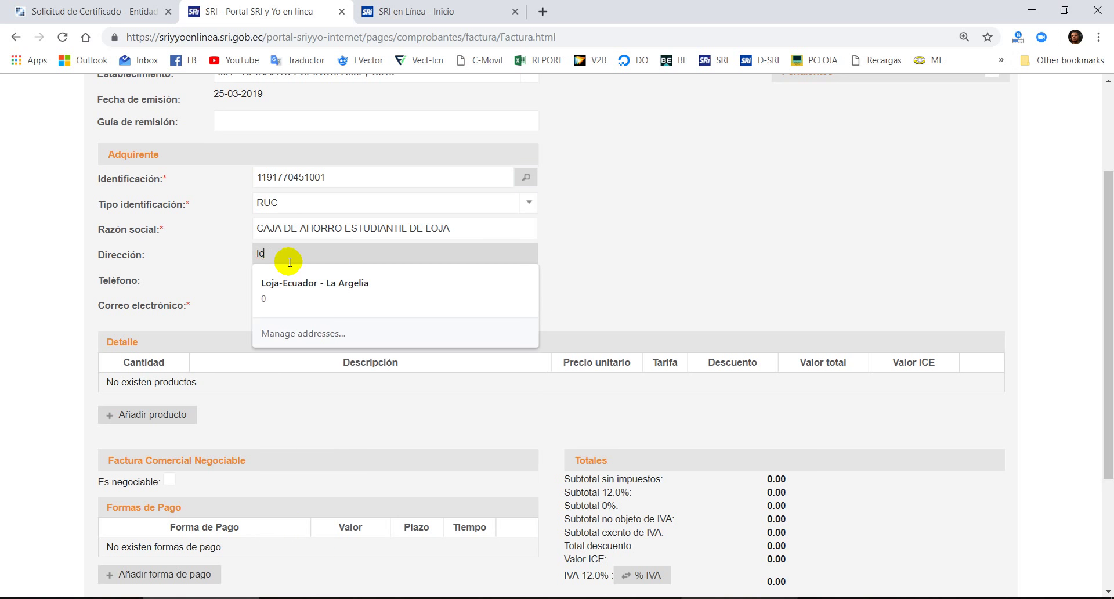
{"action": "key", "text": "BackSpace"}
{"action": "key", "text": "BackSpace"}
{"action": "key", "text": "Caps_Lock"}
{"action": "type", "text": "LOJ"}
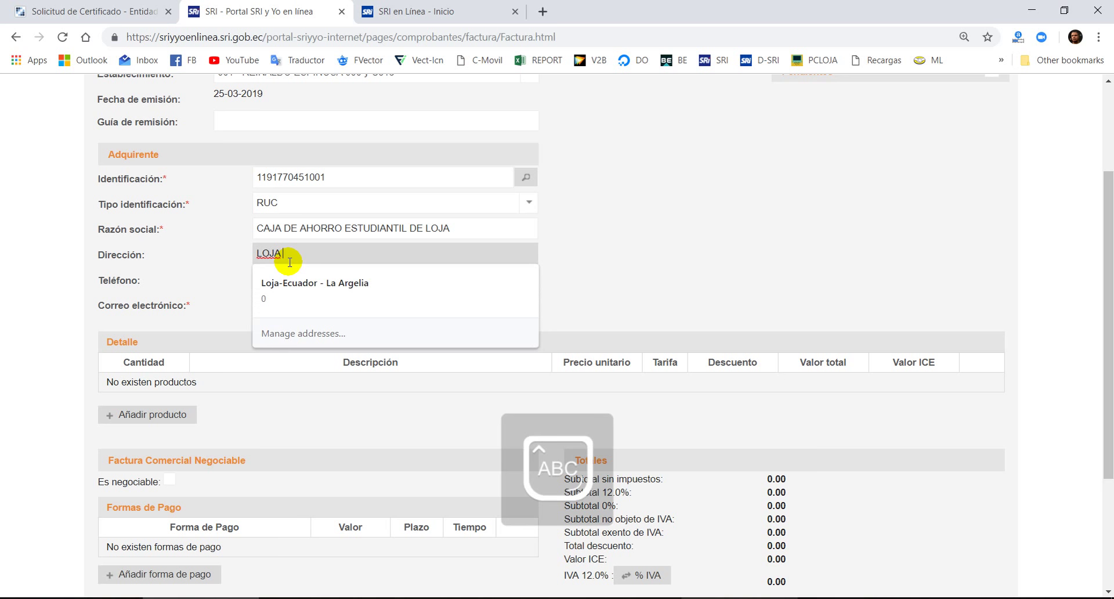
{"action": "type", "text": "A"}
{"action": "key", "text": "Tab"}
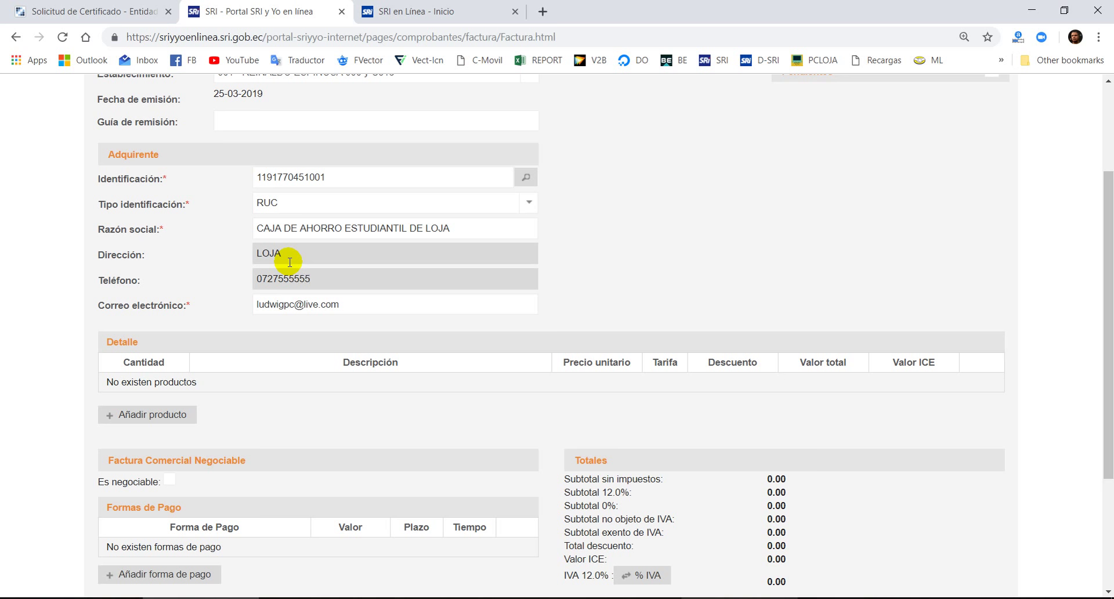
{"action": "scroll", "coordinate": [256, 281], "scroll_direction": "down", "scroll_amount": 1}
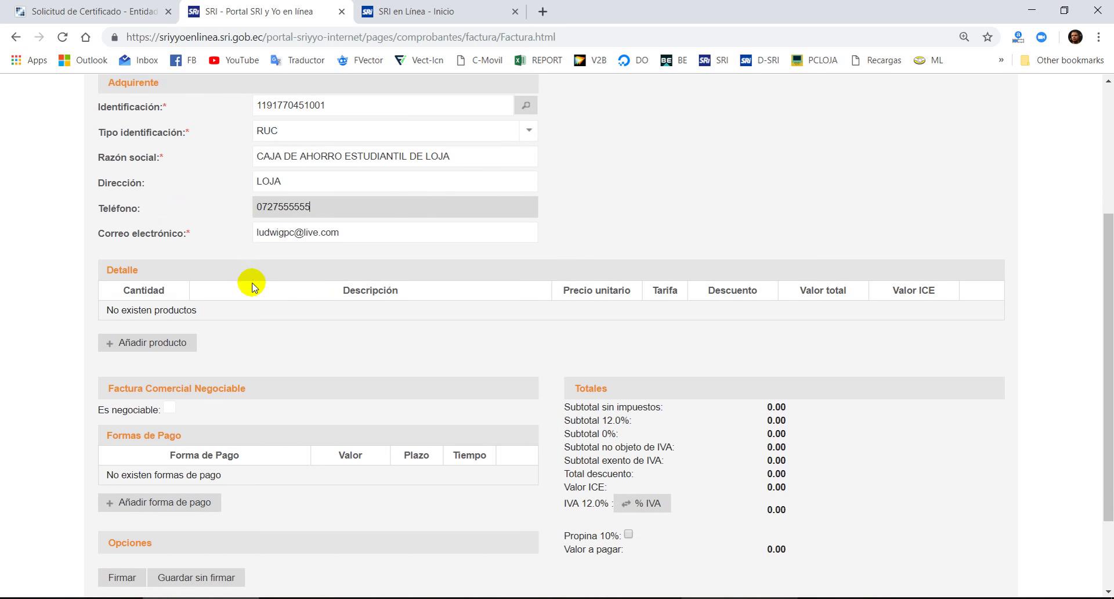
{"action": "left_click", "coordinate": [156, 338]}
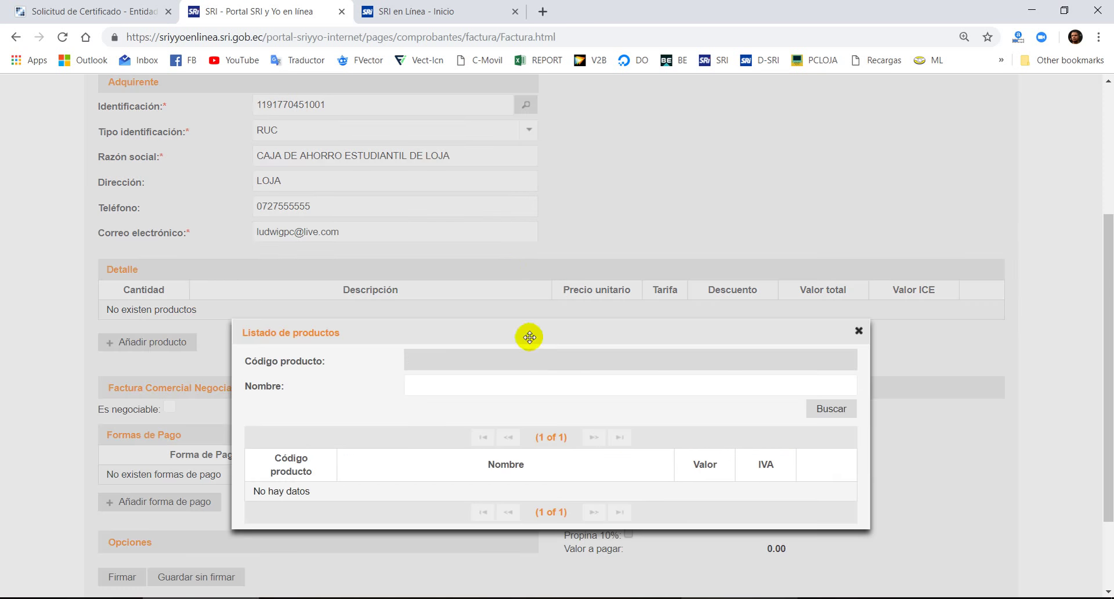
- Search the product list by name for TECLADO
{"action": "left_click", "coordinate": [493, 367]}
{"action": "scroll", "coordinate": [475, 371], "scroll_direction": "down", "scroll_amount": 2}
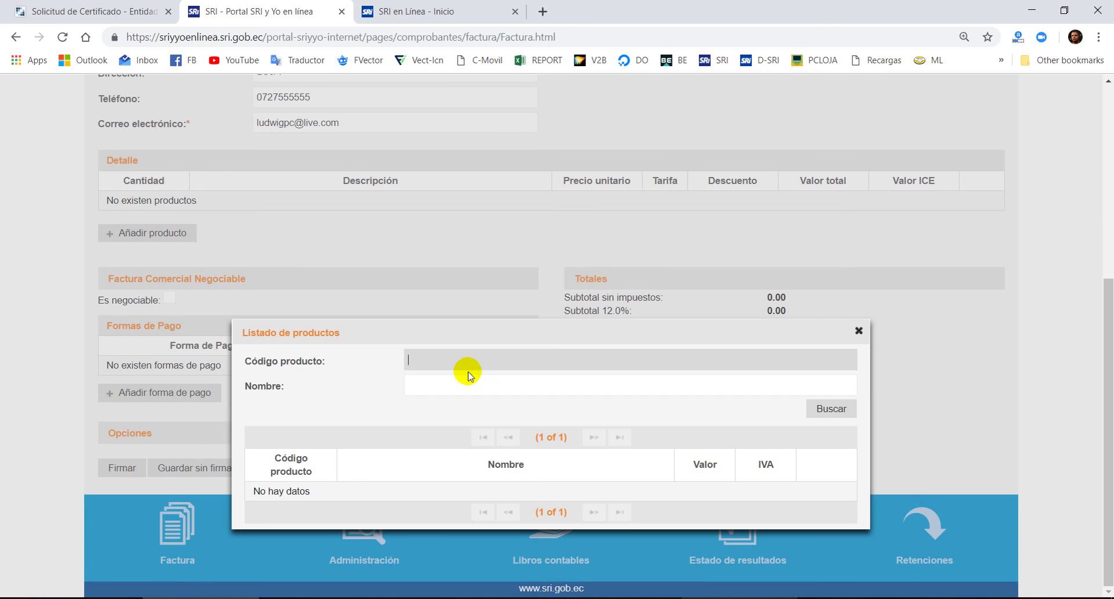
{"action": "key", "text": "Tab"}
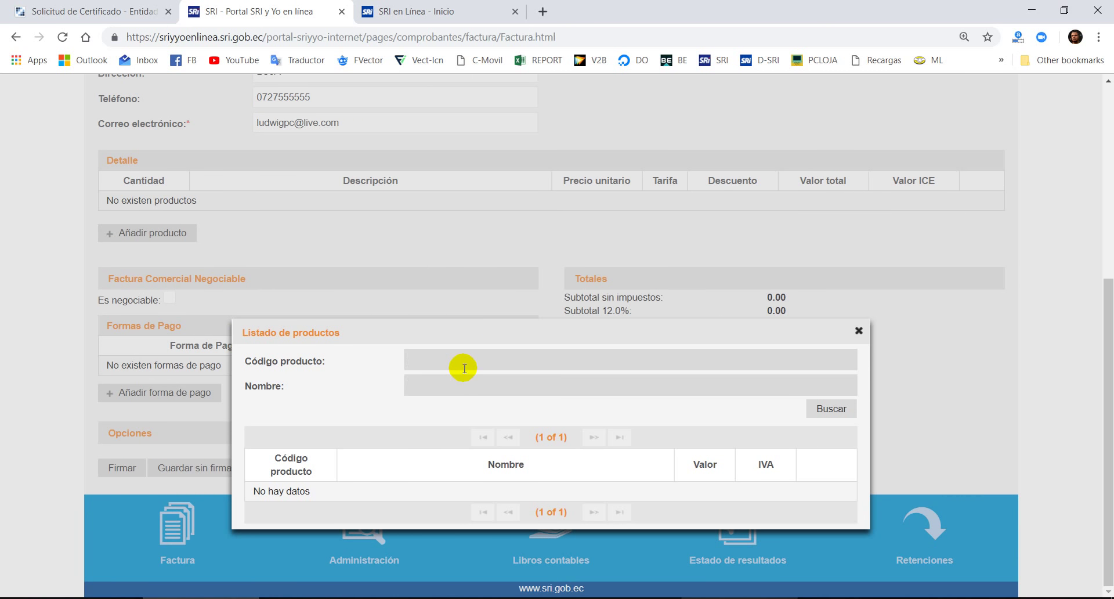
{"action": "type", "text": "TECLADO"}
{"action": "key", "text": "Tab"}
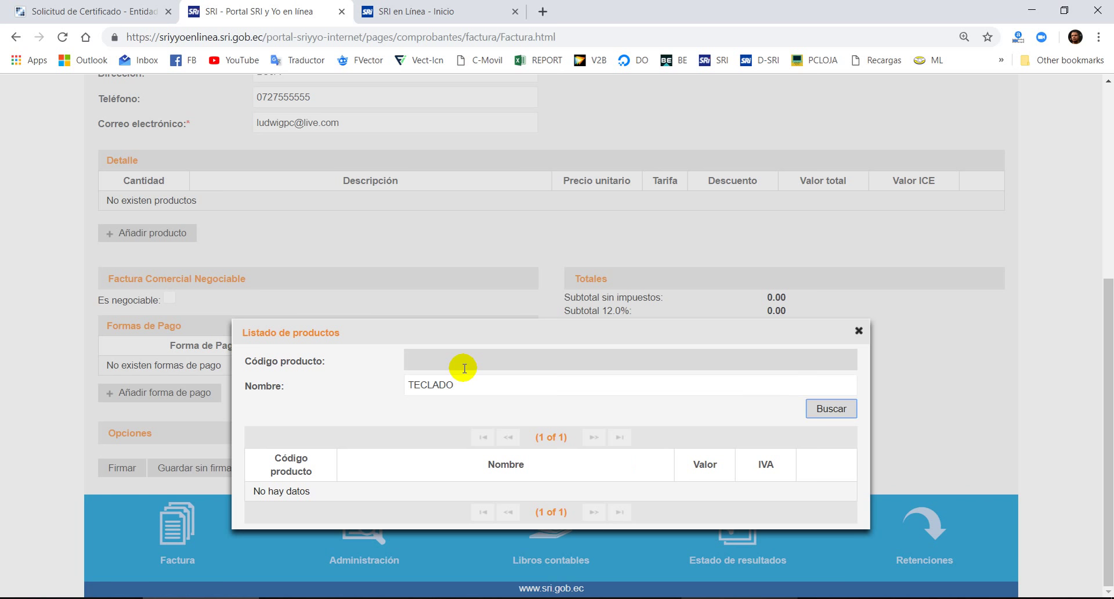
{"action": "key", "text": "Return"}
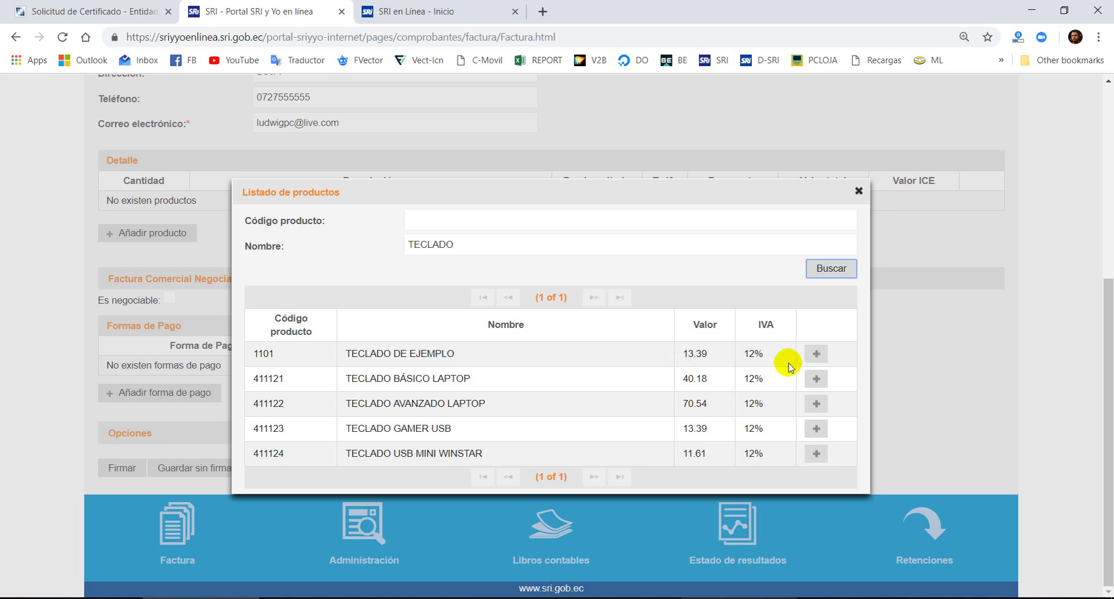
{"action": "left_click", "coordinate": [816, 355]}
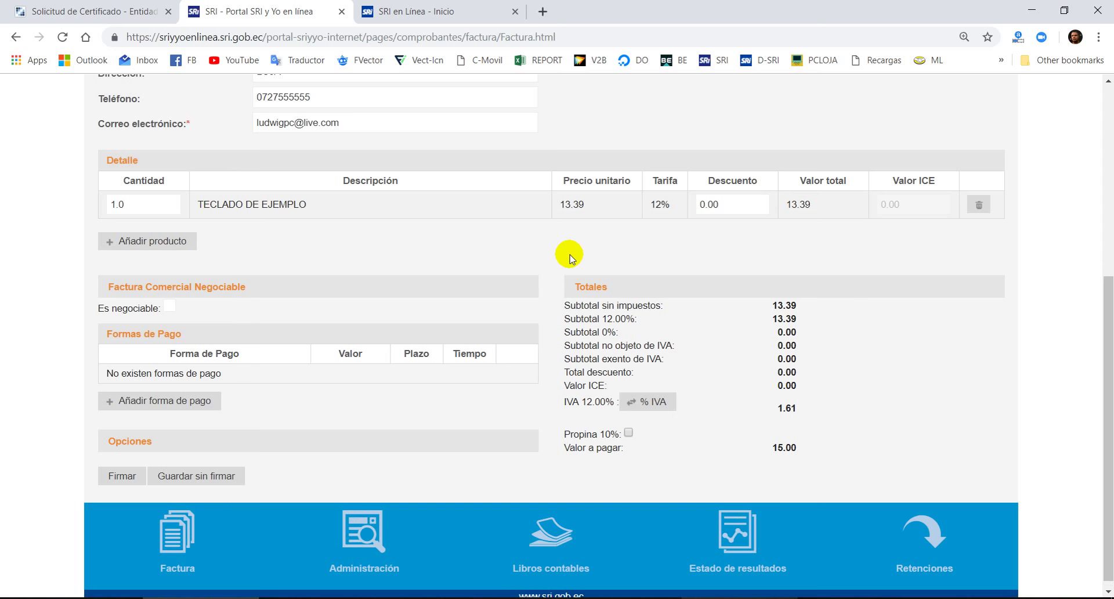
{"action": "scroll", "coordinate": [707, 420], "scroll_direction": "down", "scroll_amount": 1}
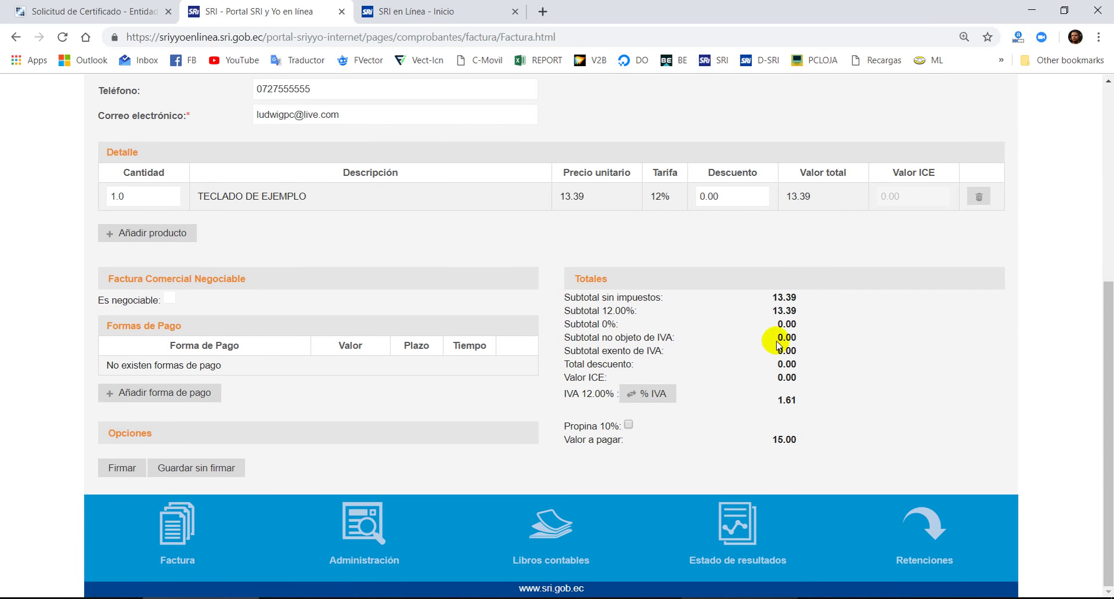
{"action": "triple_click", "coordinate": [773, 294]}
{"action": "left_click", "coordinate": [775, 294]}
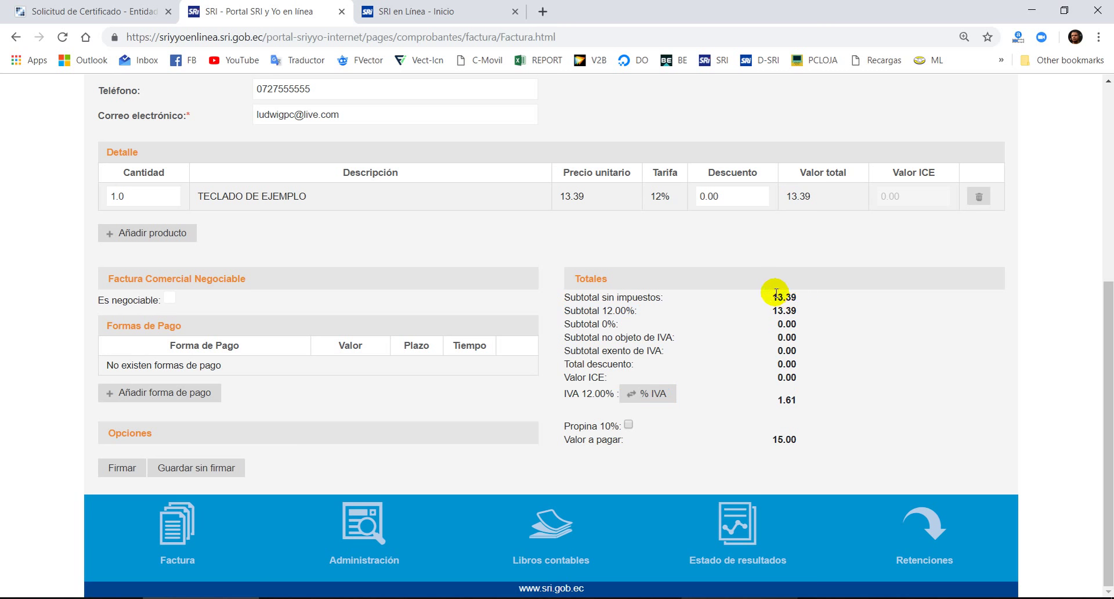
{"action": "triple_click", "coordinate": [776, 295]}
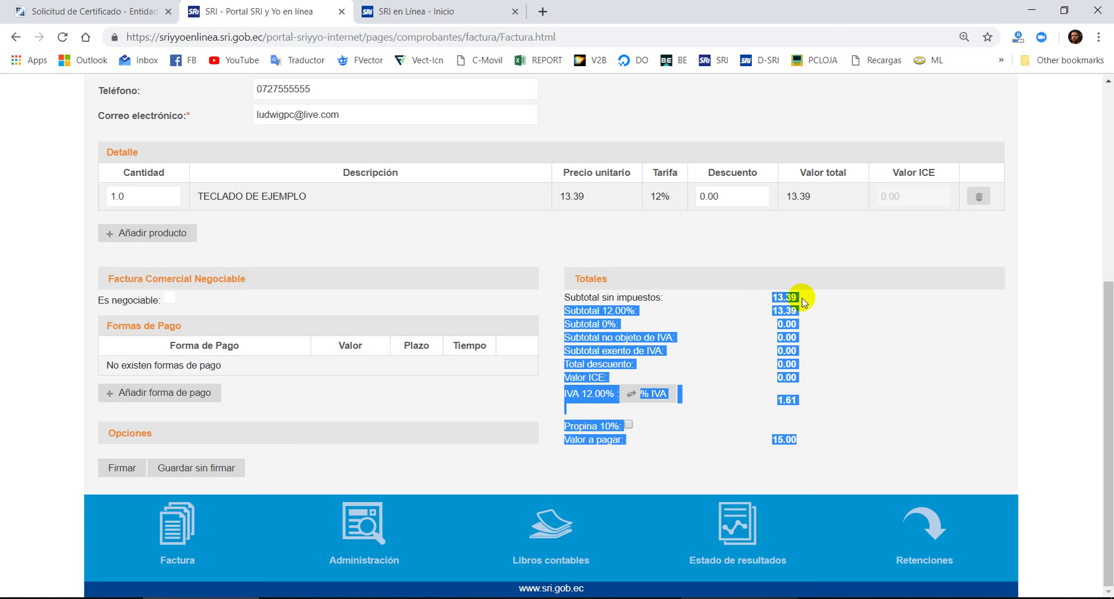
{"action": "left_click", "coordinate": [803, 298]}
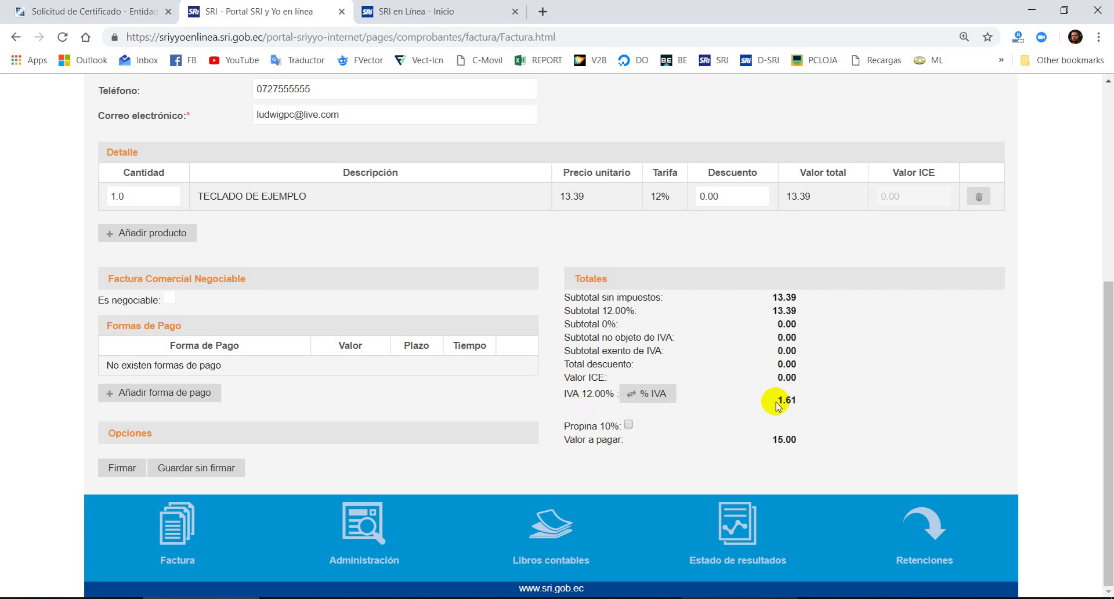
{"action": "left_click_drag", "start_coordinate": [778, 404], "coordinate": [802, 406]}
{"action": "left_click", "coordinate": [803, 406]}
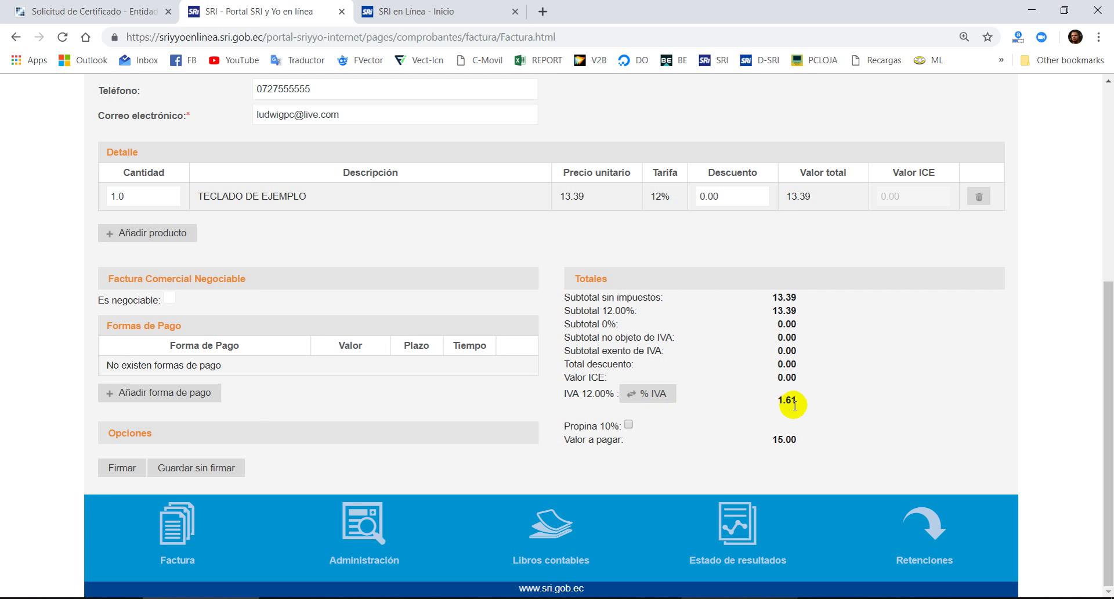
{"action": "left_click_drag", "start_coordinate": [774, 441], "coordinate": [821, 446]}
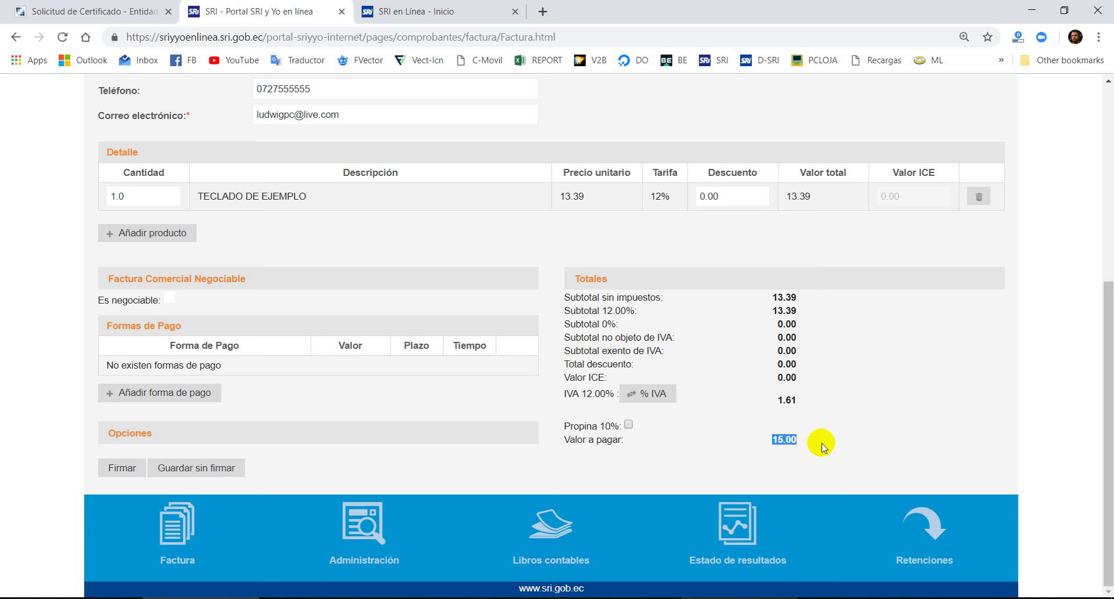
{"action": "left_click", "coordinate": [822, 446]}
{"action": "scroll", "coordinate": [747, 363], "scroll_direction": "up", "scroll_amount": 6}
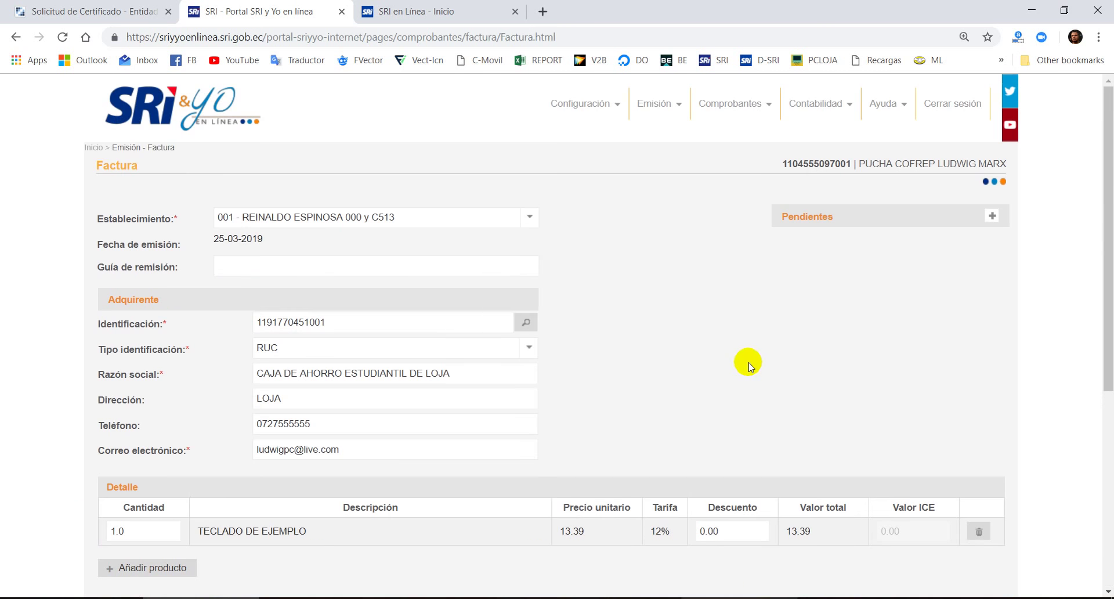
{"action": "scroll", "coordinate": [694, 273], "scroll_direction": "down", "scroll_amount": 6}
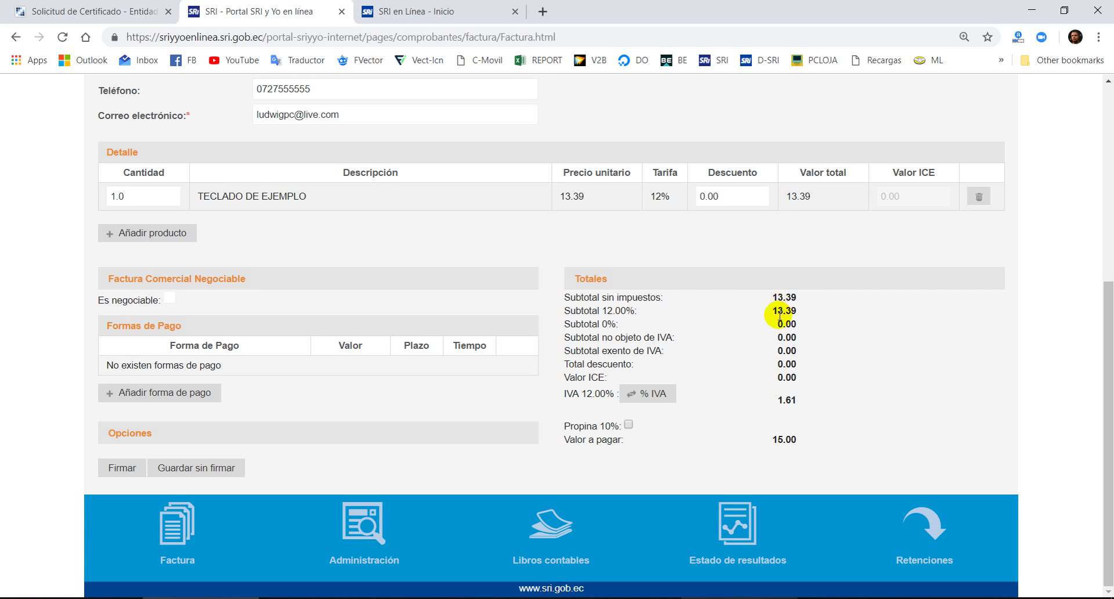
{"action": "left_click_drag", "start_coordinate": [760, 448], "coordinate": [801, 439]}
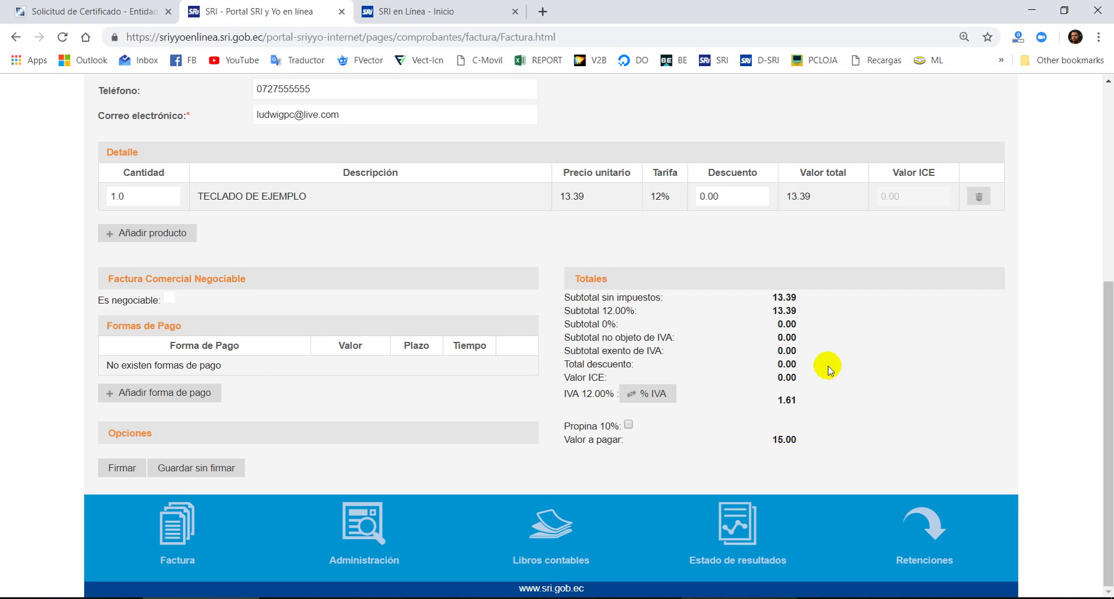
{"action": "left_click_drag", "start_coordinate": [752, 441], "coordinate": [810, 445]}
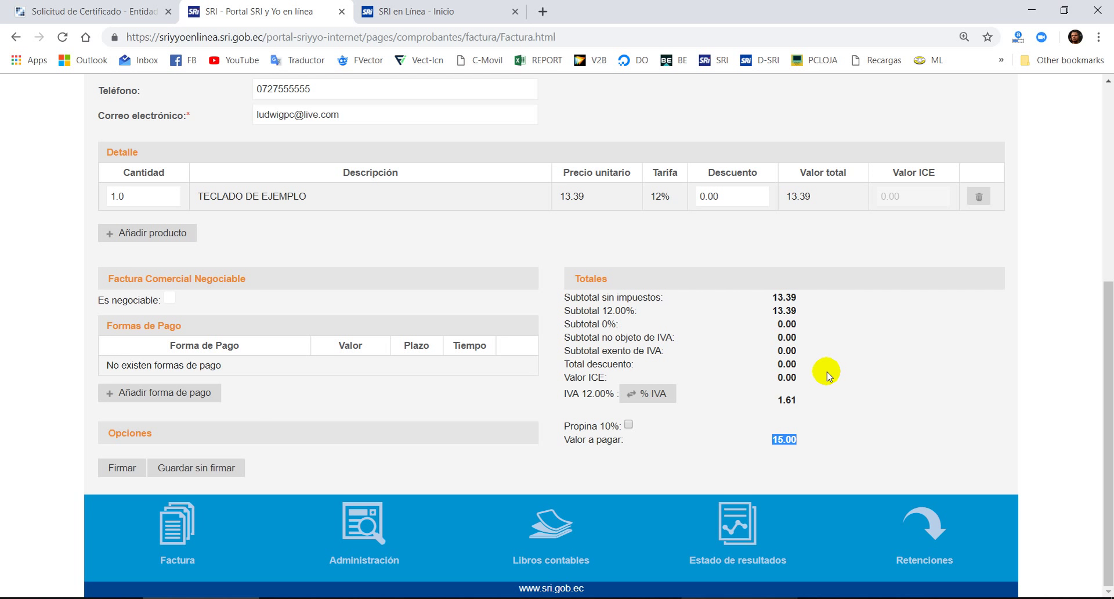
{"action": "left_click", "coordinate": [780, 440]}
{"action": "scroll", "coordinate": [413, 251], "scroll_direction": "up", "scroll_amount": 1}
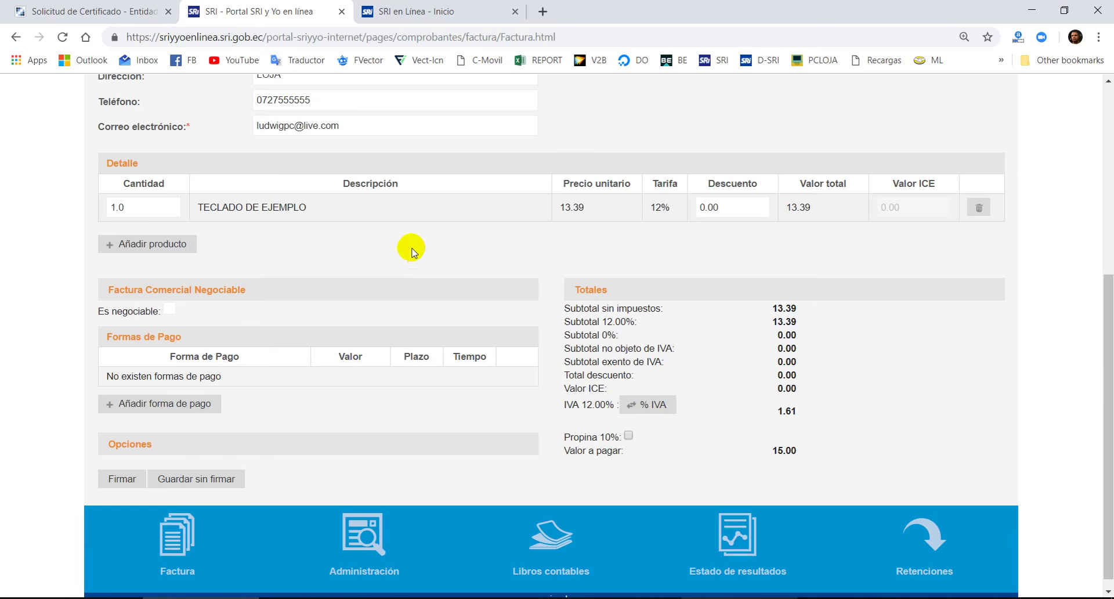
{"action": "scroll", "coordinate": [406, 243], "scroll_direction": "up", "scroll_amount": 4}
{"action": "scroll", "coordinate": [398, 226], "scroll_direction": "down", "scroll_amount": 4}
{"action": "scroll", "coordinate": [401, 229], "scroll_direction": "up", "scroll_amount": 3}
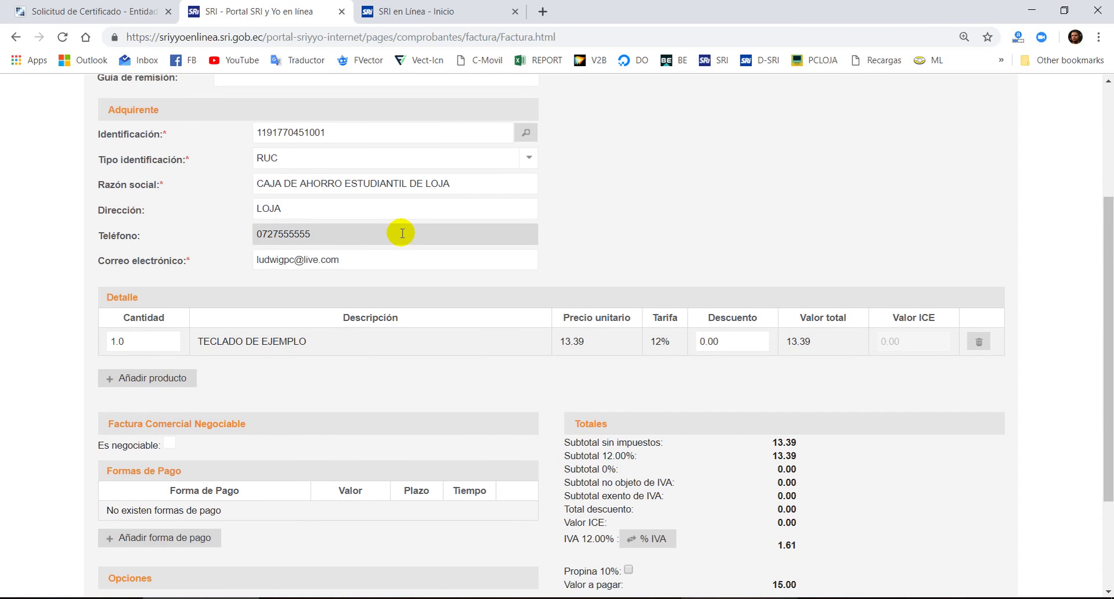
{"action": "scroll", "coordinate": [441, 263], "scroll_direction": "down", "scroll_amount": 3}
{"action": "scroll", "coordinate": [441, 264], "scroll_direction": "up", "scroll_amount": 4}
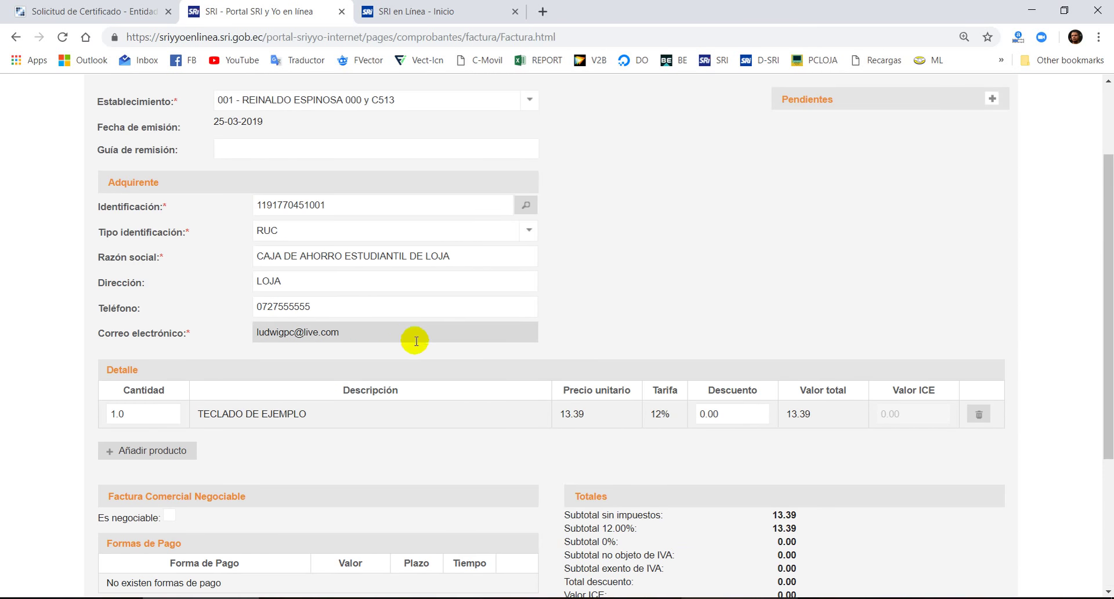
{"action": "scroll", "coordinate": [430, 342], "scroll_direction": "down", "scroll_amount": 4}
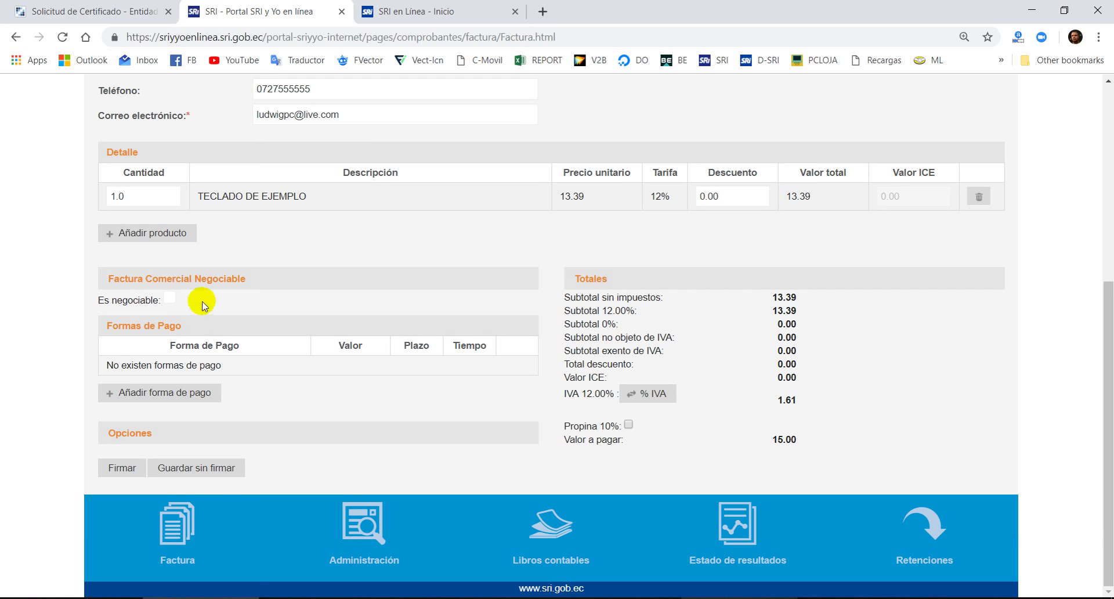
- Add a 15.00 payment with the method SIN UTILIZACION DEL SISTEMA FINANCIERO and save it
{"action": "left_click", "coordinate": [210, 392]}
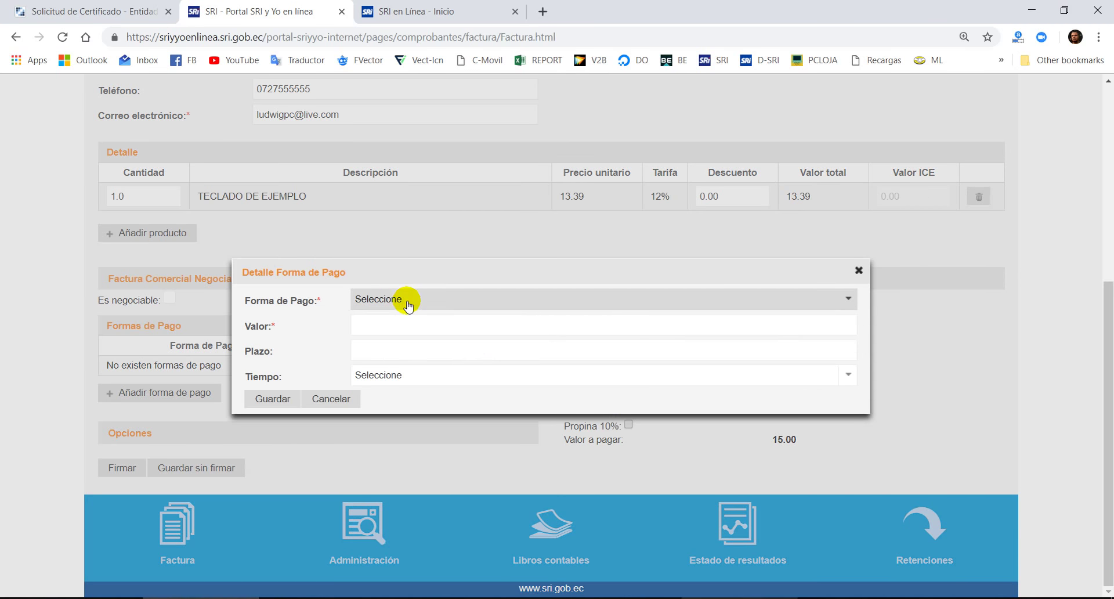
{"action": "left_click", "coordinate": [406, 300]}
{"action": "left_click", "coordinate": [510, 370]}
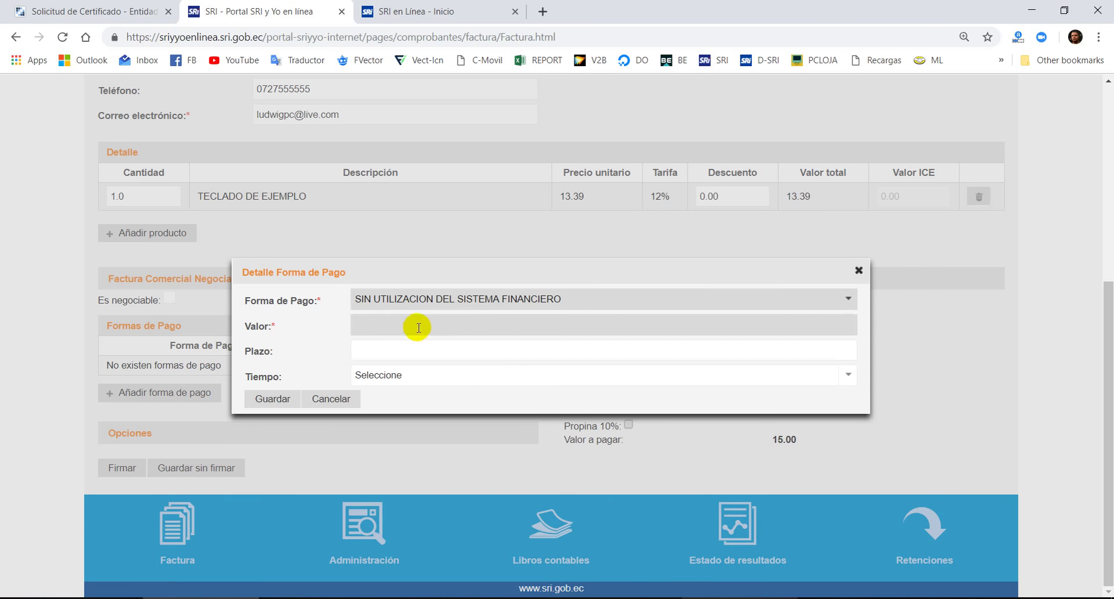
{"action": "left_click", "coordinate": [396, 330]}
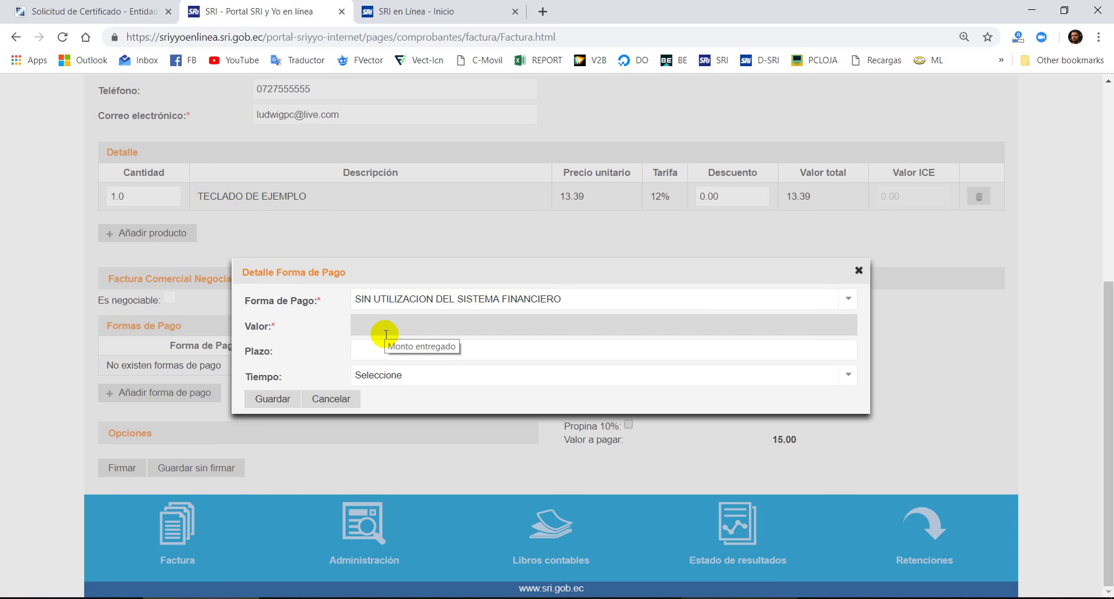
{"action": "type", "text": "15"}
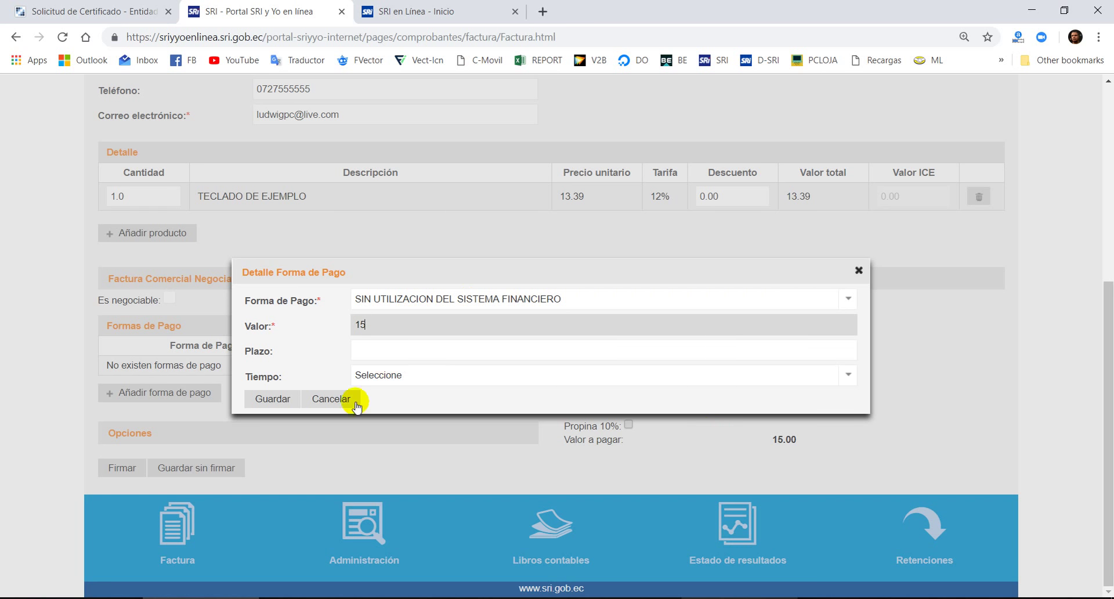
{"action": "left_click", "coordinate": [277, 399]}
- Review the invoice, highlighting the buyer's identification number
{"action": "scroll", "coordinate": [529, 427], "scroll_direction": "up", "scroll_amount": 10}
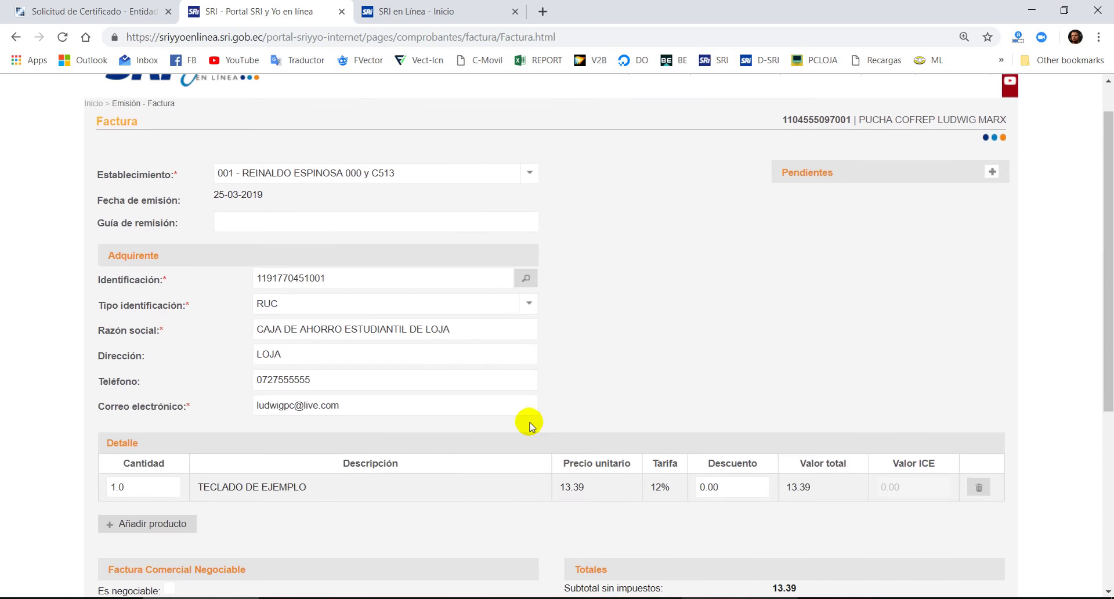
{"action": "scroll", "coordinate": [528, 423], "scroll_direction": "down", "scroll_amount": 10}
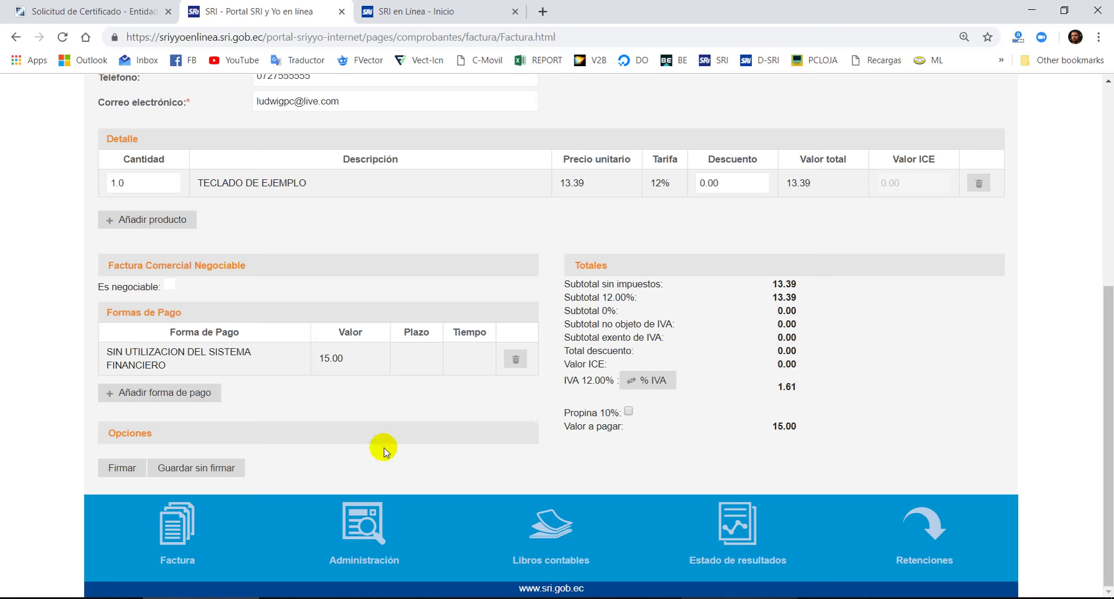
{"action": "scroll", "coordinate": [383, 447], "scroll_direction": "up", "scroll_amount": 6}
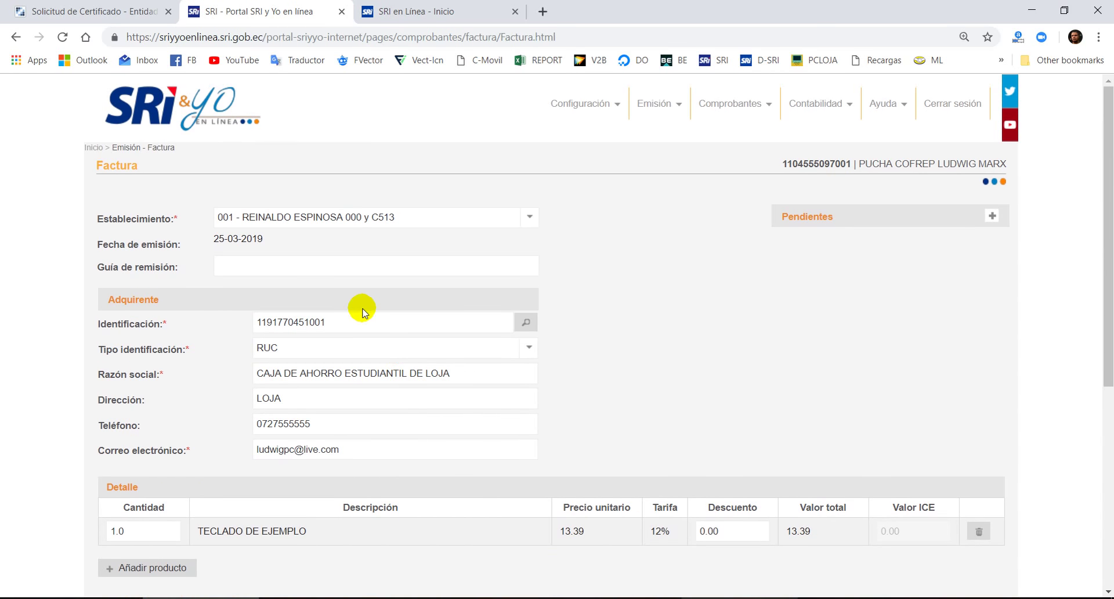
{"action": "left_click_drag", "start_coordinate": [364, 321], "coordinate": [100, 321]}
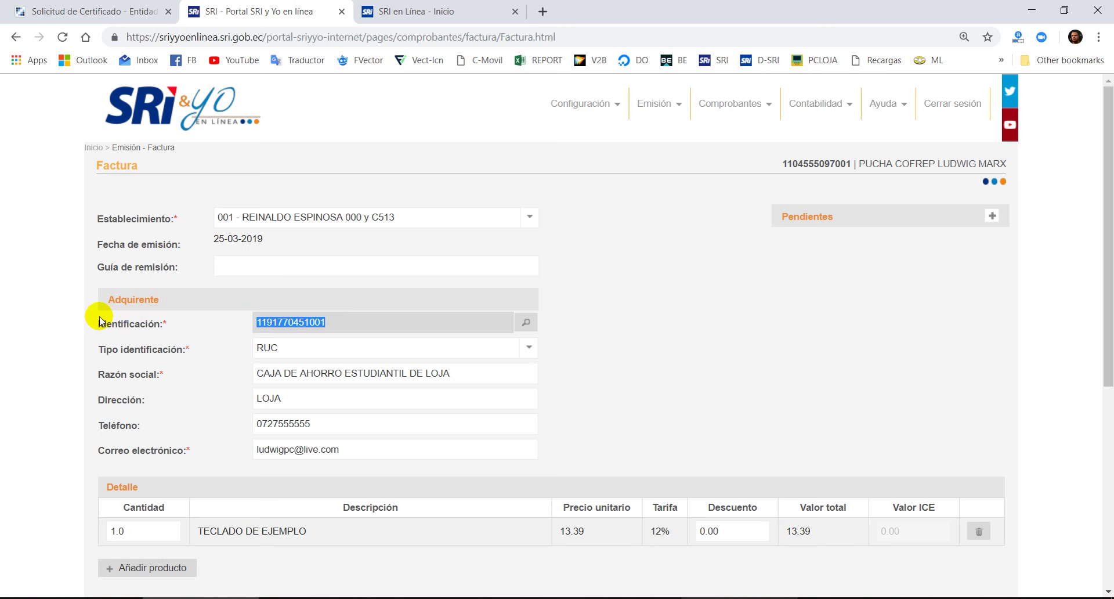
{"action": "scroll", "coordinate": [381, 355], "scroll_direction": "down", "scroll_amount": 5}
{"action": "scroll", "coordinate": [506, 378], "scroll_direction": "up", "scroll_amount": 4}
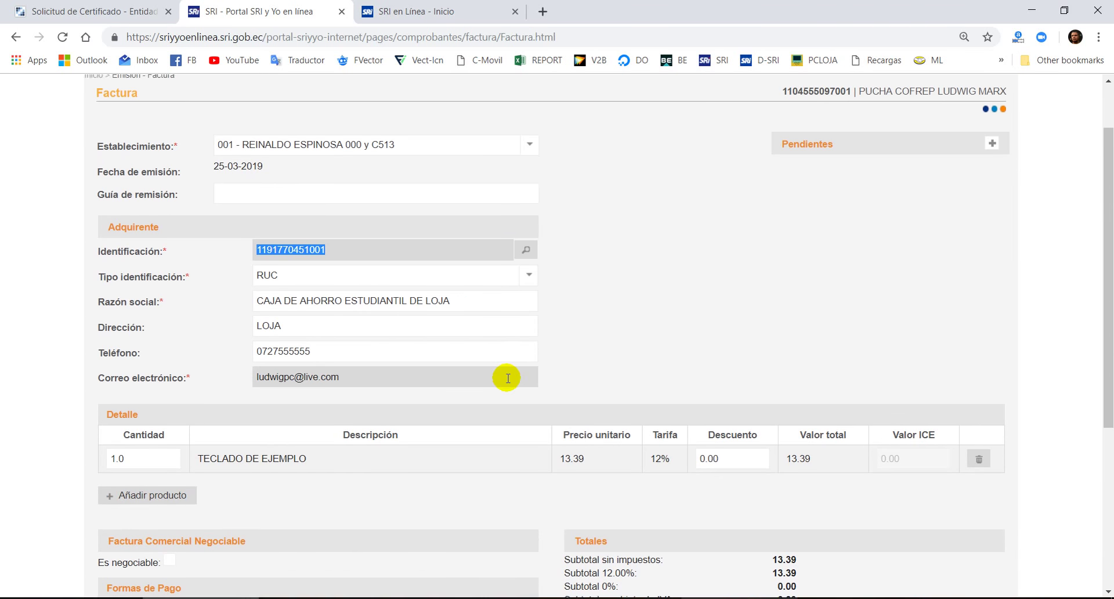
{"action": "scroll", "coordinate": [507, 378], "scroll_direction": "down", "scroll_amount": 5}
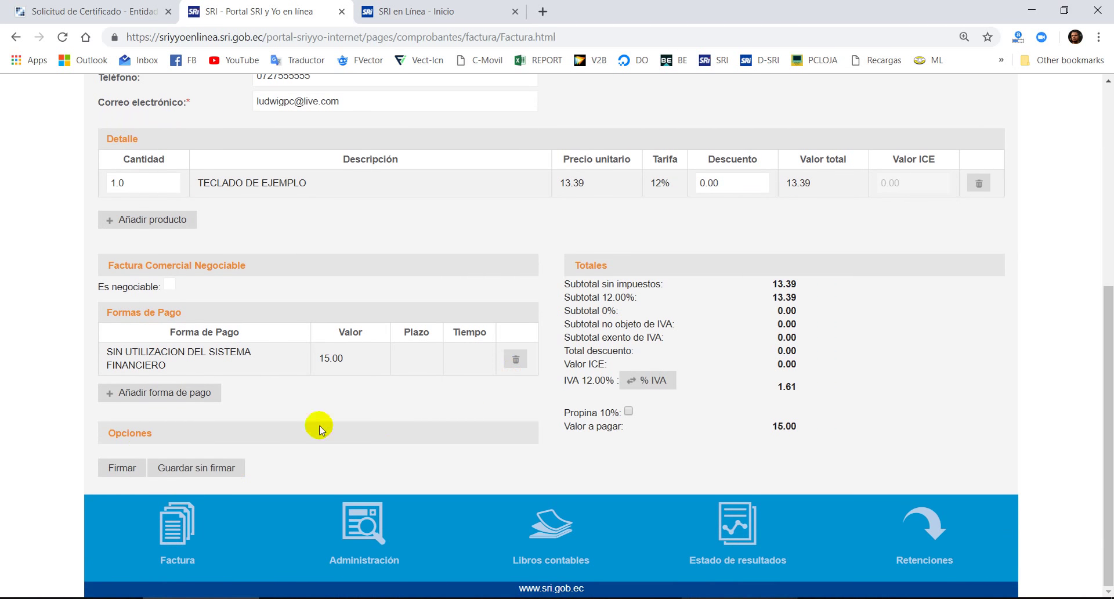
- Start signing the invoice and submit the certificate password in the Firma digital prompt
{"action": "left_click", "coordinate": [122, 468]}
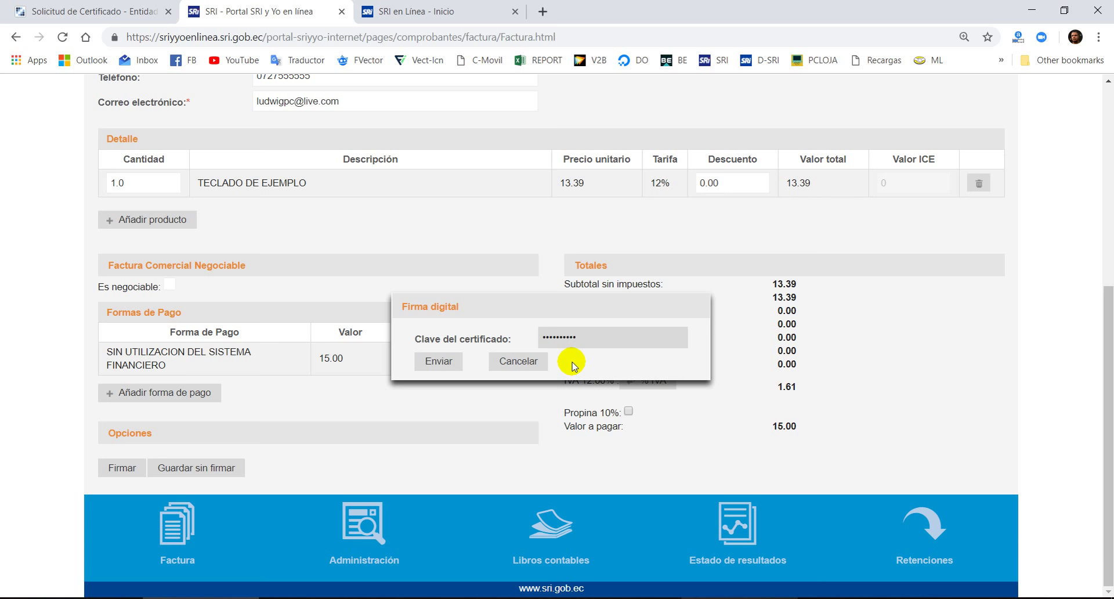
{"action": "key", "text": "Caps_Lock"}
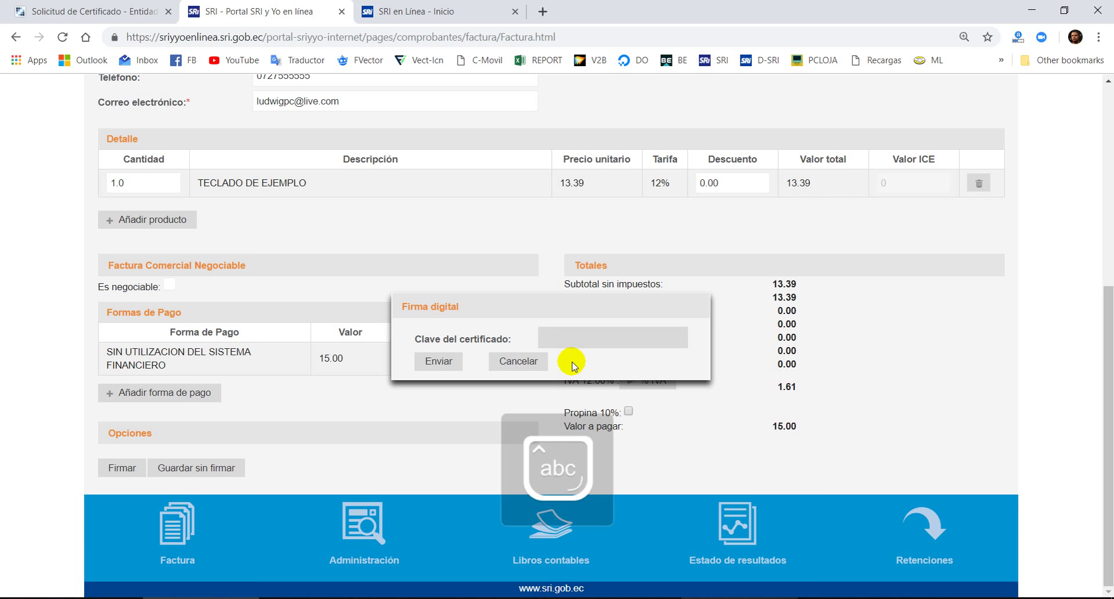
{"action": "type", "text": "•••"}
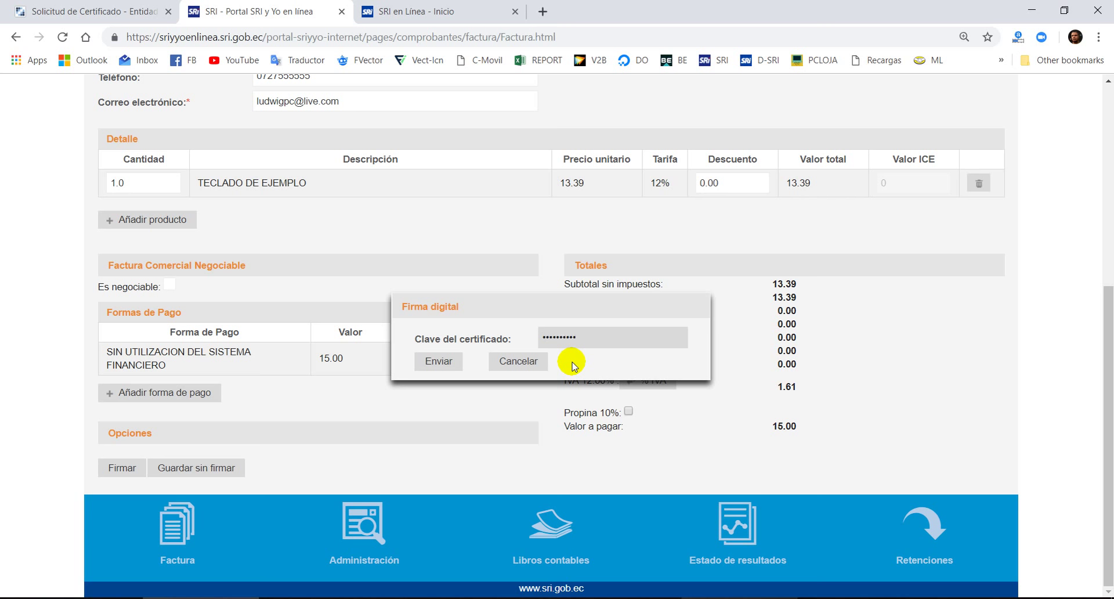
{"action": "scroll", "coordinate": [405, 301], "scroll_direction": "up", "scroll_amount": 4}
{"action": "scroll", "coordinate": [464, 391], "scroll_direction": "down", "scroll_amount": 1}
{"action": "scroll", "coordinate": [465, 391], "scroll_direction": "down", "scroll_amount": 1}
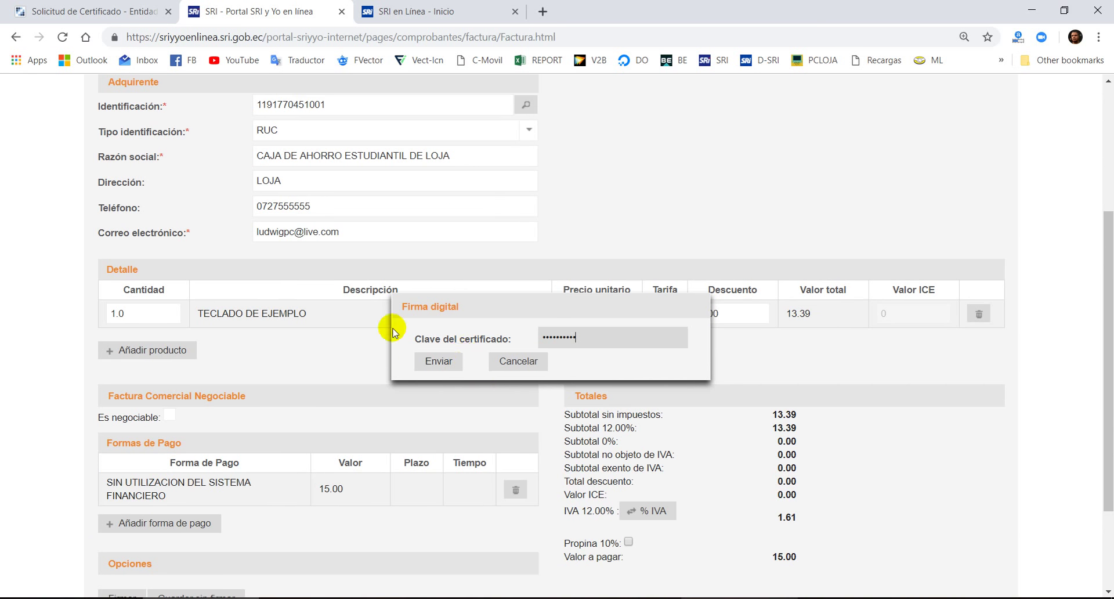
{"action": "left_click", "coordinate": [437, 362]}
- Open the authorized invoice's RIDE PDF from the confirmation page
{"action": "scroll", "coordinate": [542, 442], "scroll_direction": "up", "scroll_amount": 3}
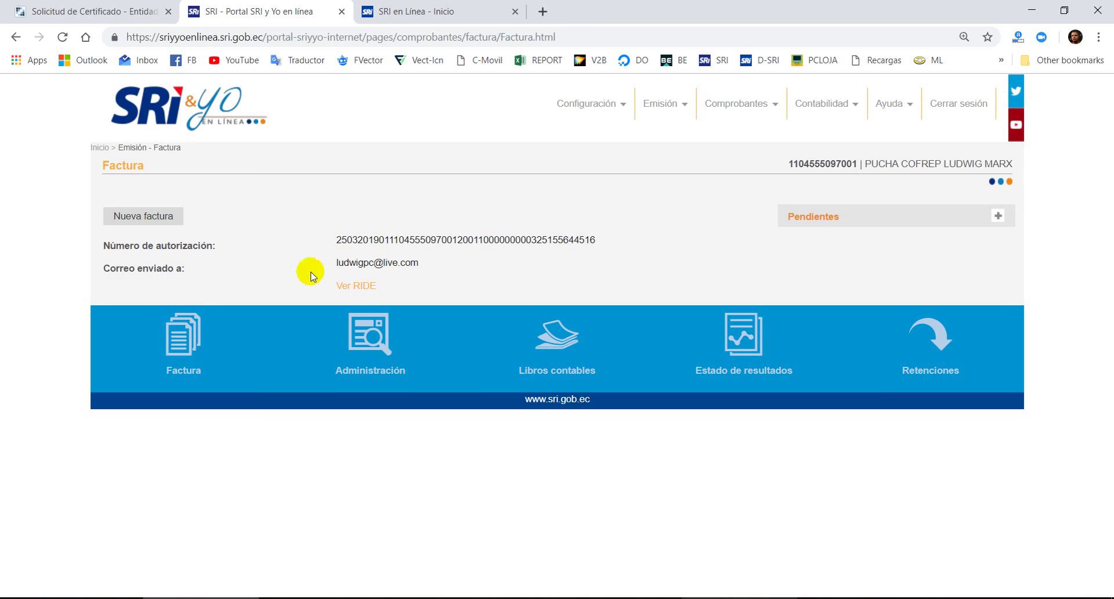
{"action": "left_click", "coordinate": [361, 288]}
{"action": "key", "text": "ctrl+shift+Tab"}
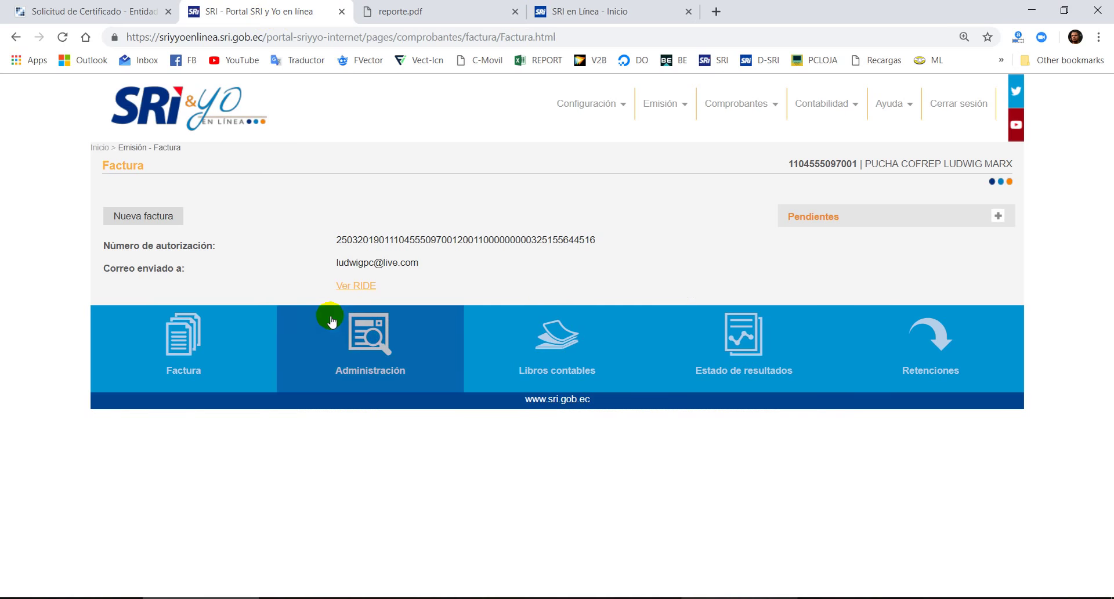
{"action": "key", "text": "ctrl+Tab"}
{"action": "scroll", "coordinate": [540, 313], "scroll_direction": "down", "scroll_amount": 5}
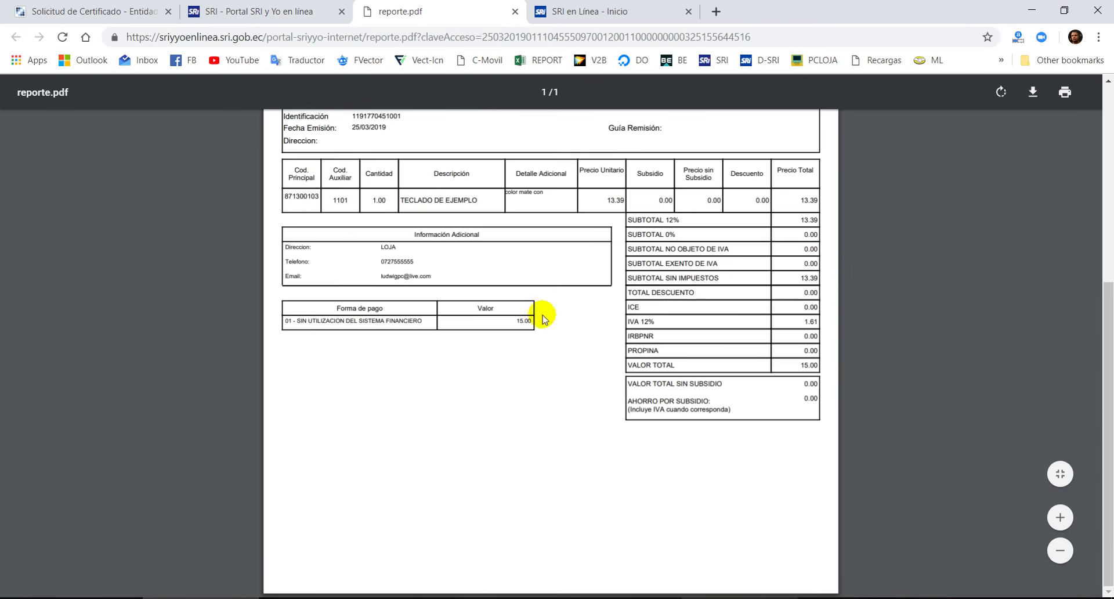
{"action": "scroll", "coordinate": [549, 325], "scroll_direction": "up", "scroll_amount": 5}
{"action": "scroll", "coordinate": [649, 241], "scroll_direction": "down", "scroll_amount": 5}
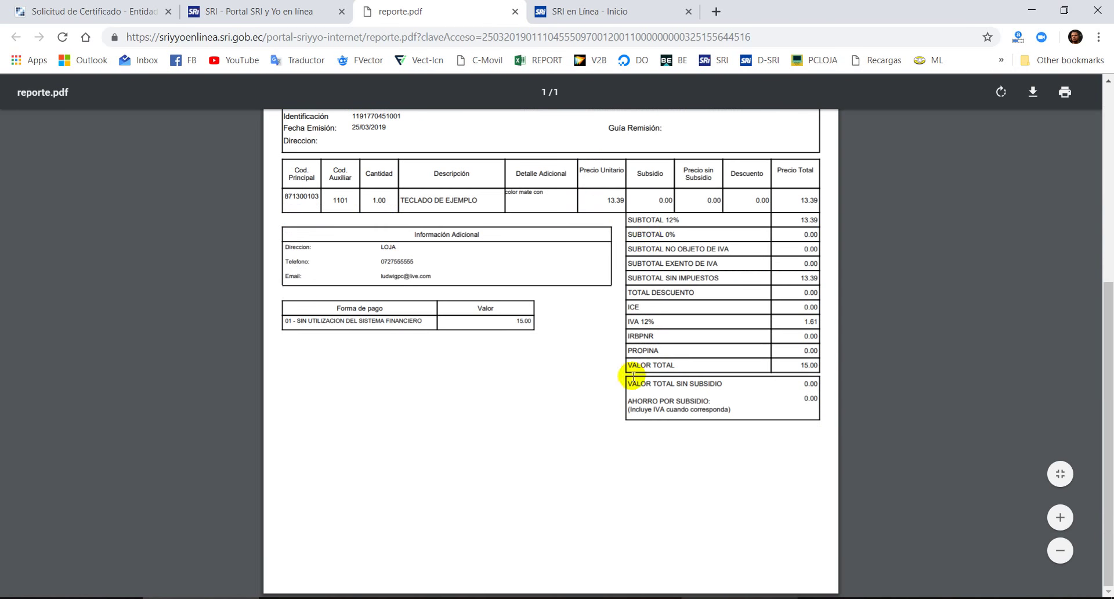
{"action": "scroll", "coordinate": [632, 376], "scroll_direction": "up", "scroll_amount": 5}
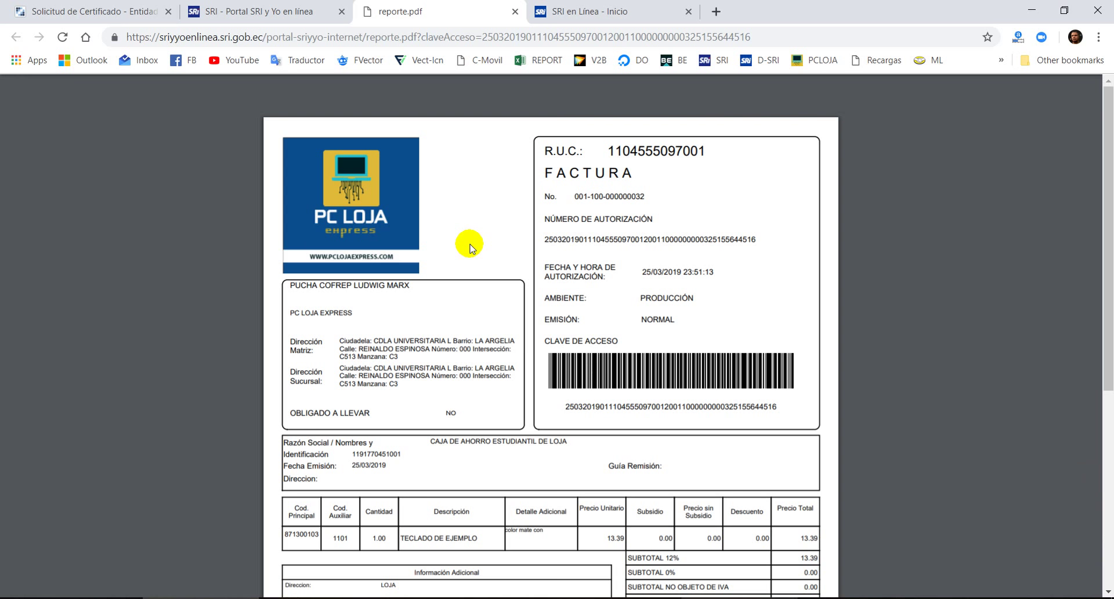
{"action": "scroll", "coordinate": [576, 398], "scroll_direction": "down", "scroll_amount": 2}
{"action": "scroll", "coordinate": [547, 293], "scroll_direction": "up", "scroll_amount": 2}
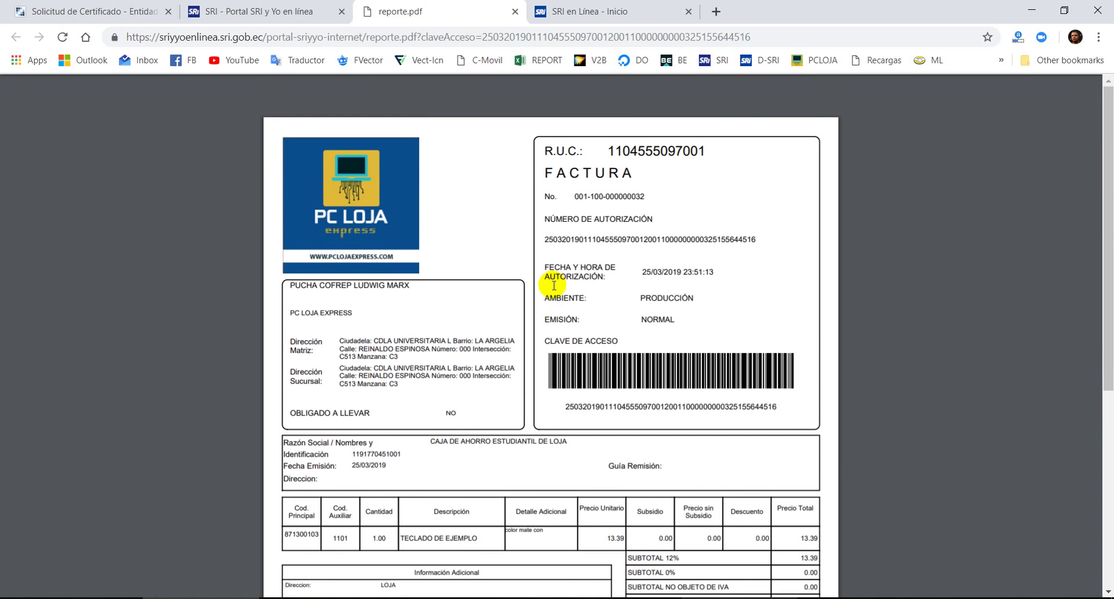
{"action": "scroll", "coordinate": [569, 324], "scroll_direction": "down", "scroll_amount": 5}
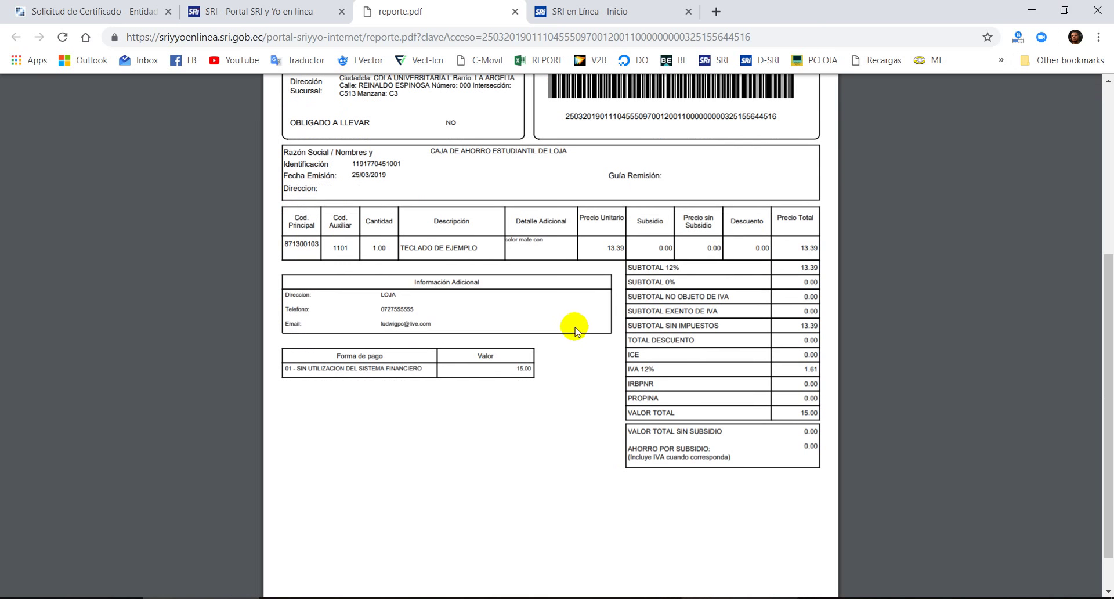
{"action": "scroll", "coordinate": [612, 392], "scroll_direction": "up", "scroll_amount": 5}
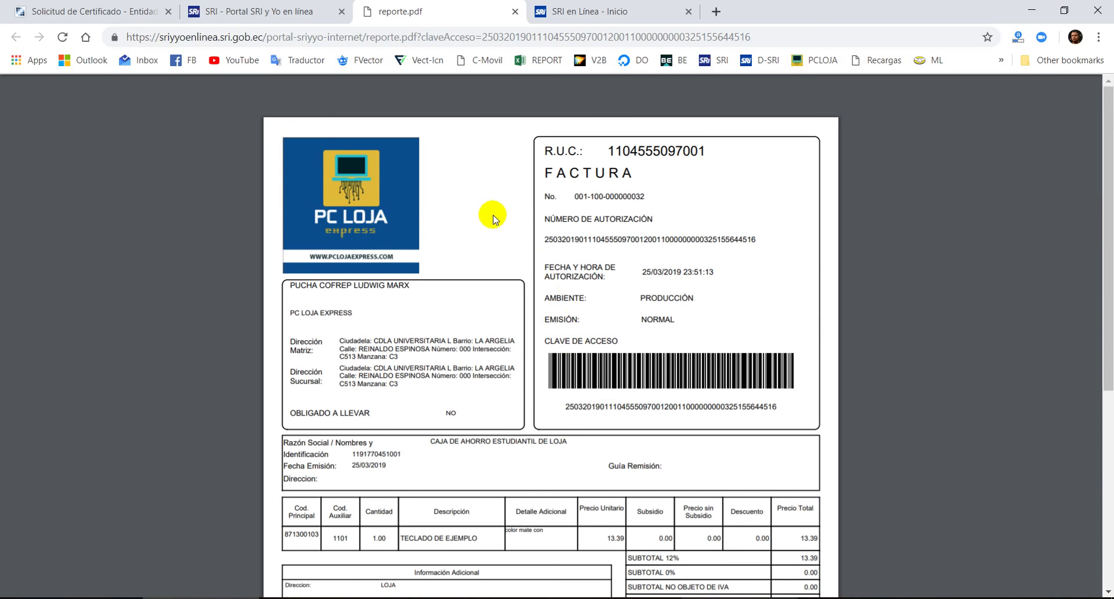
- Check the PDF page options, then return to the portal's authorized invoice page
{"action": "right_click", "coordinate": [501, 244]}
{"action": "left_click", "coordinate": [480, 236]}
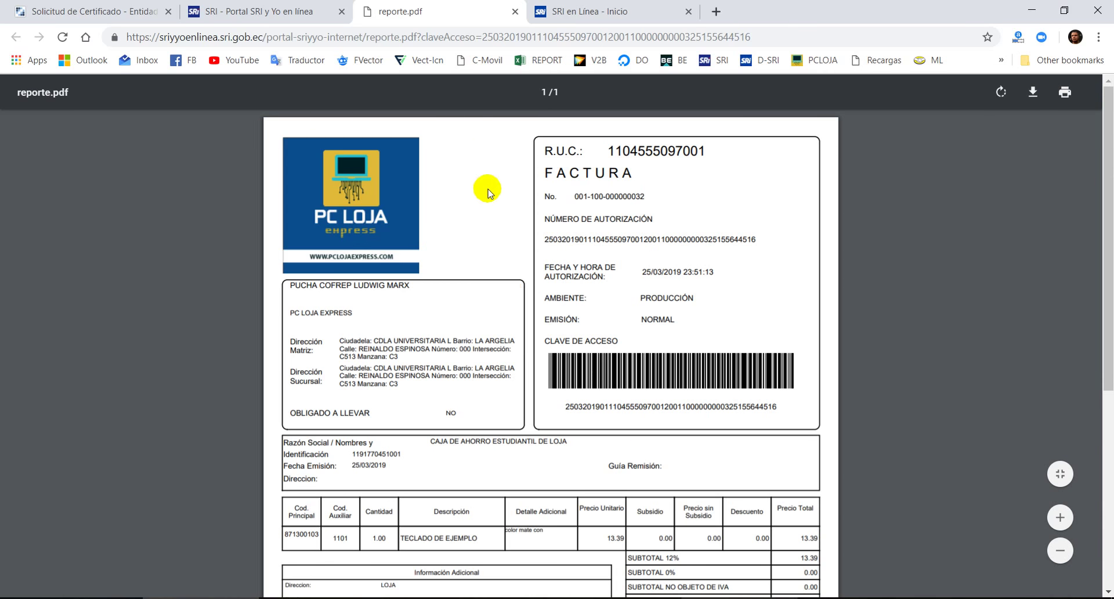
{"action": "scroll", "coordinate": [567, 385], "scroll_direction": "down", "scroll_amount": 5}
{"action": "scroll", "coordinate": [571, 389], "scroll_direction": "up", "scroll_amount": 5}
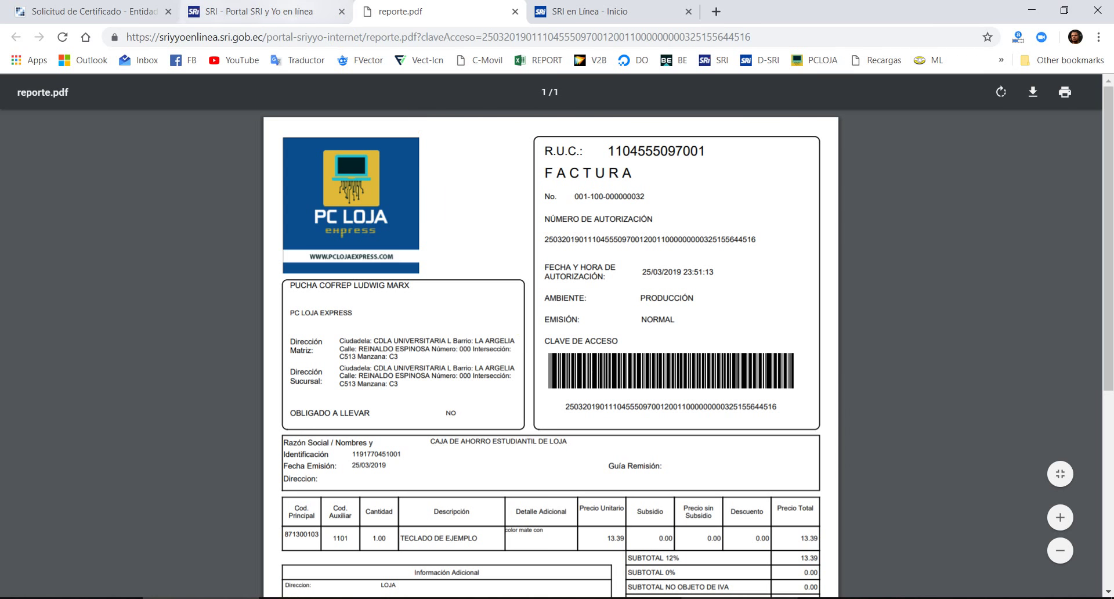
{"action": "left_click", "coordinate": [313, 11]}
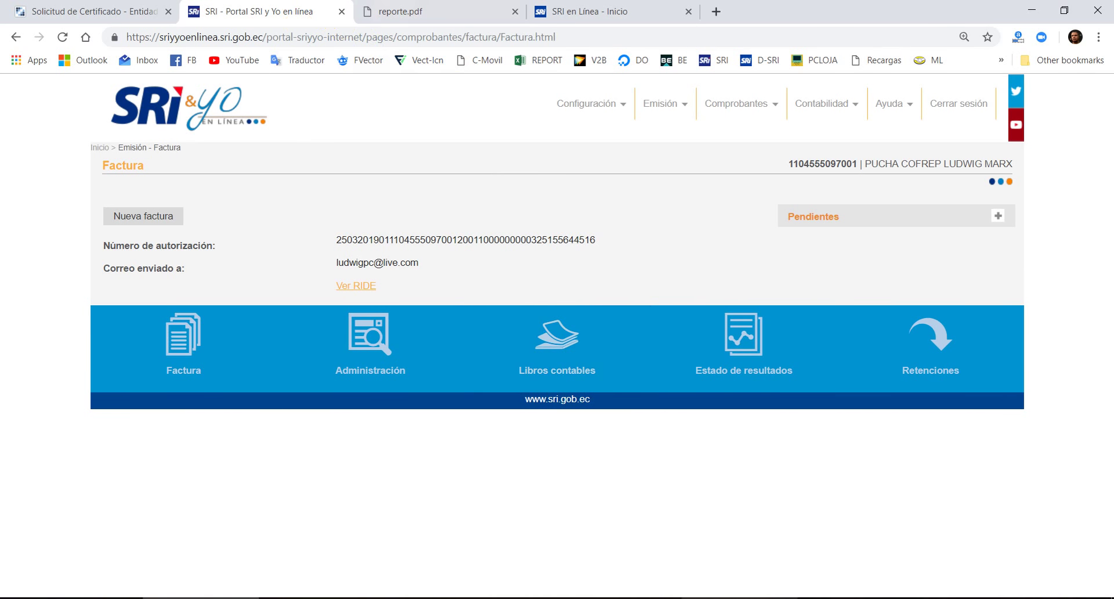
- Go to the SRI en Línea home page, sign in, and dismiss the IVA announcement
{"action": "left_click", "coordinate": [388, 9]}
{"action": "left_click", "coordinate": [557, 12]}
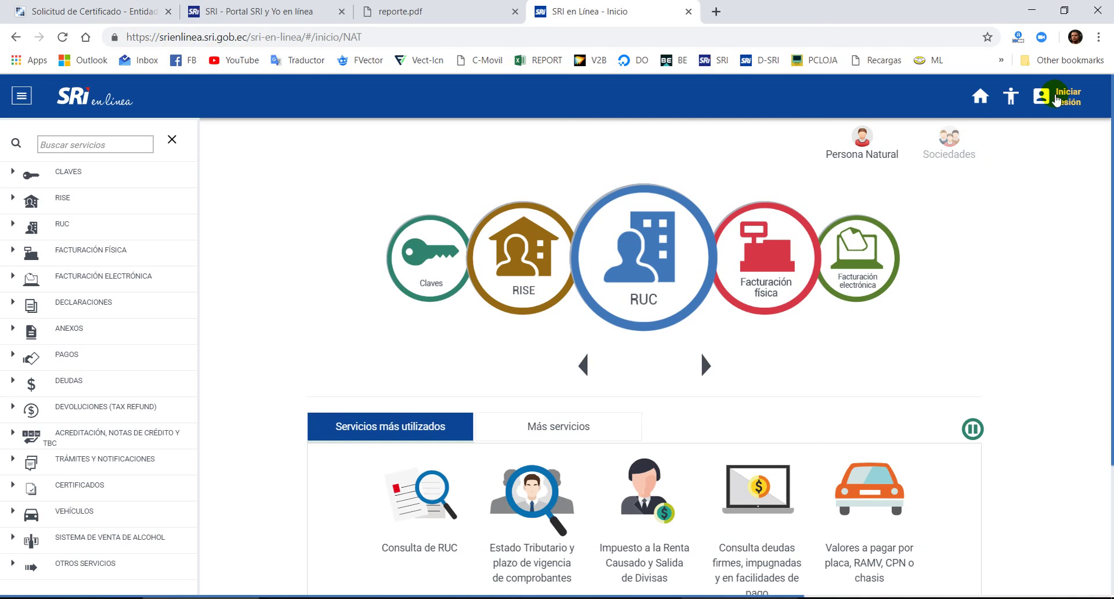
{"action": "left_click", "coordinate": [1057, 95]}
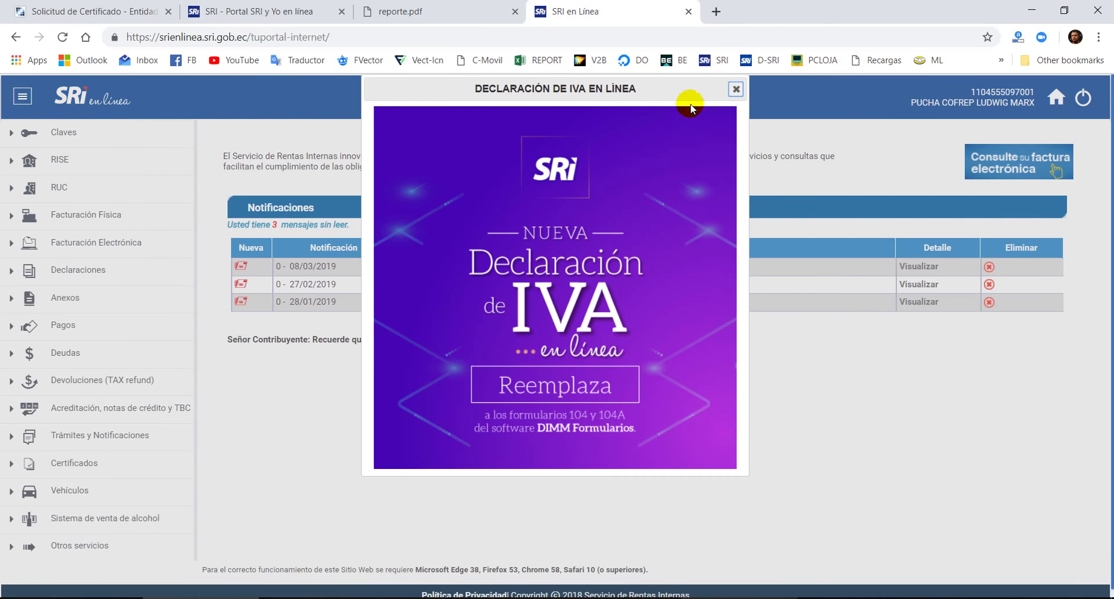
{"action": "left_click", "coordinate": [736, 90]}
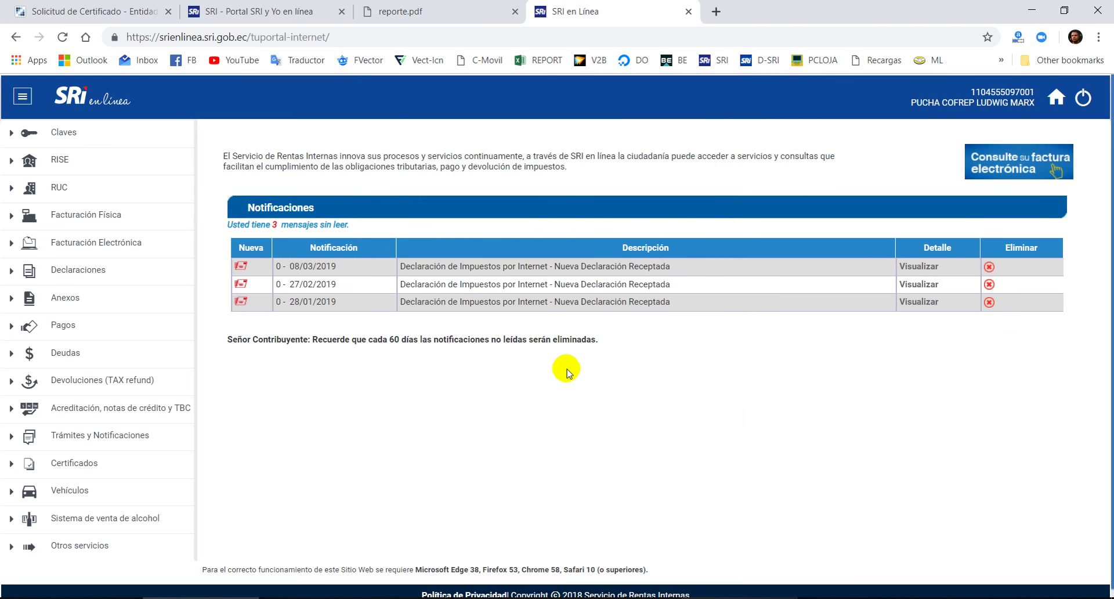
{"action": "scroll", "coordinate": [440, 371], "scroll_direction": "down", "scroll_amount": 1}
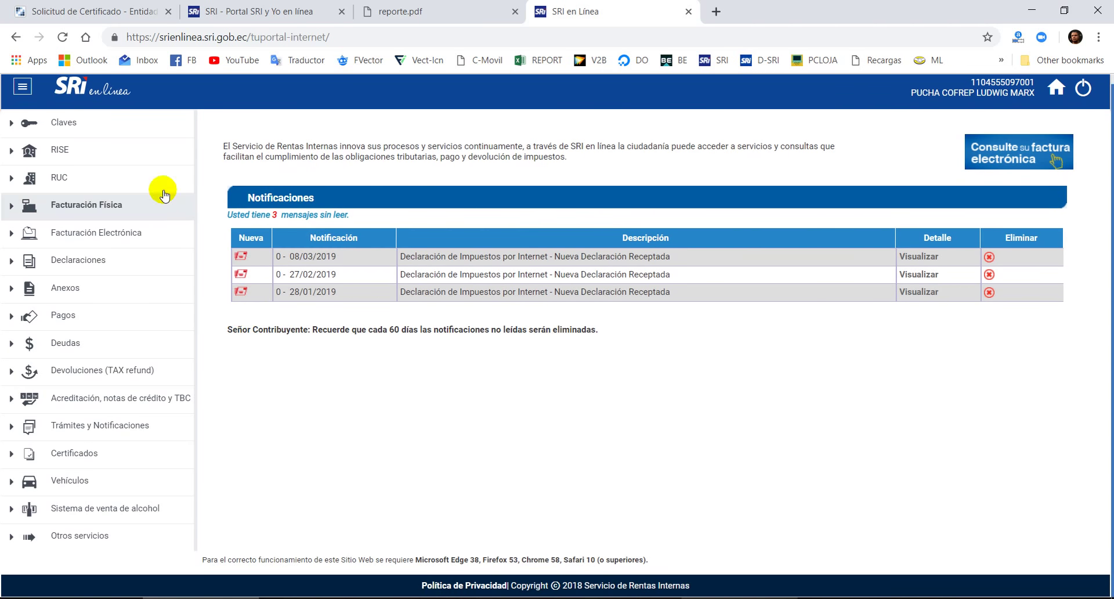
- Expand Declaraciones > Declaración de impuestos to list the declaration forms
{"action": "left_click", "coordinate": [106, 259]}
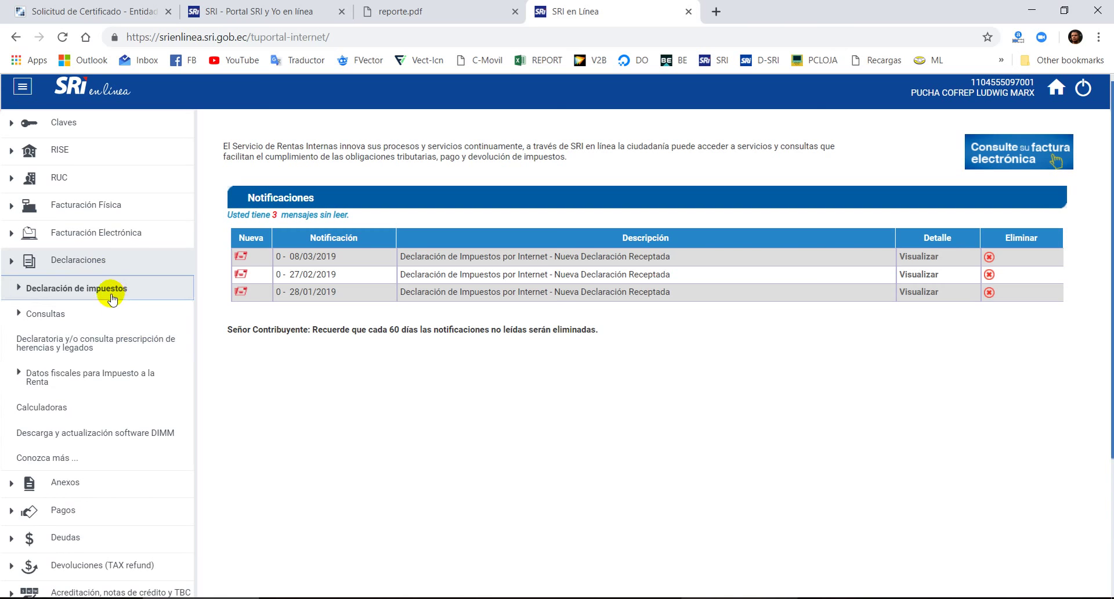
{"action": "left_click", "coordinate": [112, 288]}
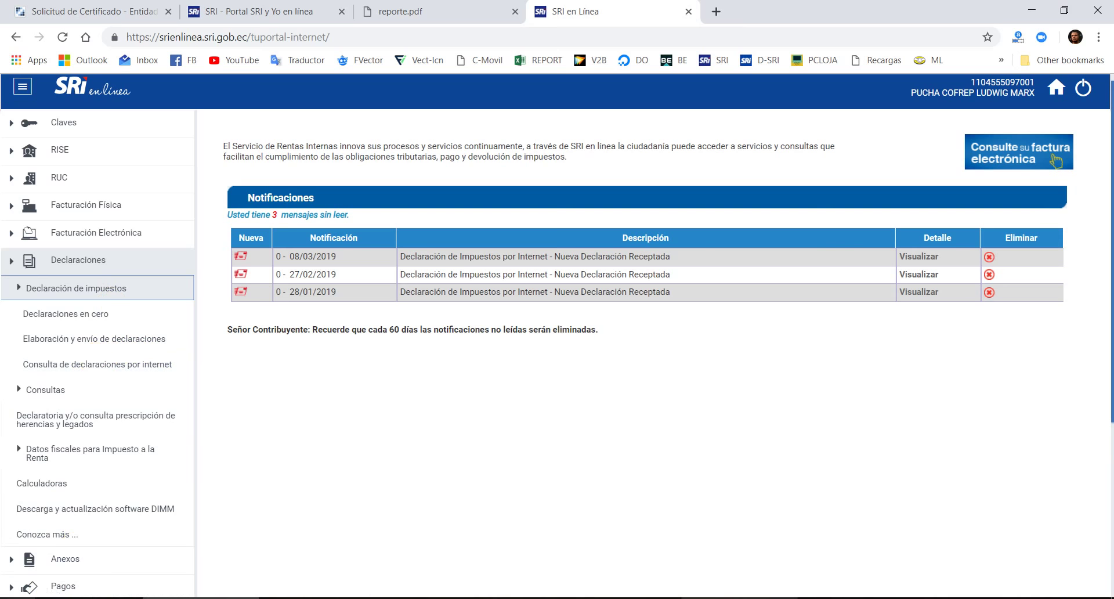
{"action": "key", "text": "super"}
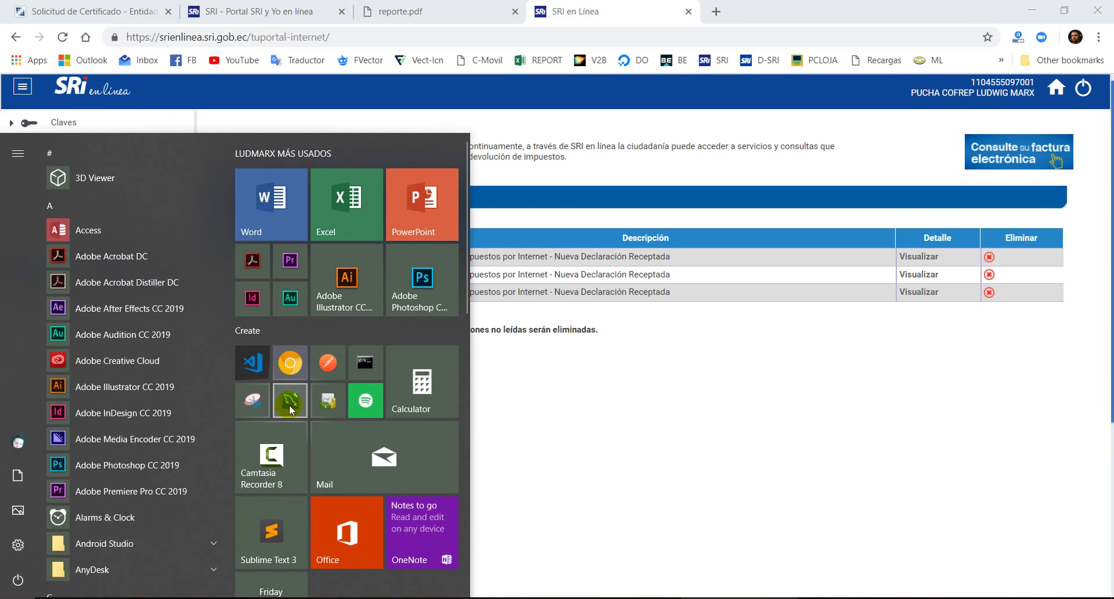
{"action": "left_click", "coordinate": [649, 437]}
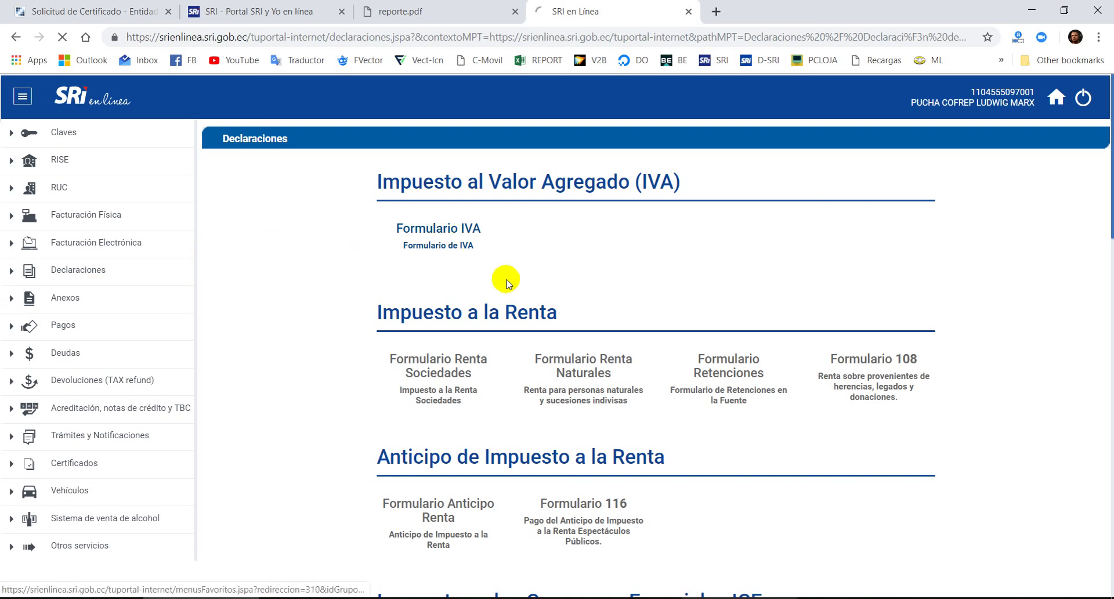
- Choose obligation 2011 - DECLARACIÓN MENSUAL DE IVA for February 2019 and continue
{"action": "scroll", "coordinate": [415, 343], "scroll_direction": "down", "scroll_amount": 2}
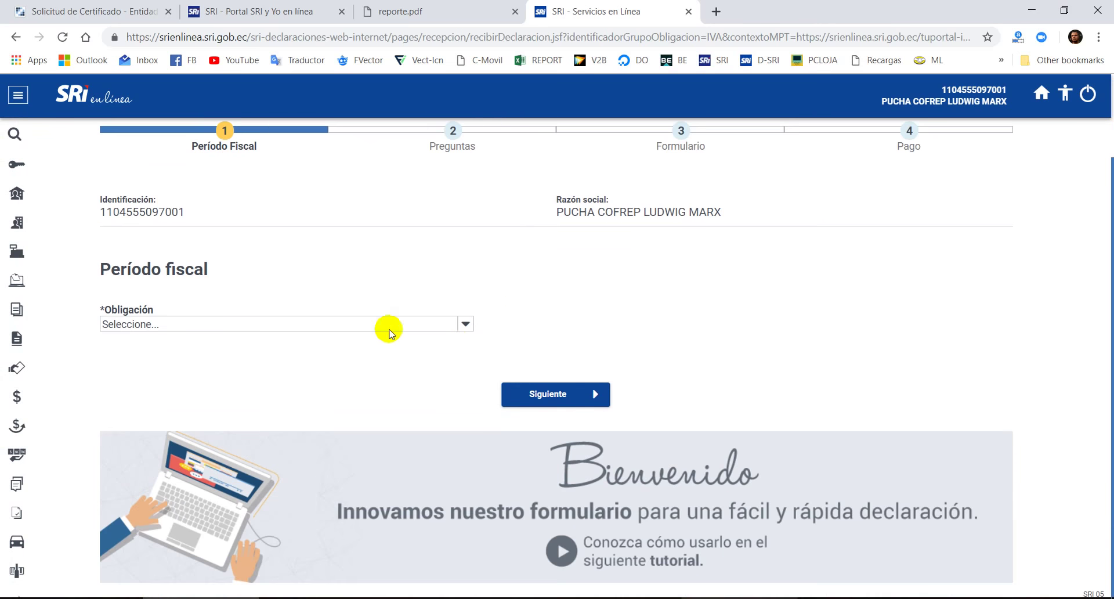
{"action": "left_click", "coordinate": [346, 323]}
{"action": "left_click", "coordinate": [274, 380]}
{"action": "left_click", "coordinate": [706, 319]}
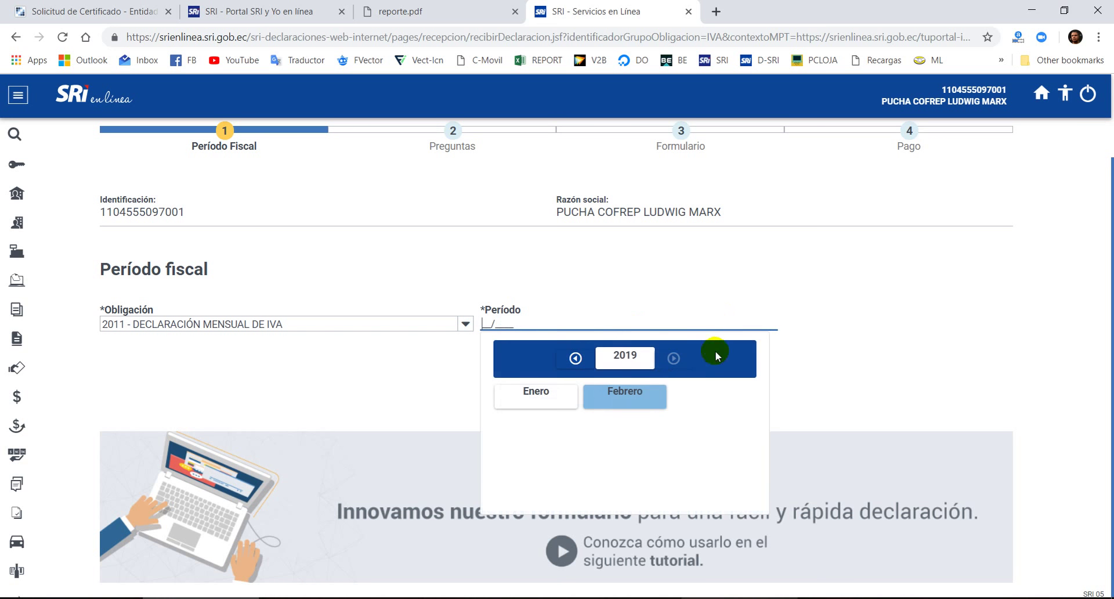
{"action": "left_click", "coordinate": [625, 397]}
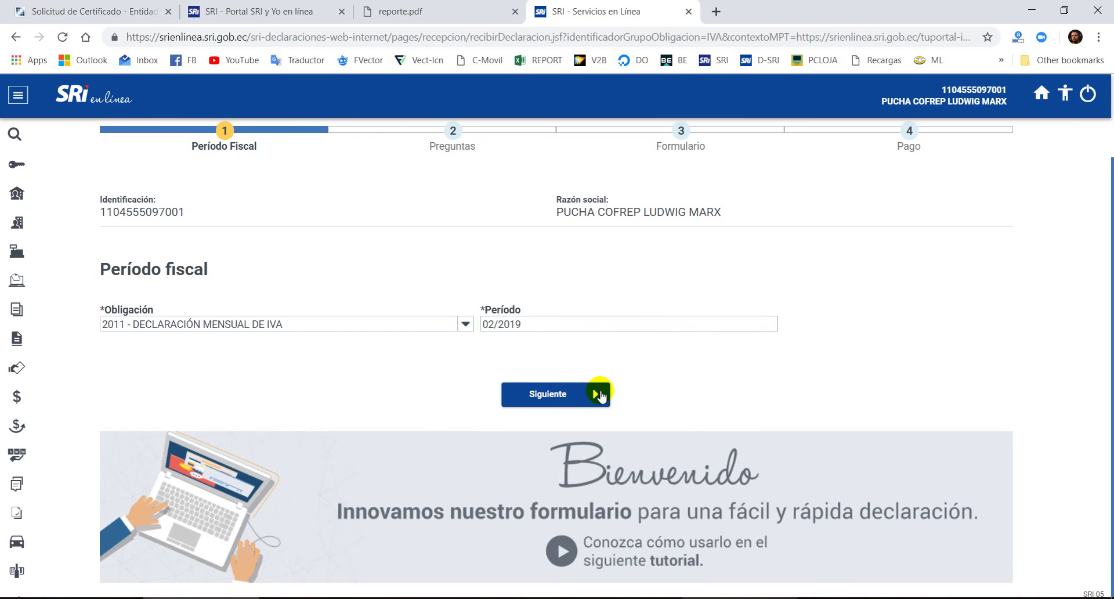
{"action": "left_click", "coordinate": [556, 405]}
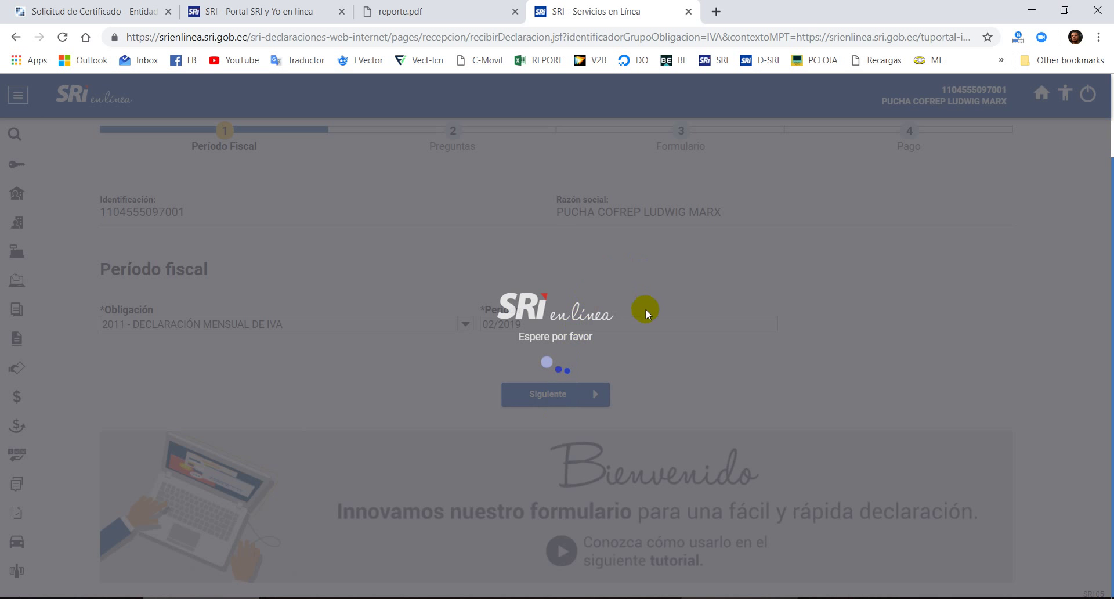
- Review the form step, highlighting the SUSTITUTIVA declaration type
{"action": "scroll", "coordinate": [644, 308], "scroll_direction": "down", "scroll_amount": 1}
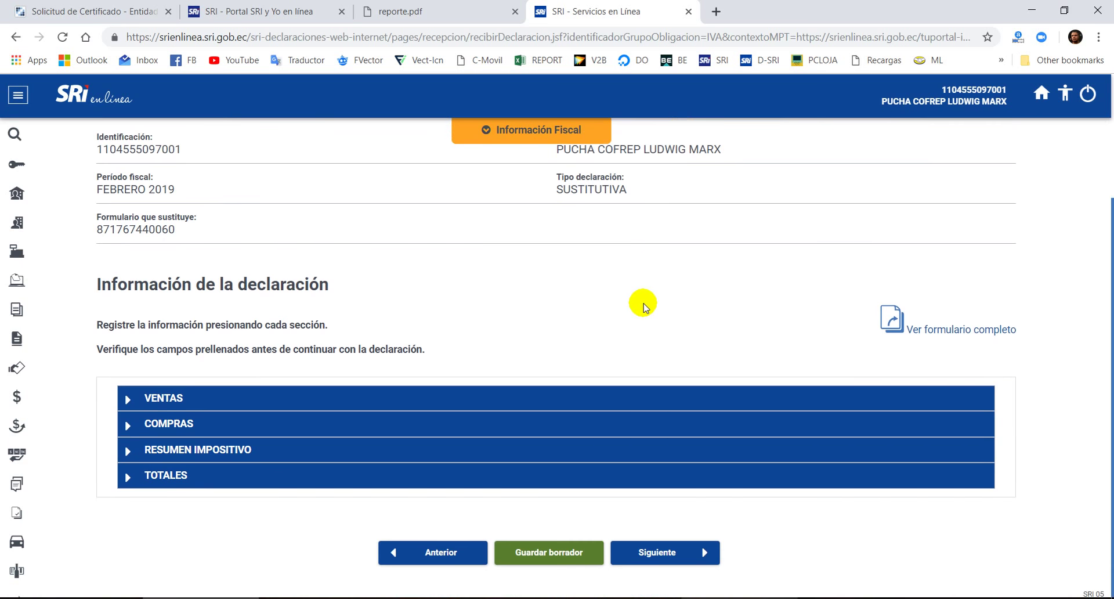
{"action": "scroll", "coordinate": [641, 299], "scroll_direction": "up", "scroll_amount": 4}
{"action": "scroll", "coordinate": [644, 301], "scroll_direction": "down", "scroll_amount": 4}
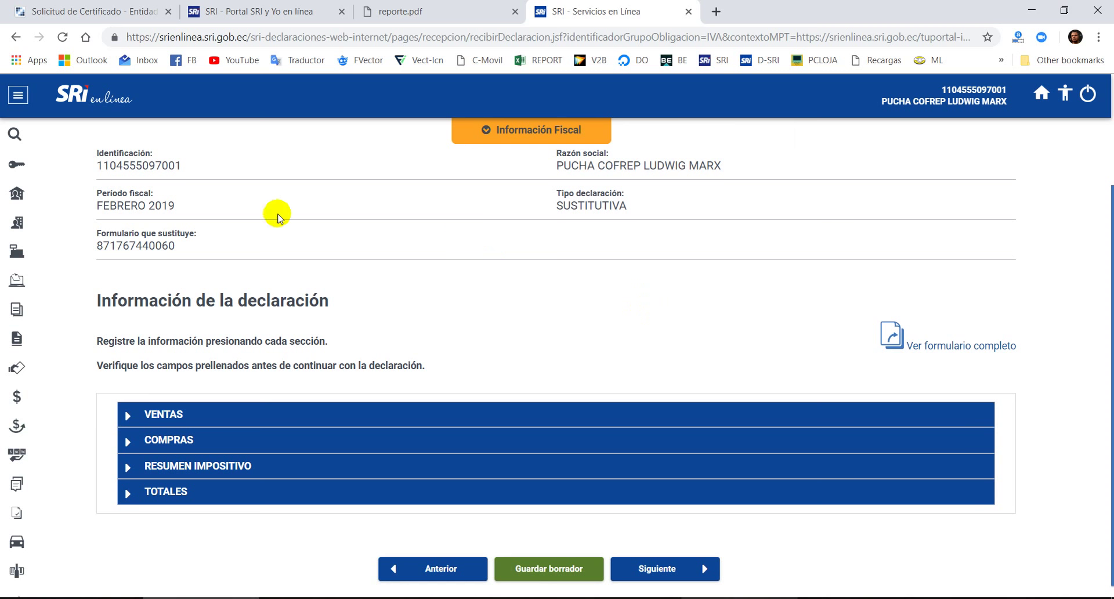
{"action": "scroll", "coordinate": [622, 243], "scroll_direction": "up", "scroll_amount": 3}
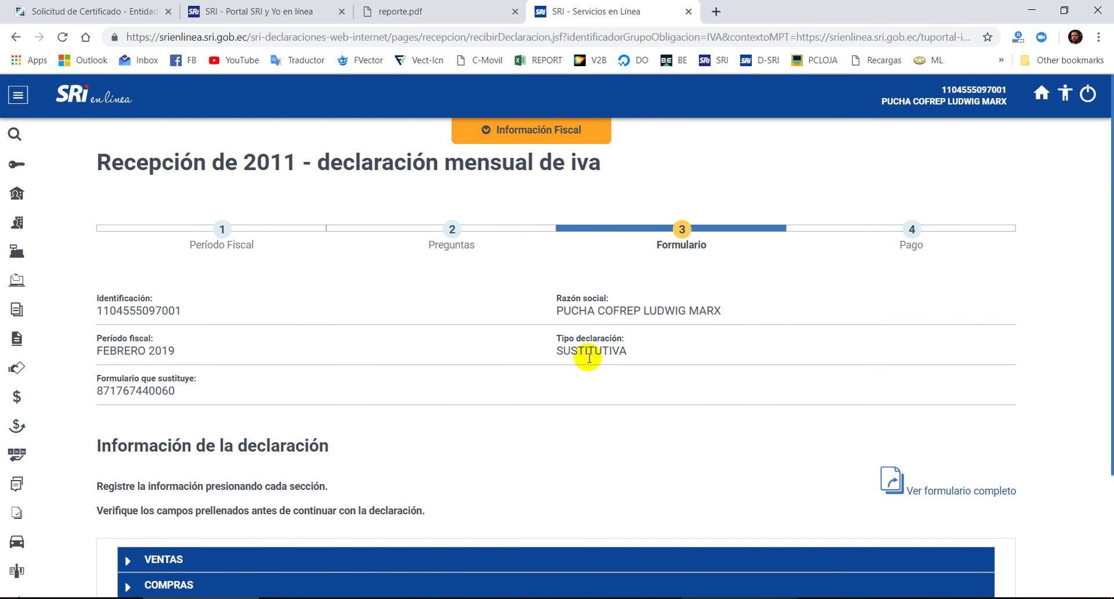
{"action": "left_click_drag", "start_coordinate": [566, 355], "coordinate": [617, 351]}
{"action": "scroll", "coordinate": [648, 377], "scroll_direction": "down", "scroll_amount": 3}
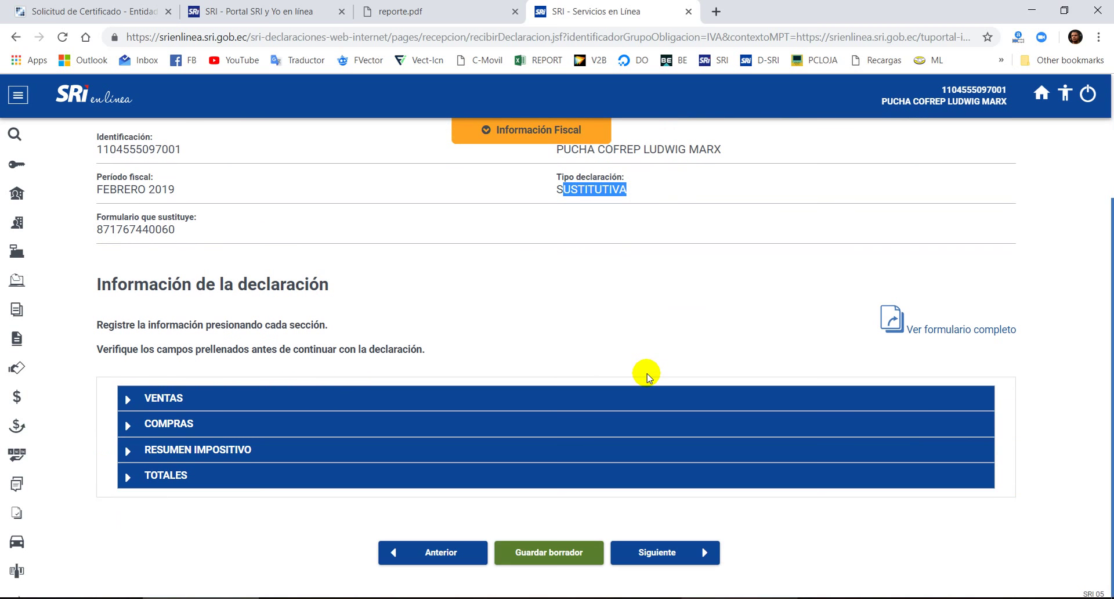
{"action": "scroll", "coordinate": [631, 368], "scroll_direction": "up", "scroll_amount": 1}
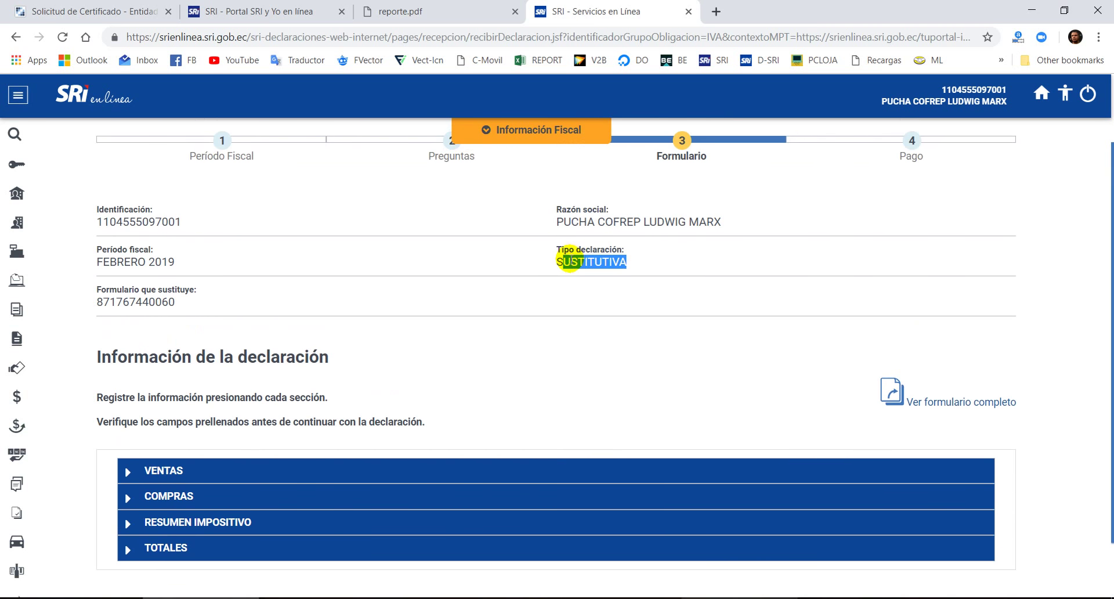
{"action": "left_click", "coordinate": [570, 260]}
{"action": "left_click_drag", "start_coordinate": [550, 272], "coordinate": [589, 263]}
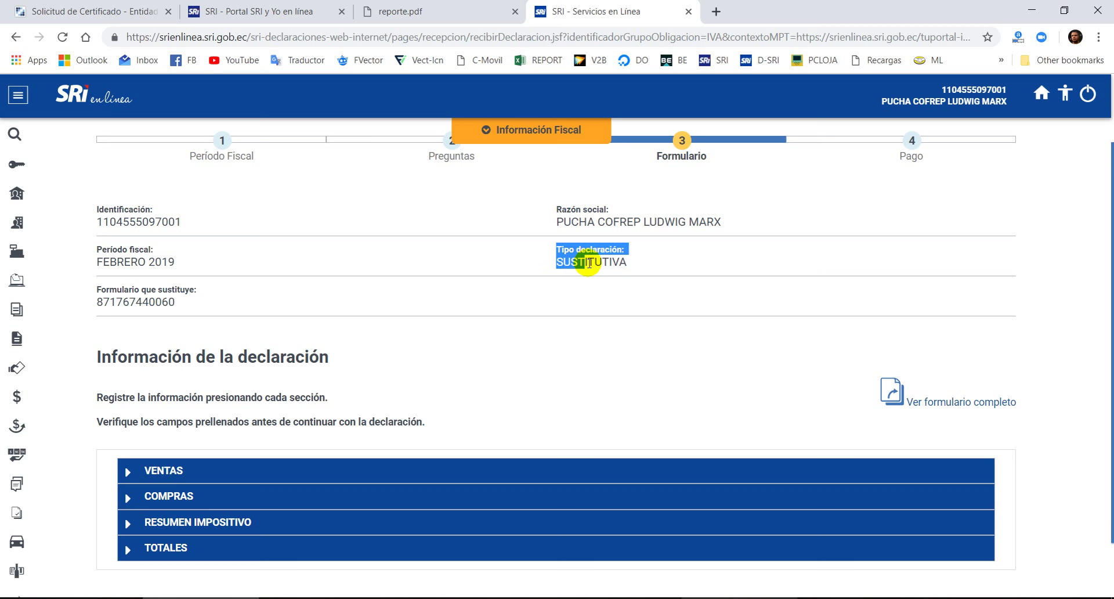
{"action": "left_click", "coordinate": [681, 271]}
{"action": "scroll", "coordinate": [638, 331], "scroll_direction": "down", "scroll_amount": 1}
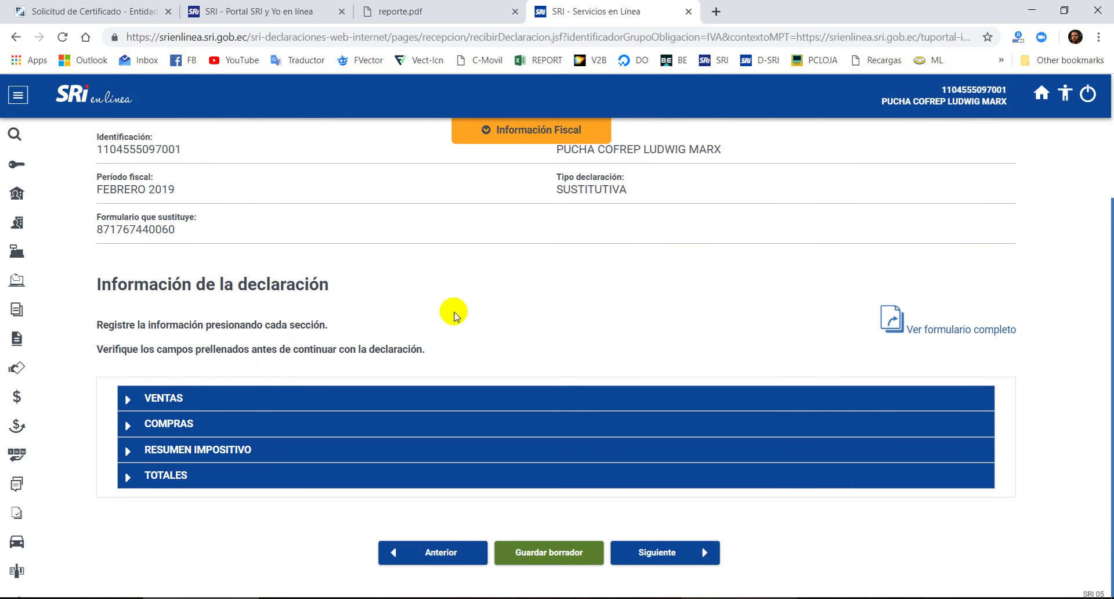
- Expand VENTAS and check the prefilled sales of 1,356.08 in field 401
{"action": "left_click", "coordinate": [126, 398]}
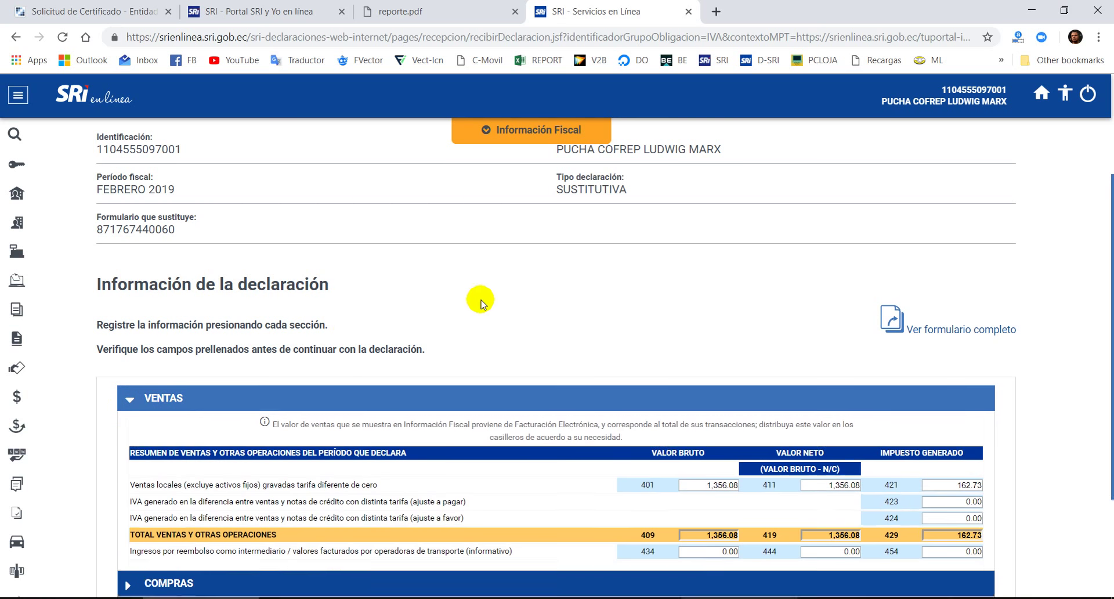
{"action": "scroll", "coordinate": [482, 313], "scroll_direction": "down", "scroll_amount": 5}
{"action": "scroll", "coordinate": [639, 327], "scroll_direction": "up", "scroll_amount": 1}
{"action": "left_click", "coordinate": [707, 284]}
{"action": "scroll", "coordinate": [745, 335], "scroll_direction": "up", "scroll_amount": 3}
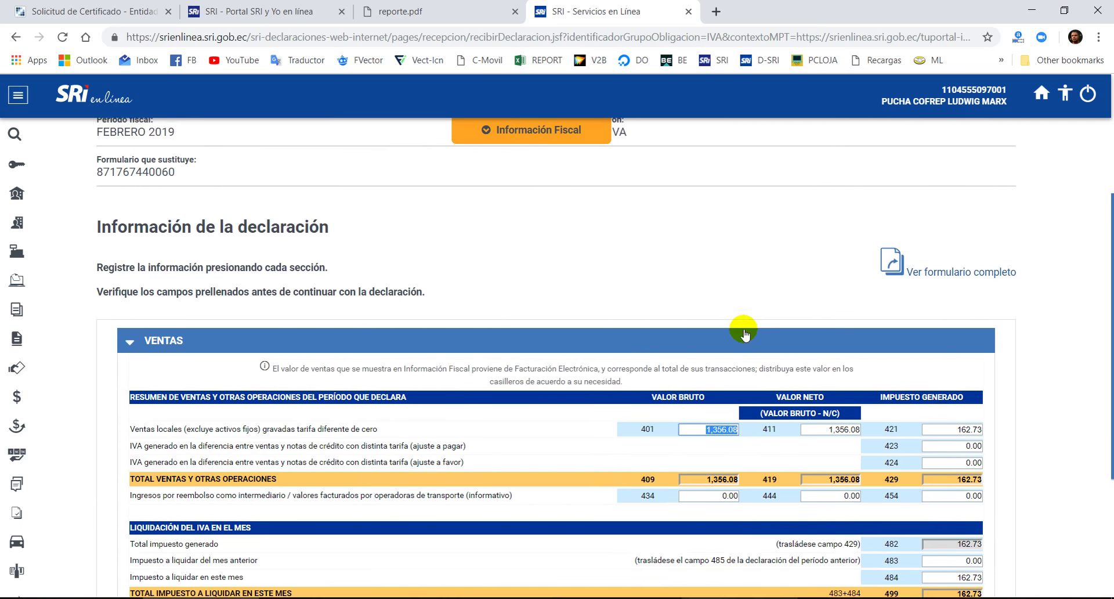
{"action": "scroll", "coordinate": [743, 331], "scroll_direction": "up", "scroll_amount": 2}
{"action": "scroll", "coordinate": [740, 327], "scroll_direction": "down", "scroll_amount": 4}
{"action": "scroll", "coordinate": [665, 311], "scroll_direction": "up", "scroll_amount": 7}
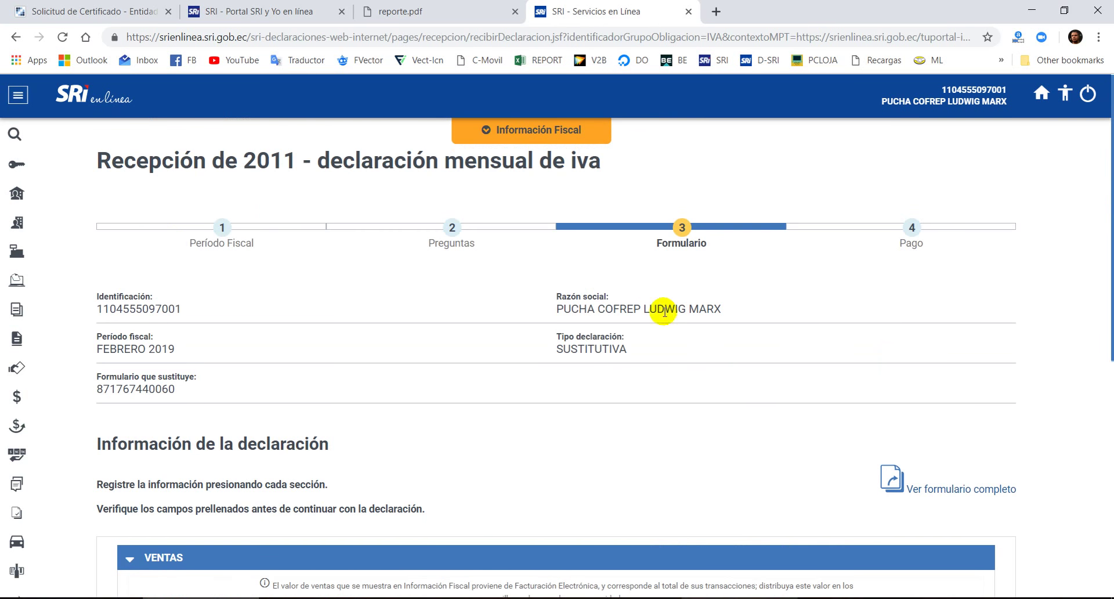
{"action": "scroll", "coordinate": [665, 312], "scroll_direction": "down", "scroll_amount": 7}
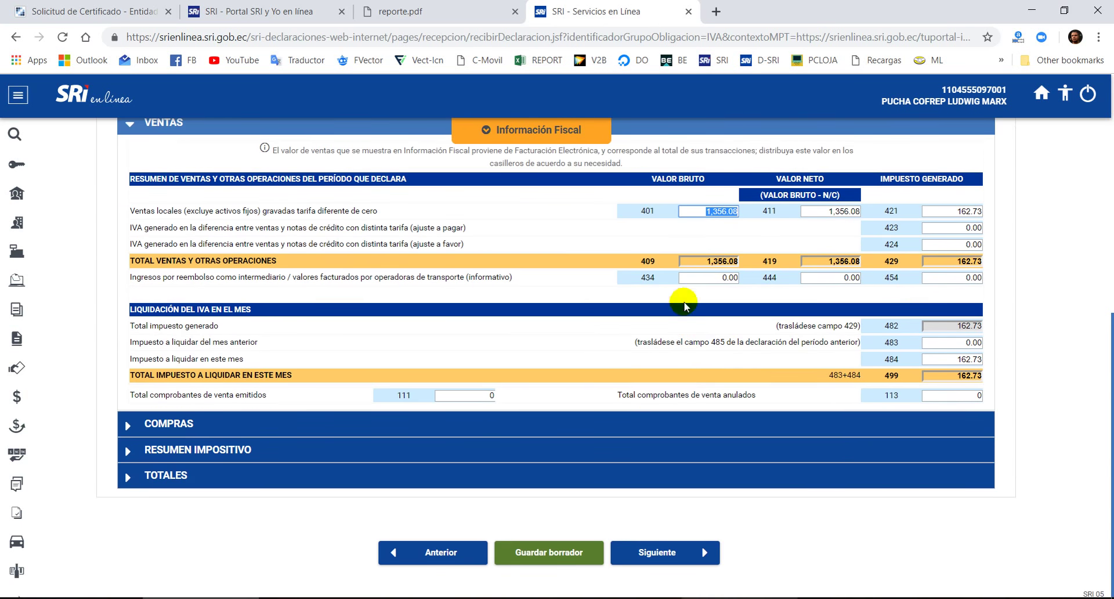
{"action": "left_click", "coordinate": [702, 226]}
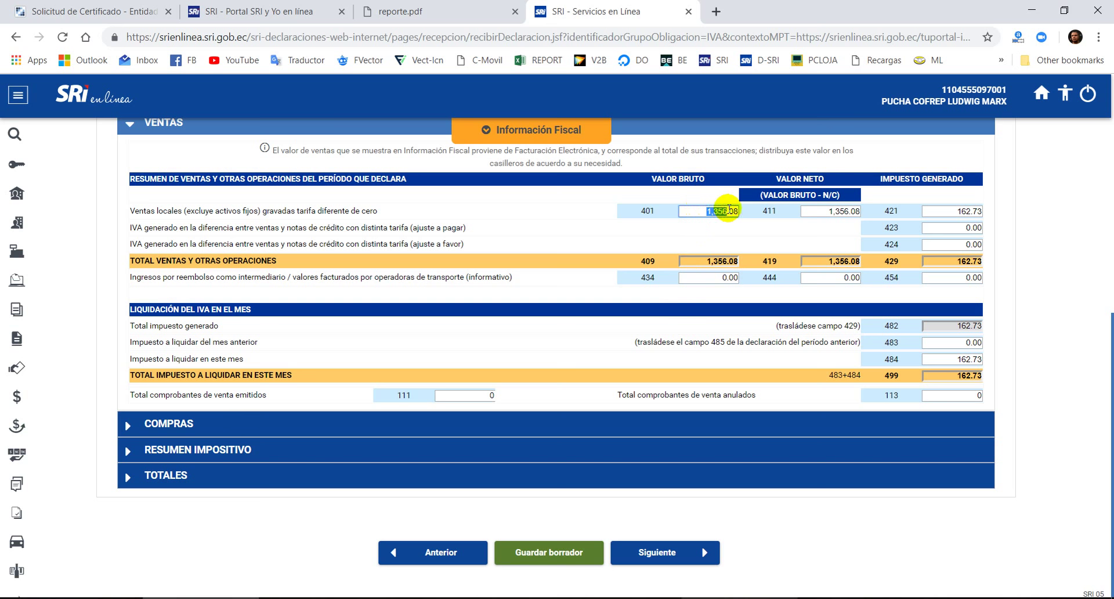
{"action": "scroll", "coordinate": [766, 278], "scroll_direction": "up", "scroll_amount": 3}
{"action": "scroll", "coordinate": [673, 261], "scroll_direction": "down", "scroll_amount": 3}
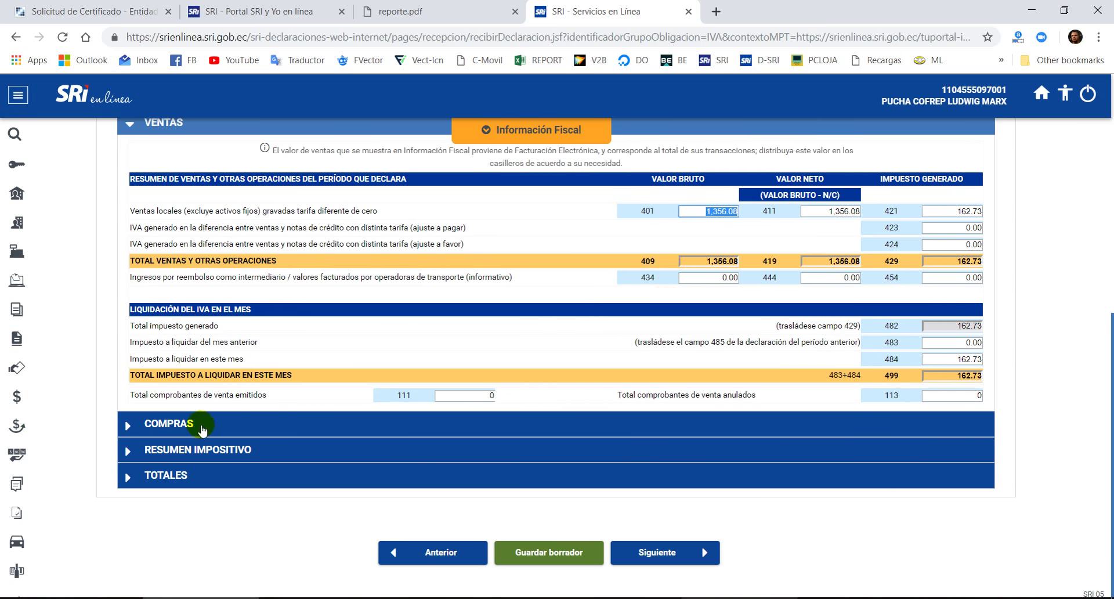
- Expand COMPRAS to check purchases of 1,104.47 in field 500, then switch to SRI y Yo
{"action": "left_click", "coordinate": [187, 431]}
{"action": "scroll", "coordinate": [748, 406], "scroll_direction": "down", "scroll_amount": 3}
{"action": "left_click", "coordinate": [705, 367]}
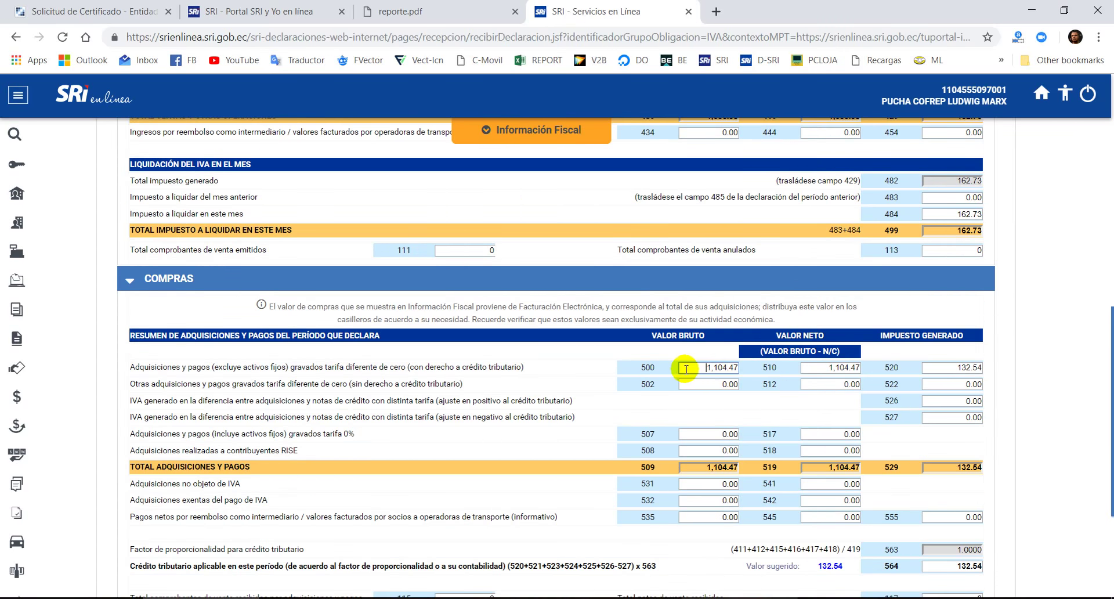
{"action": "scroll", "coordinate": [690, 389], "scroll_direction": "down", "scroll_amount": 5}
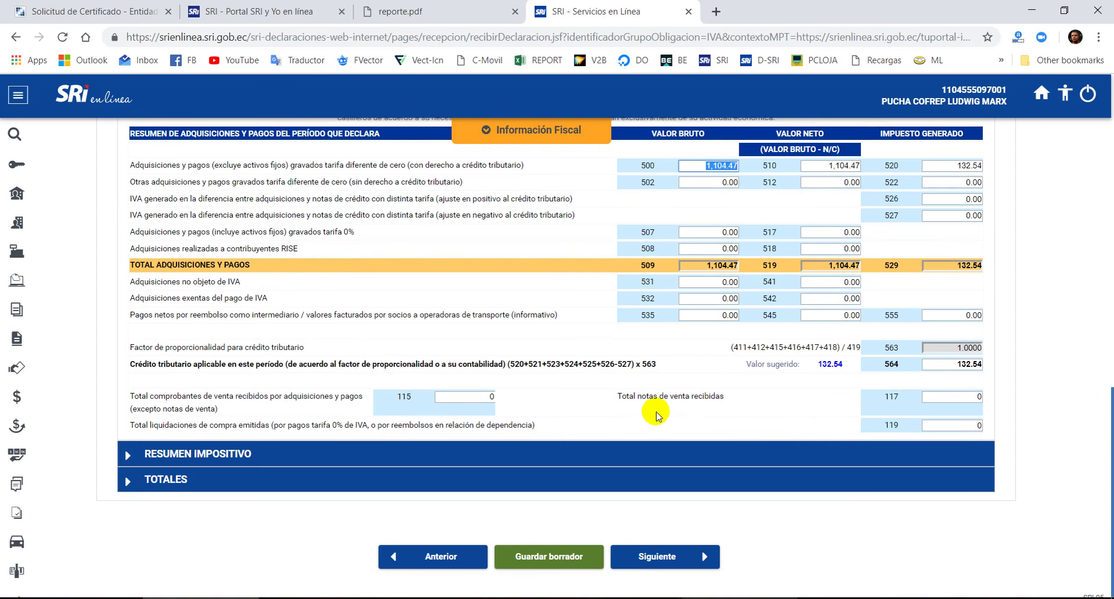
{"action": "scroll", "coordinate": [653, 409], "scroll_direction": "up", "scroll_amount": 10}
{"action": "scroll", "coordinate": [656, 414], "scroll_direction": "up", "scroll_amount": 5}
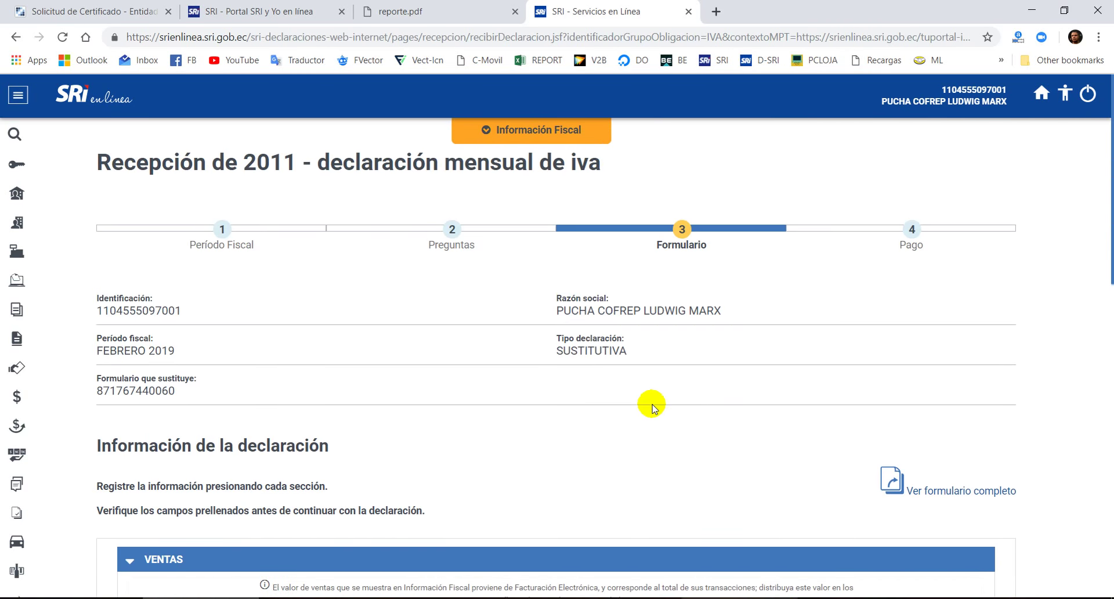
{"action": "left_click", "coordinate": [325, 12]}
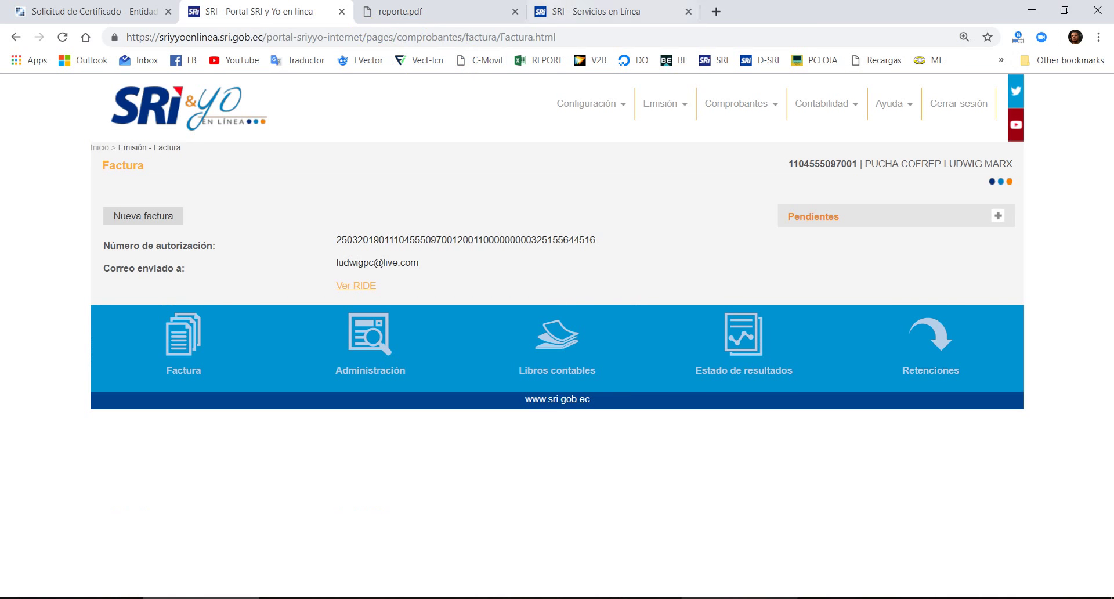
- Open the Contabilidad menu, then go back through reporte.pdf to the SRI en Línea declaration tab
{"action": "left_click", "coordinate": [830, 105]}
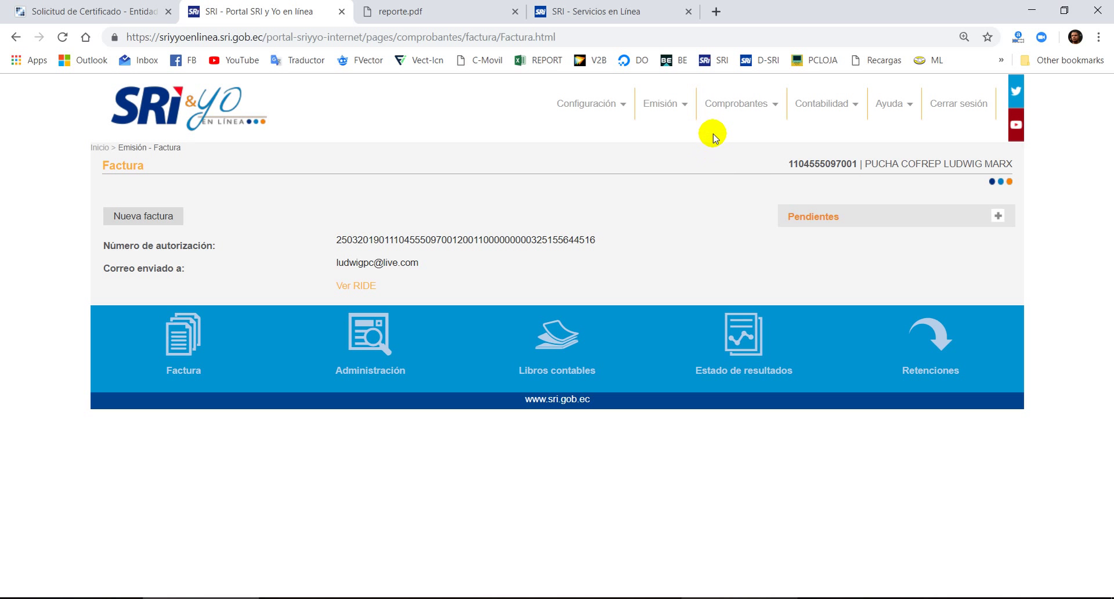
{"action": "left_click", "coordinate": [505, 12]}
{"action": "left_click", "coordinate": [581, 11]}
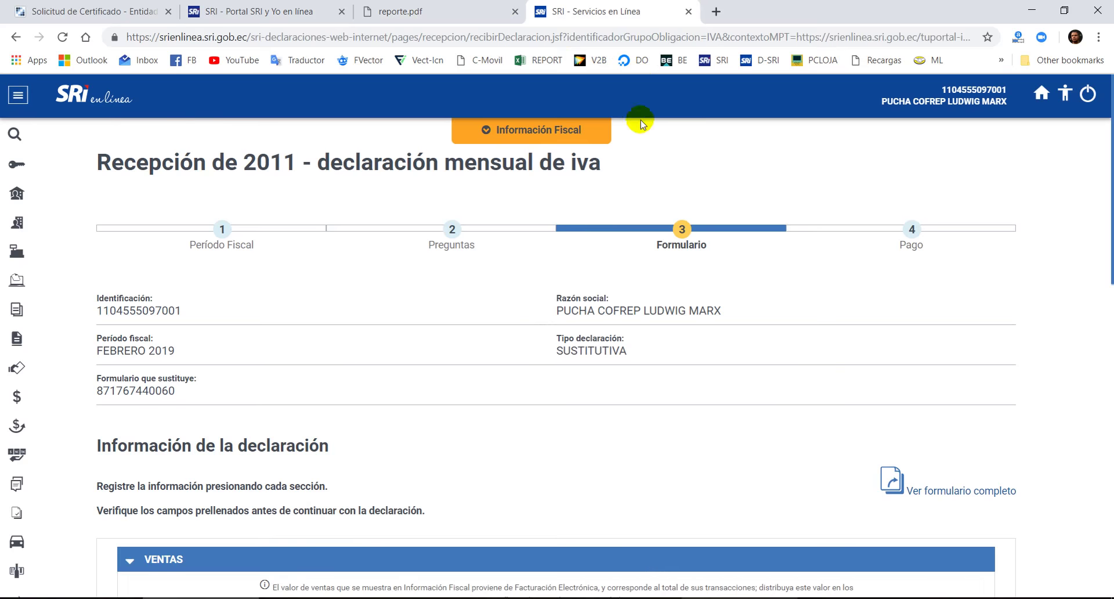